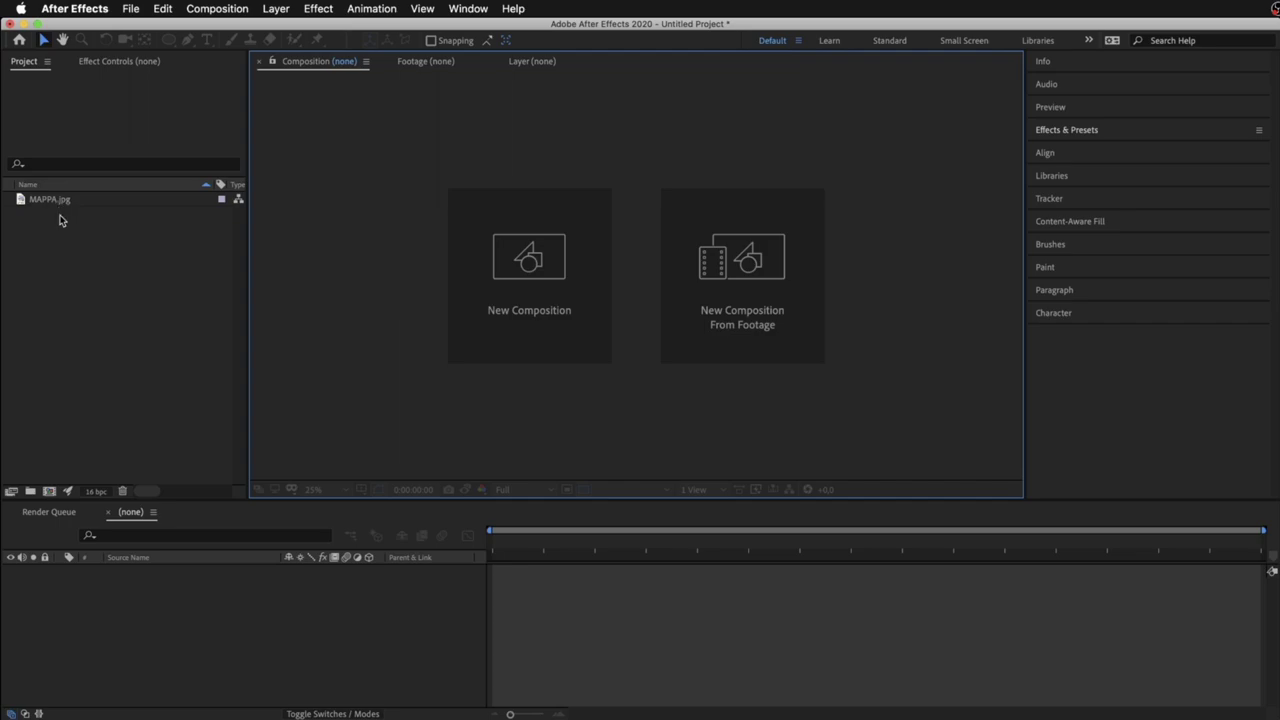
Open MAPPA.jpg in the Footage viewer, zooming in and back out to the whole map
{"action": "double_click", "coordinate": [54, 200]}
{"action": "key", "text": "period"}
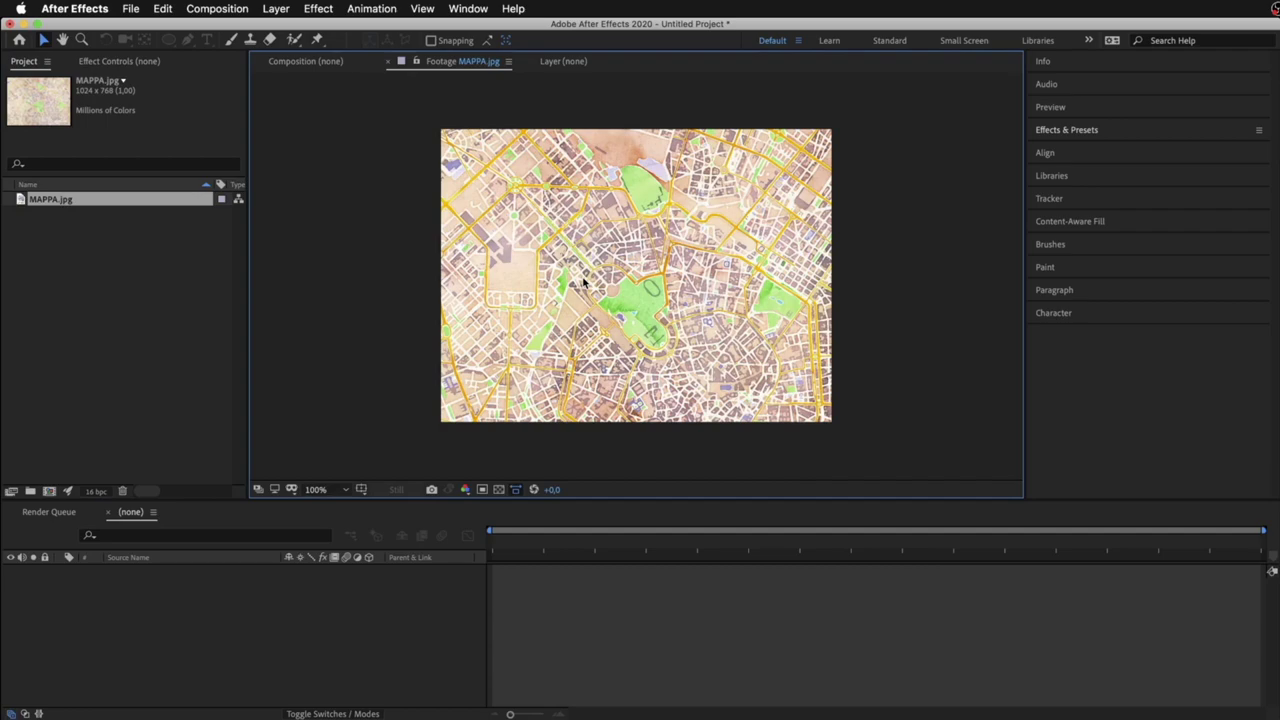
{"action": "key", "text": "period"}
{"action": "key", "text": "comma"}
Start a new composition and set its frame size to 1280 × 720
{"action": "left_click", "coordinate": [183, 273]}
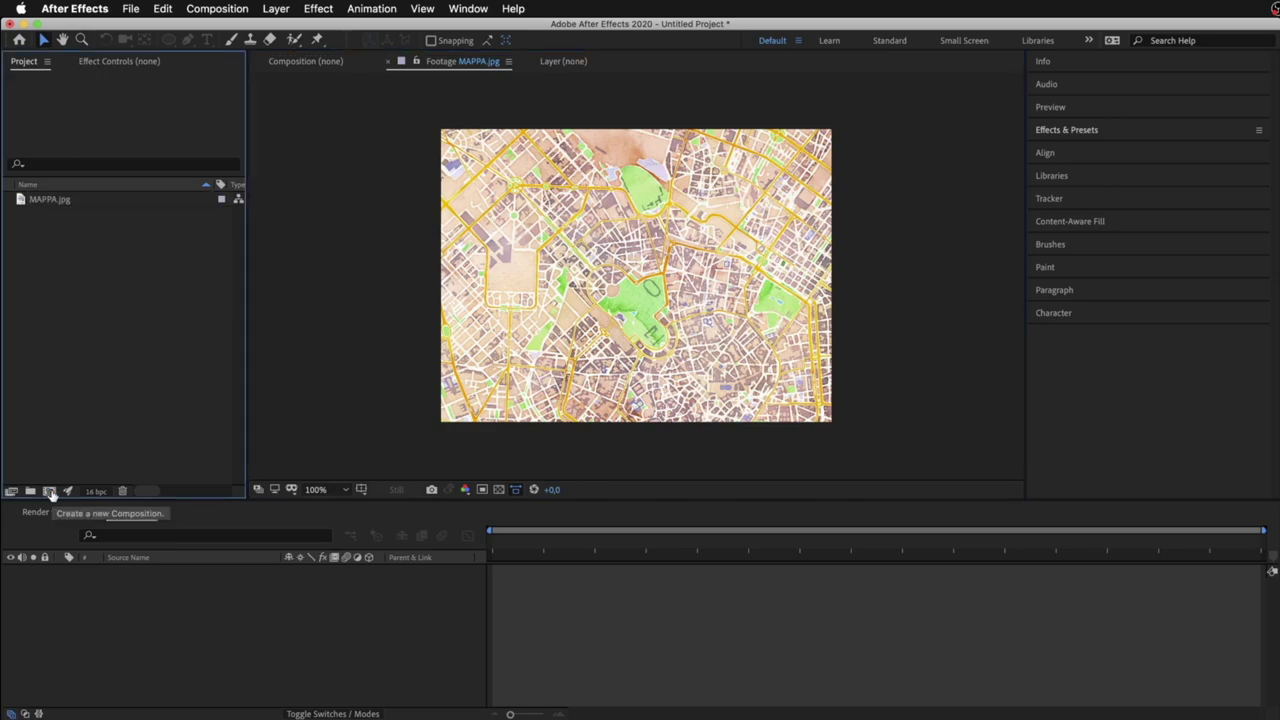
{"action": "left_click", "coordinate": [50, 492]}
{"action": "left_click", "coordinate": [728, 304]}
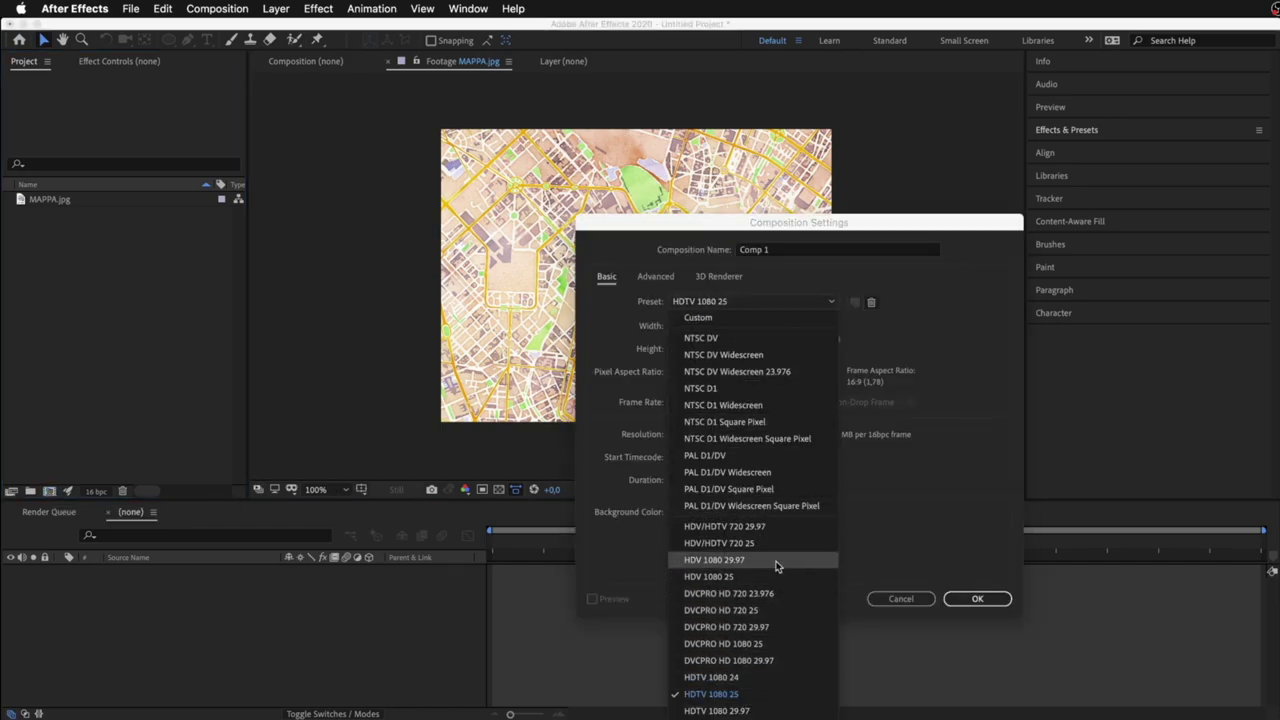
{"action": "left_click", "coordinate": [954, 321]}
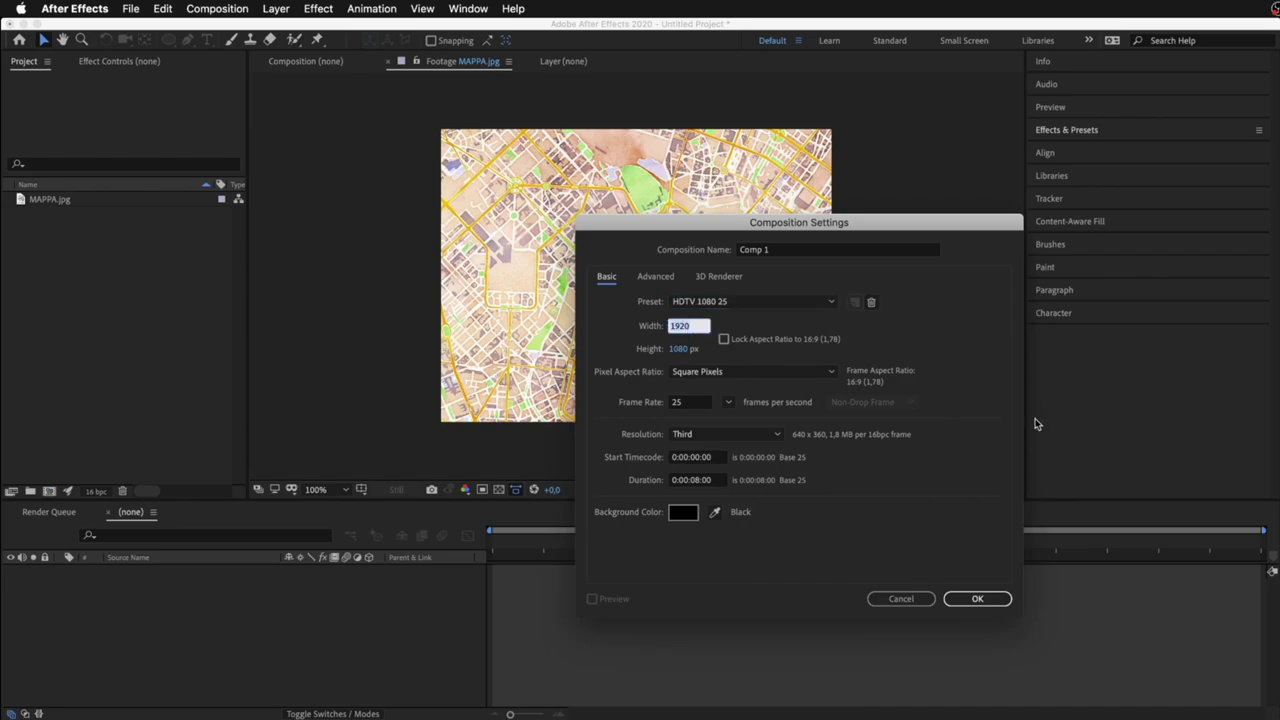
{"action": "type", "text": "1280"}
{"action": "key", "text": "Tab"}
{"action": "type", "text": "720"}
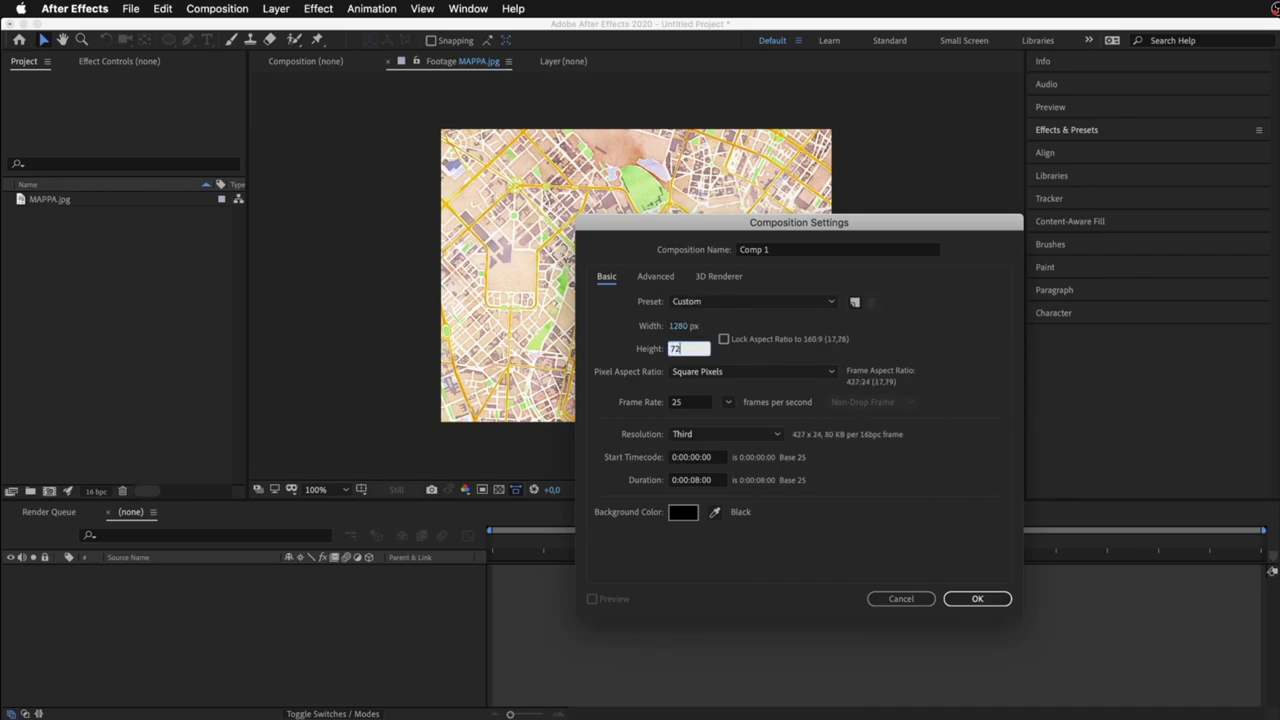
{"action": "left_click", "coordinate": [834, 342]}
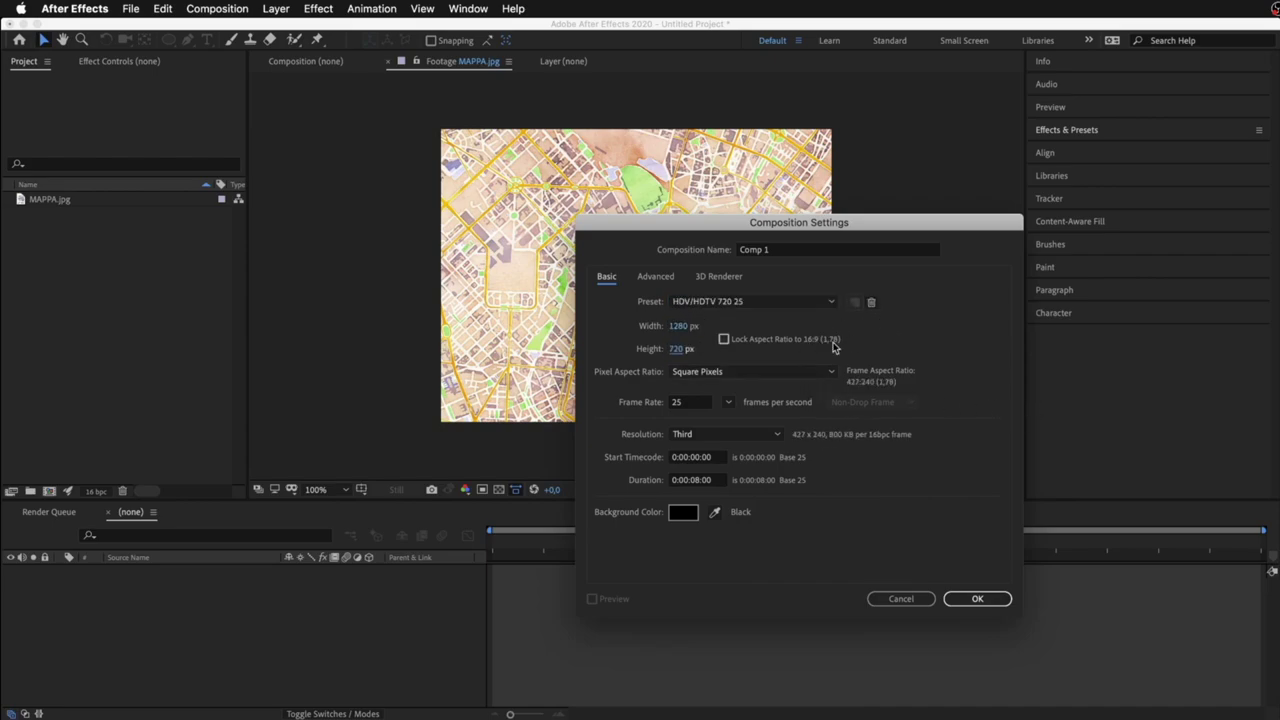
Set a 0:00:05:00 duration, name it Scena Mappa, create it, and view at 100%
{"action": "left_click", "coordinate": [716, 480]}
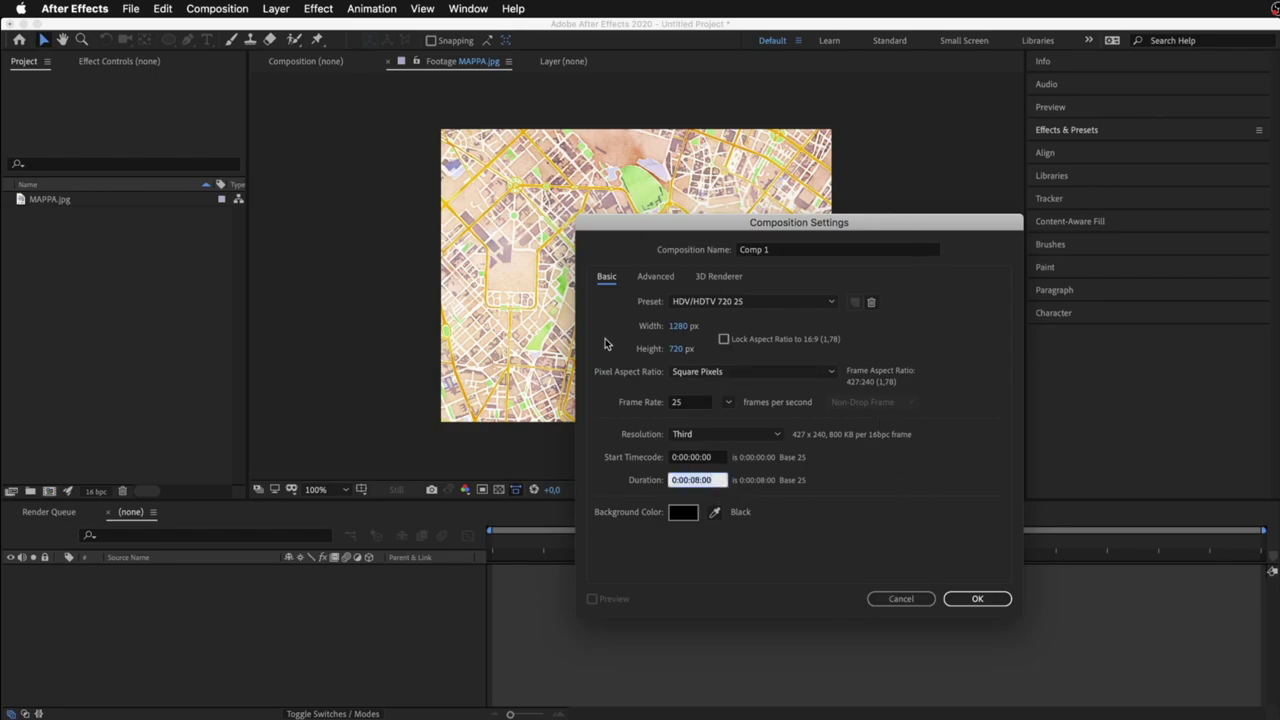
{"action": "type", "text": "05"}
{"action": "key", "text": "Tab"}
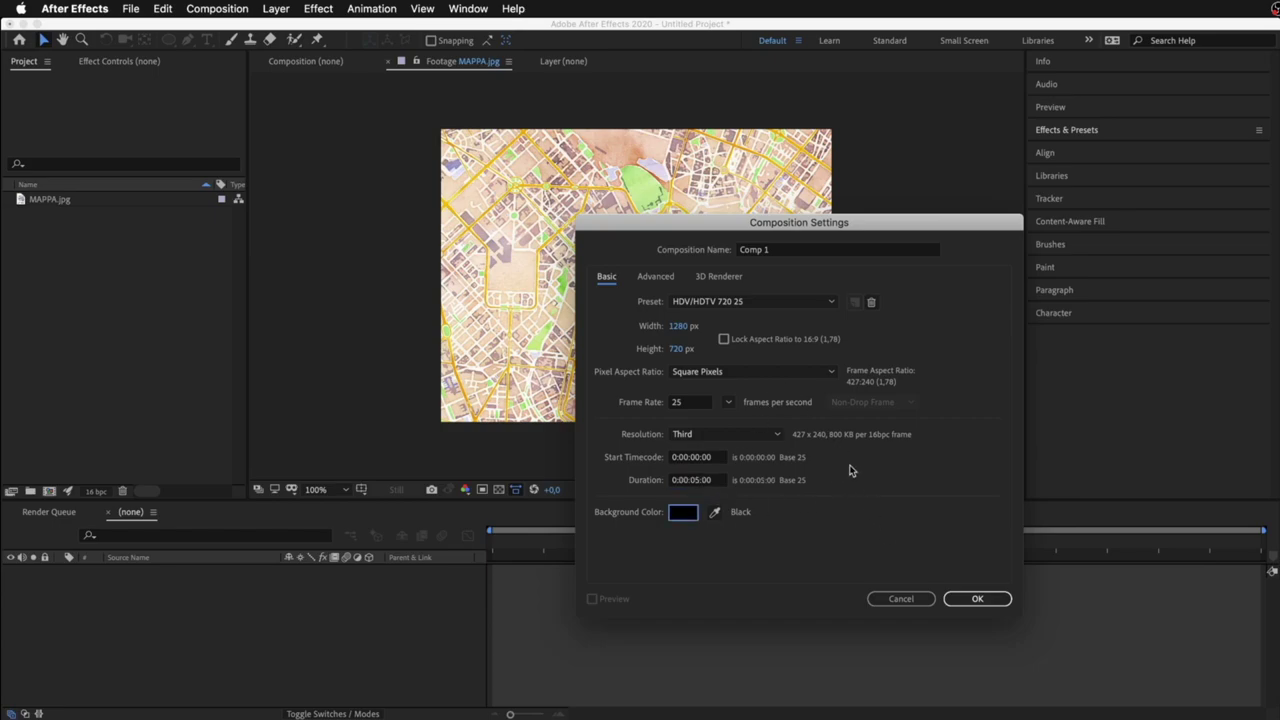
{"action": "left_click", "coordinate": [813, 250]}
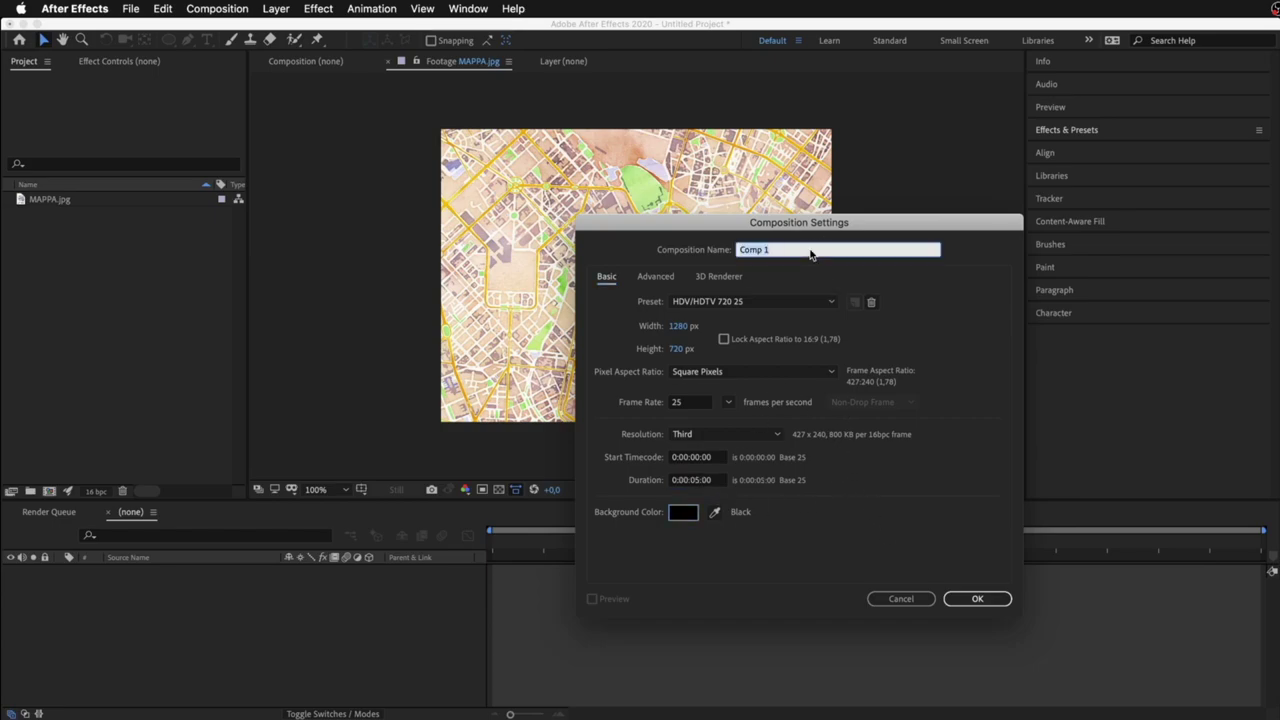
{"action": "type", "text": "S"}
{"action": "key", "text": "BackSpace"}
{"action": "key", "text": "BackSpace"}
{"action": "type", "text": "Ma"}
{"action": "key", "text": "Return"}
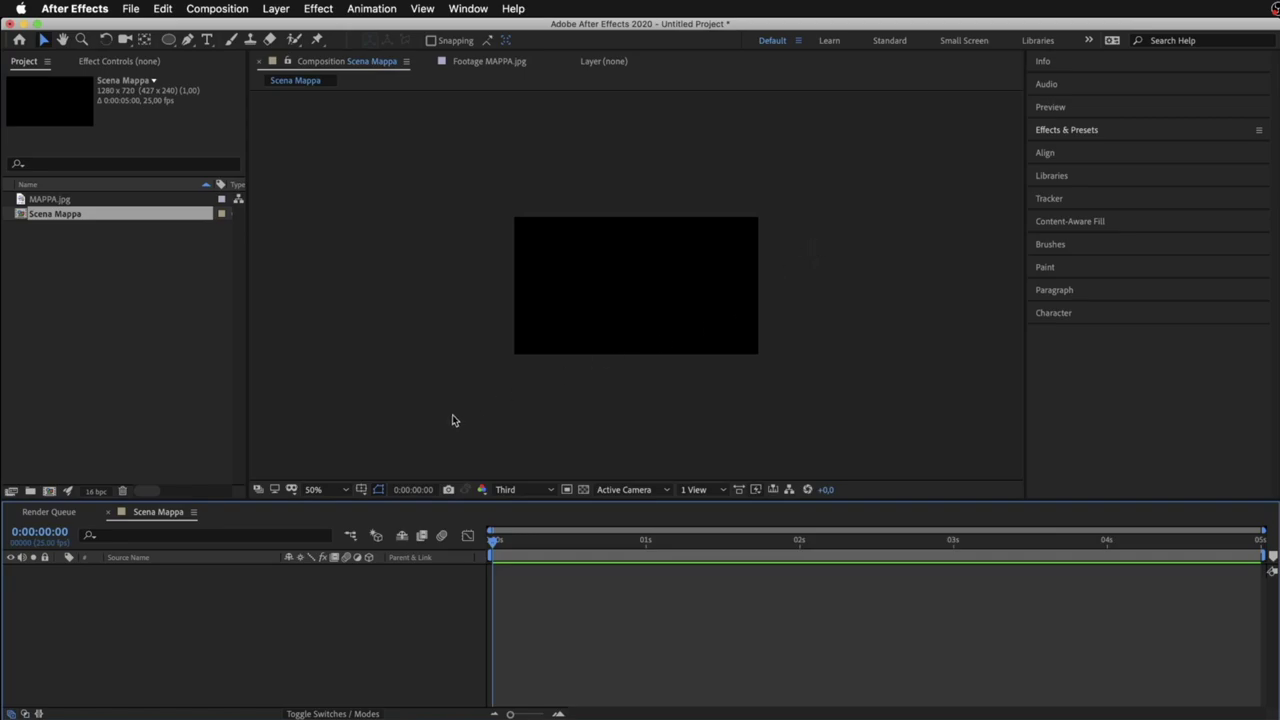
{"action": "key", "text": "slash"}
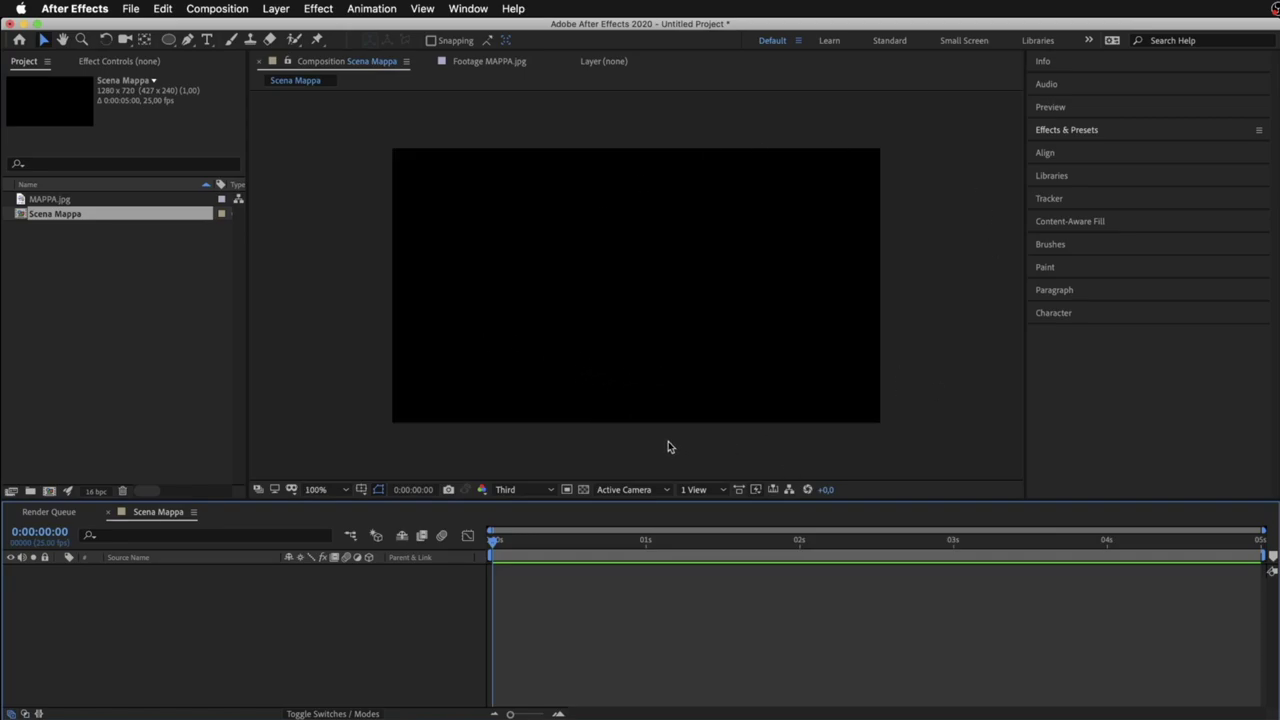
Add MAPPA.jpg to the Scena Mappa timeline and reveal its Transform properties
{"action": "left_click", "coordinate": [104, 199]}
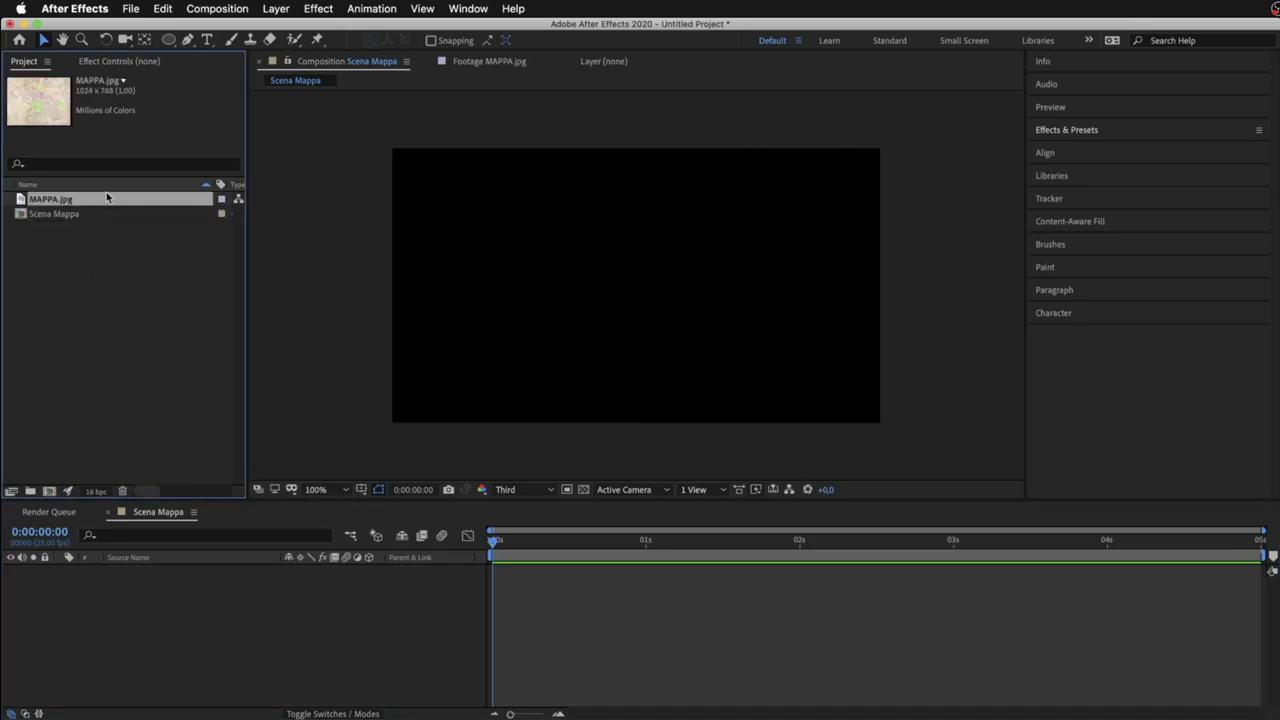
{"action": "left_click_drag", "start_coordinate": [45, 199], "coordinate": [312, 600]}
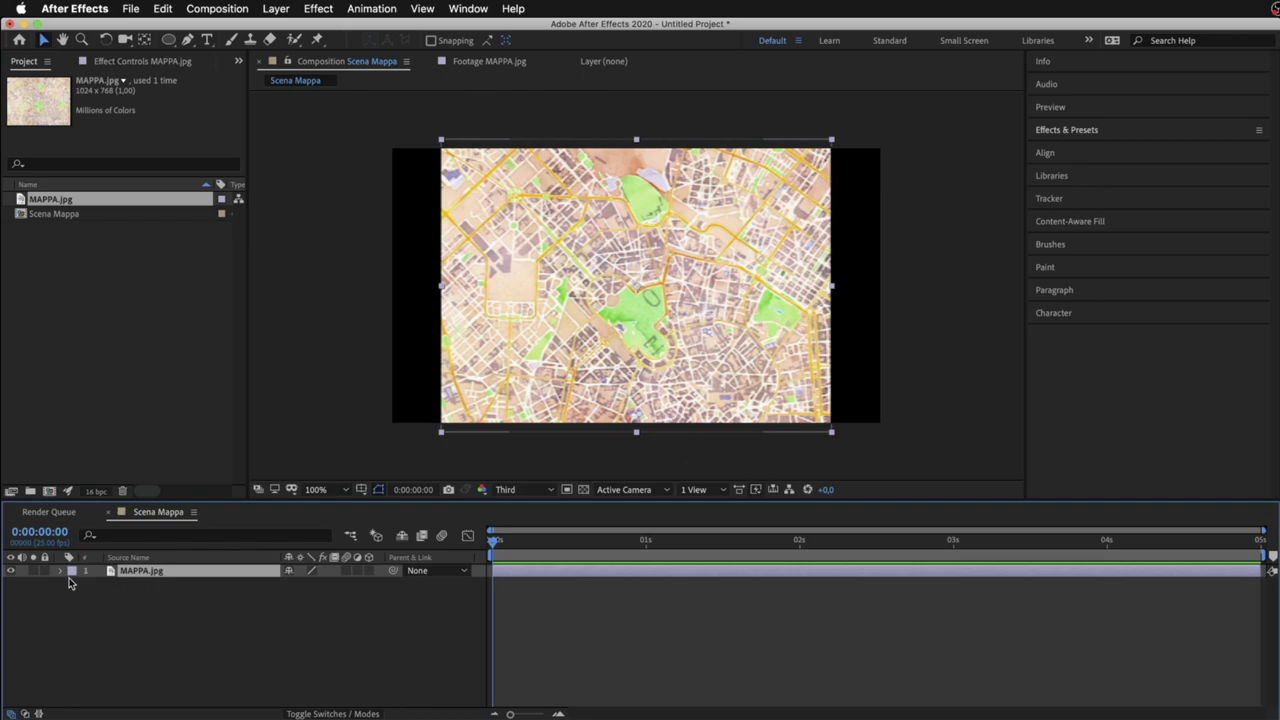
{"action": "left_click", "coordinate": [60, 570]}
{"action": "left_click", "coordinate": [73, 584]}
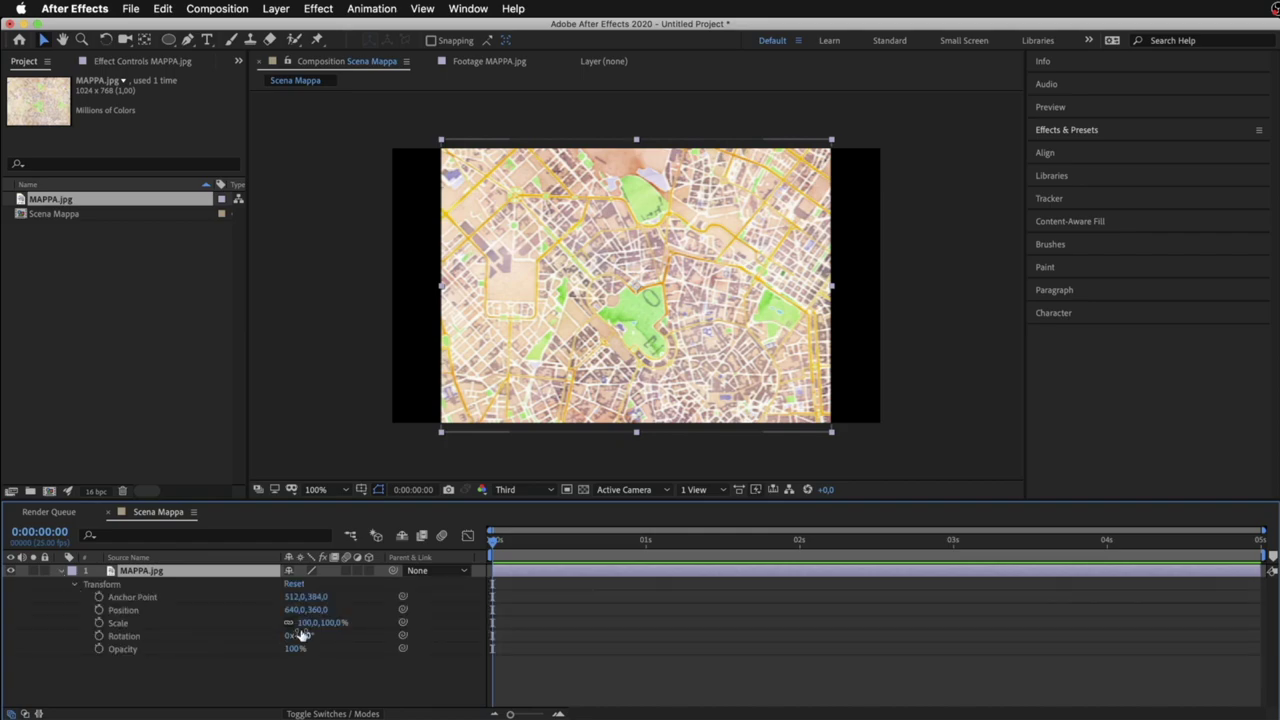
Reset the map layer's Scale to 100% after scrubbing it larger
{"action": "left_click_drag", "start_coordinate": [305, 623], "coordinate": [324, 622]}
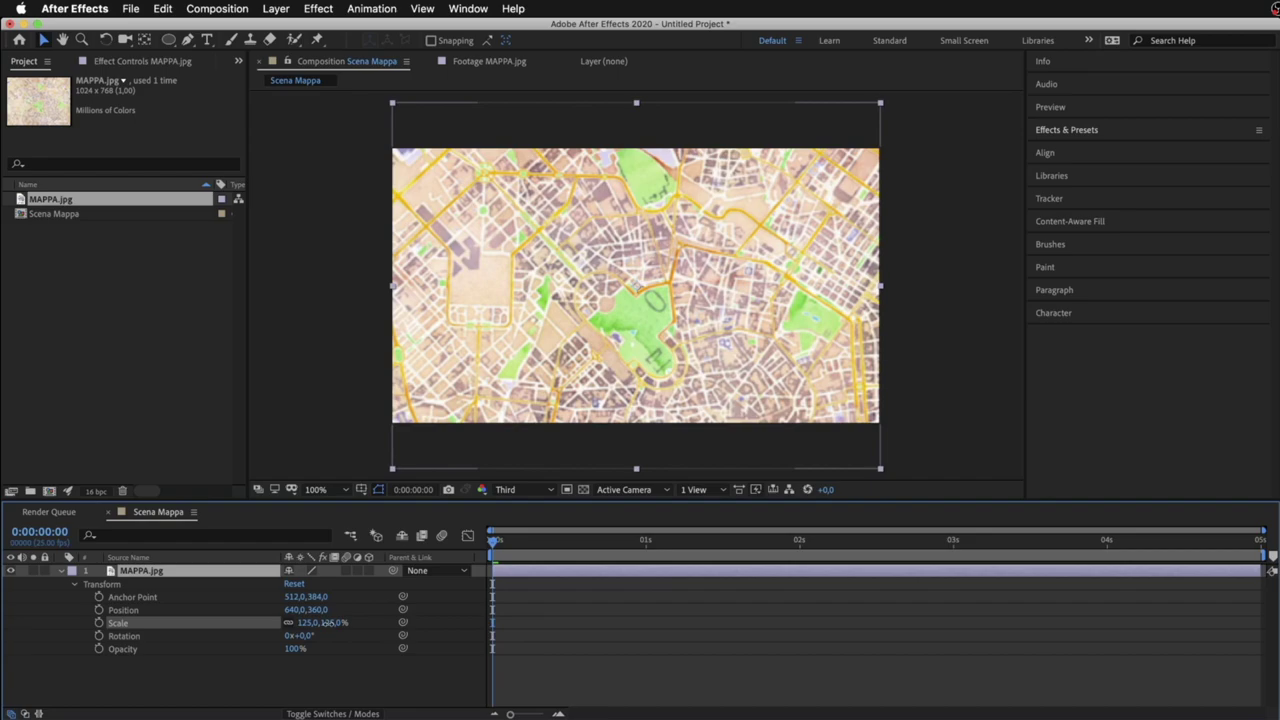
{"action": "left_click", "coordinate": [634, 654]}
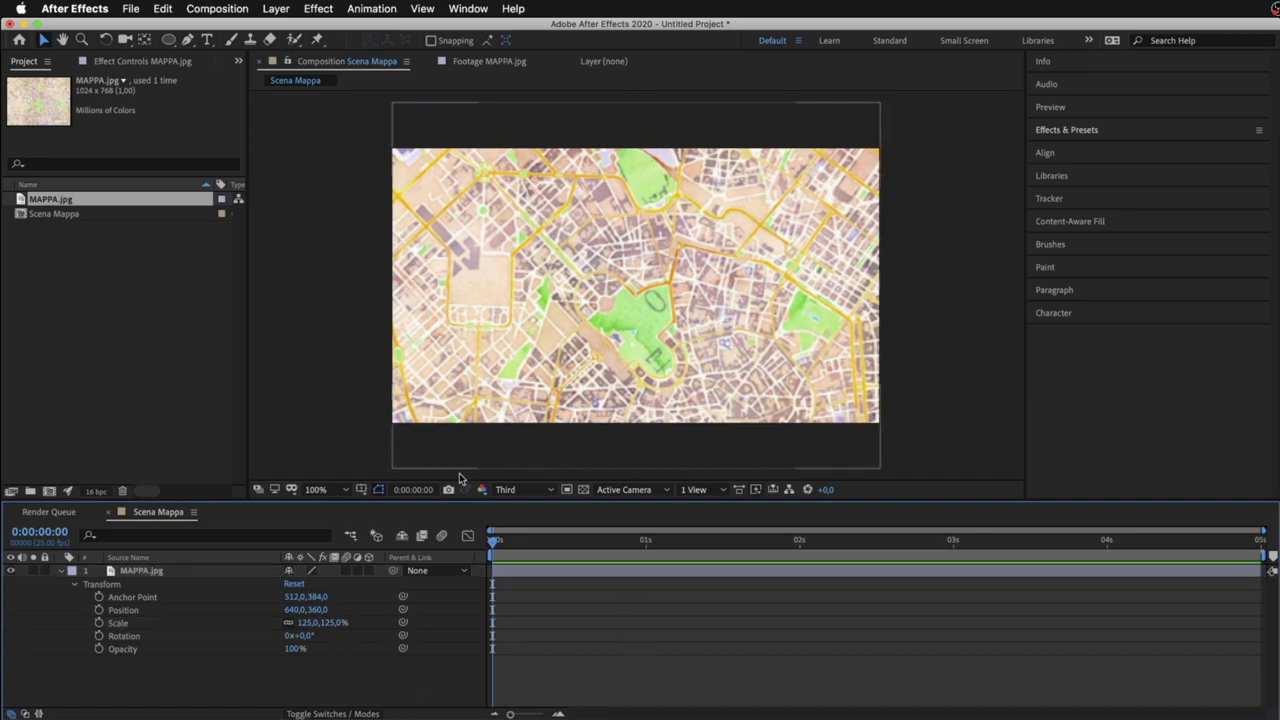
{"action": "left_click", "coordinate": [340, 622]}
{"action": "type", "text": "100"}
{"action": "key", "text": "Return"}
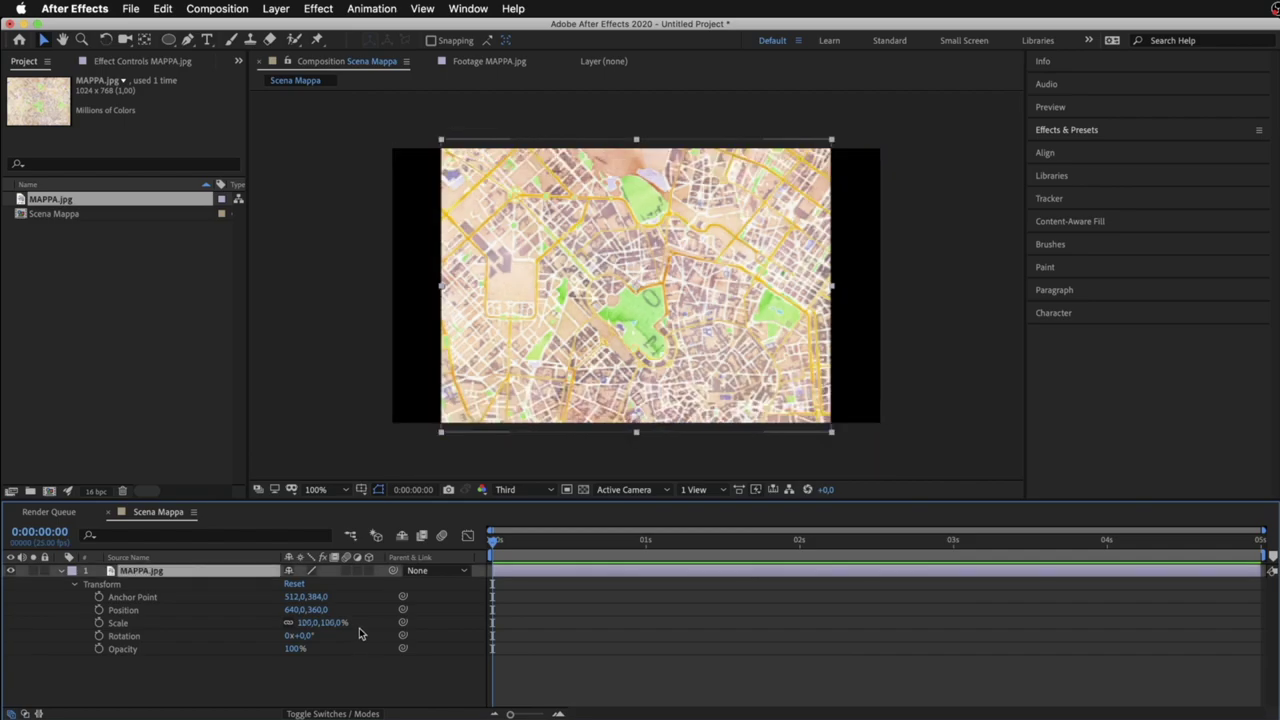
{"action": "right_click", "coordinate": [584, 574]}
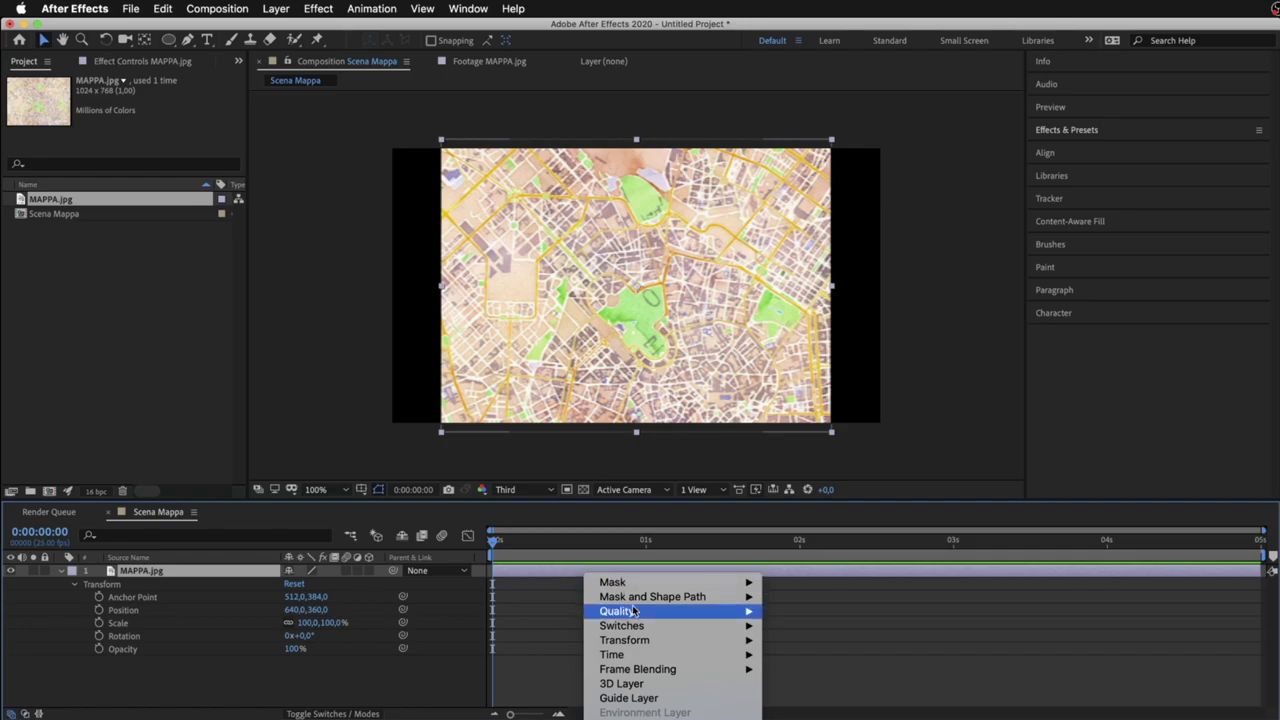
{"action": "left_click", "coordinate": [367, 460]}
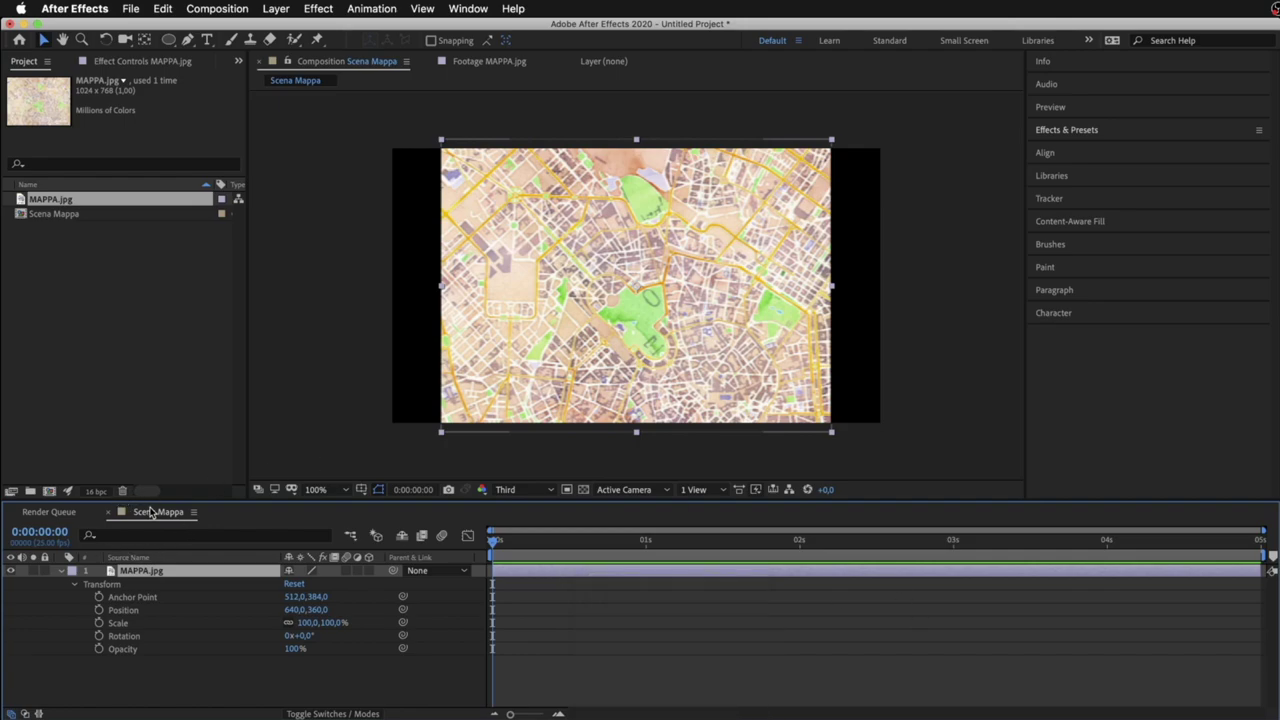
Apply Transform > Fit to Comp Width to the map layer, scaling it to 125%
{"action": "mouse_move", "coordinate": [230, 500]}
{"action": "left_mouse_down"}
{"action": "mouse_move", "coordinate": [258, 200]}
{"action": "mouse_move", "coordinate": [258, 290]}
{"action": "left_mouse_up"}
{"action": "right_click", "coordinate": [543, 358]}
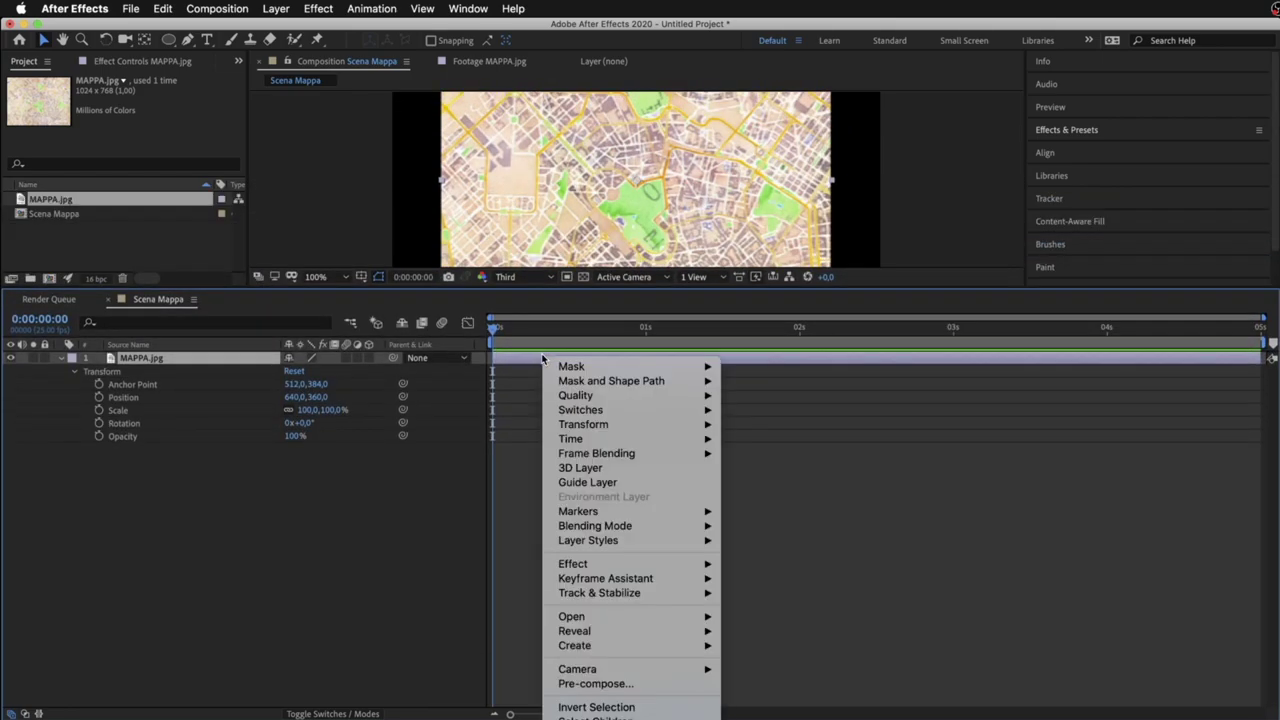
{"action": "mouse_move", "coordinate": [610, 412]}
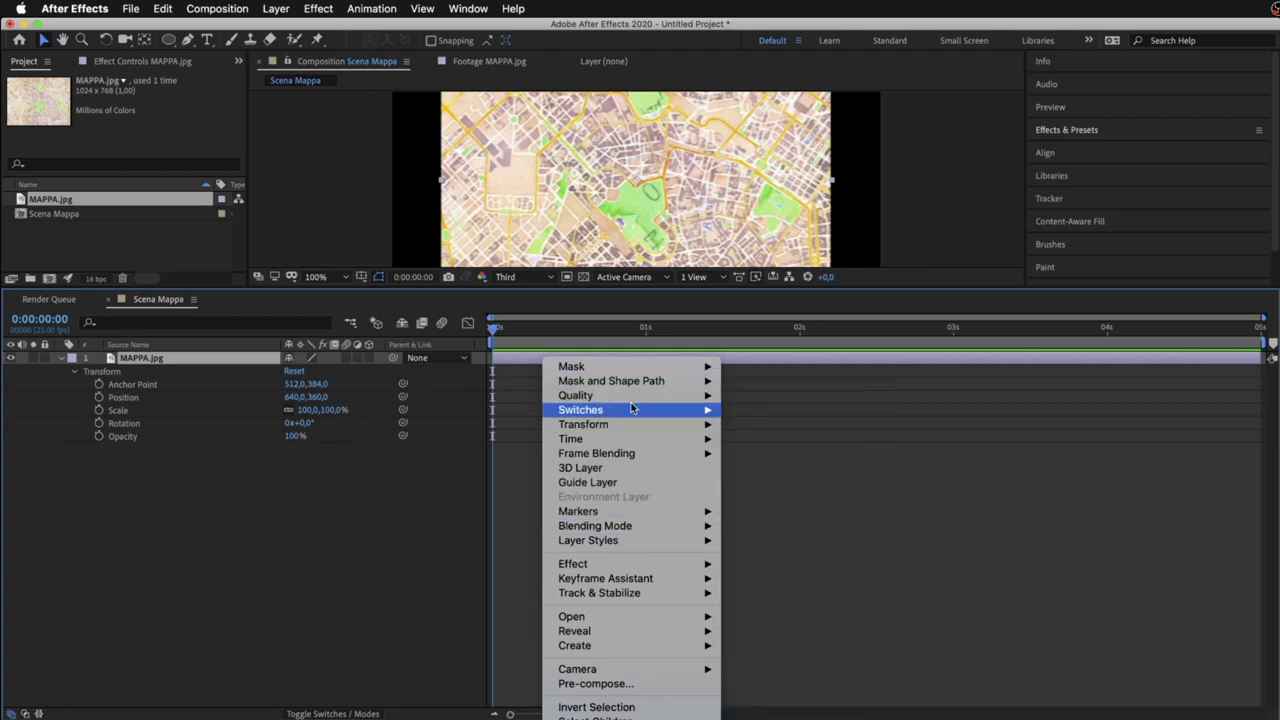
{"action": "mouse_move", "coordinate": [653, 616]}
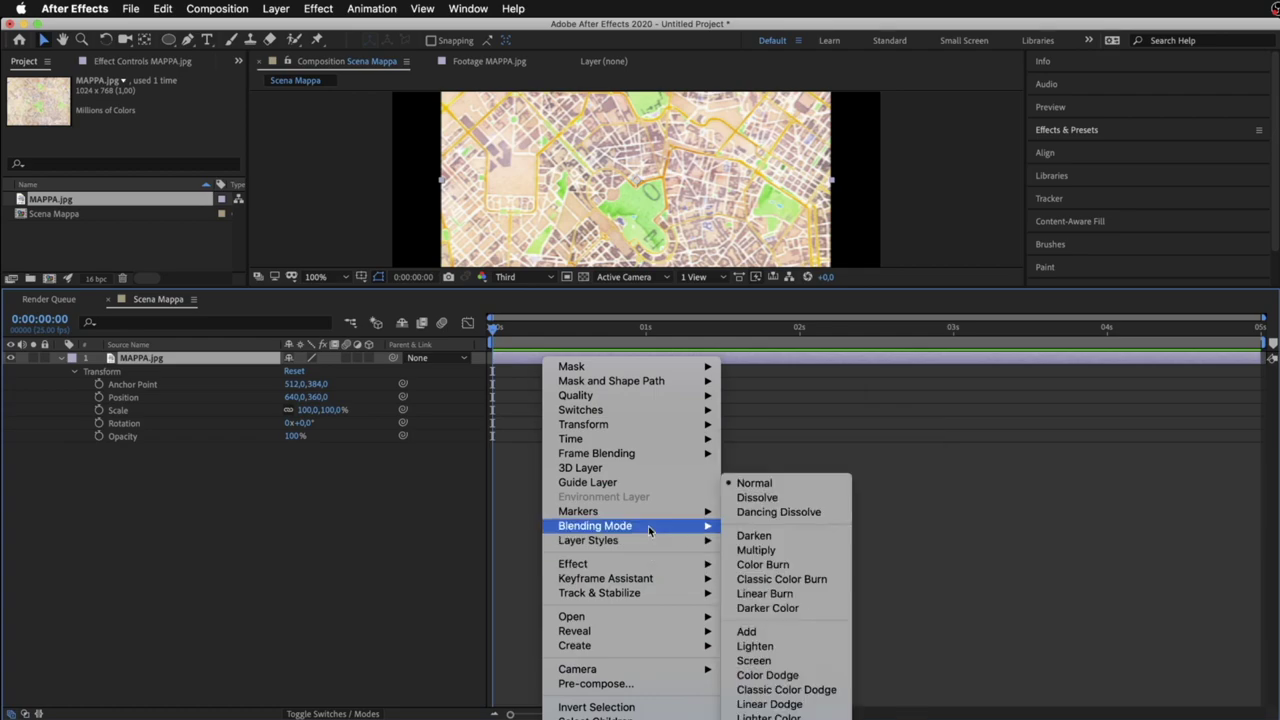
{"action": "mouse_move", "coordinate": [647, 433]}
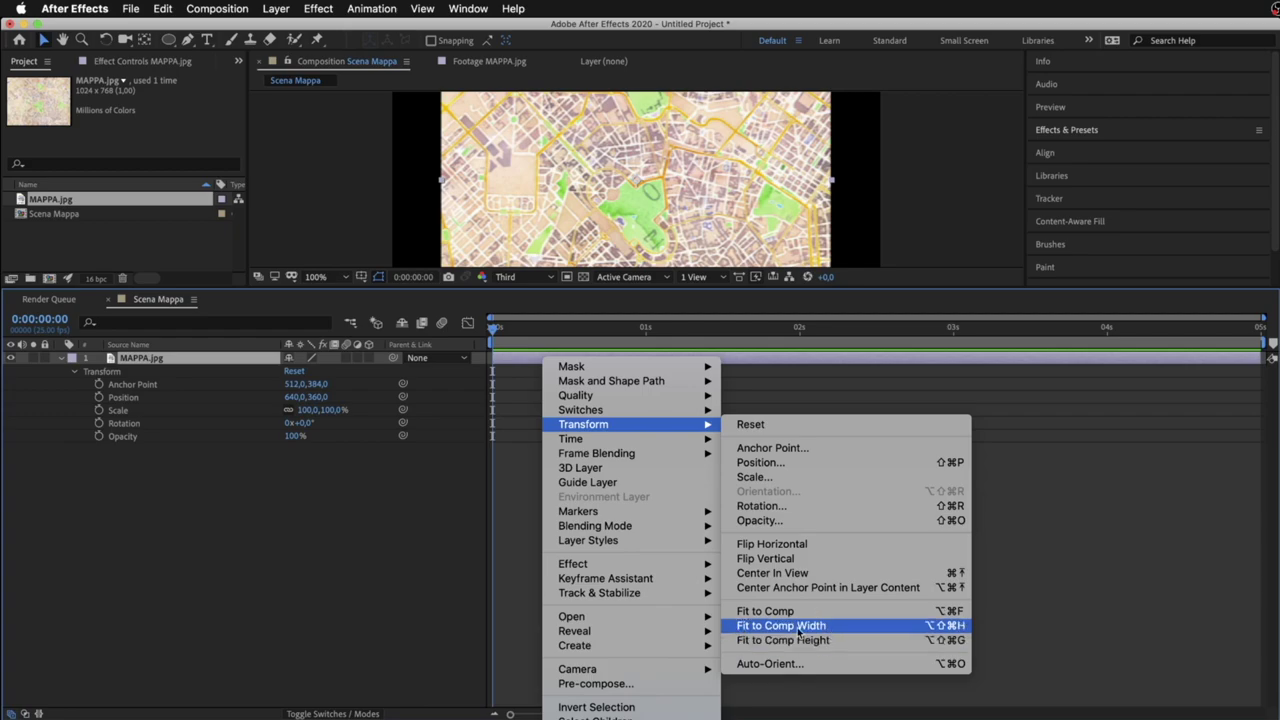
{"action": "left_click", "coordinate": [799, 627]}
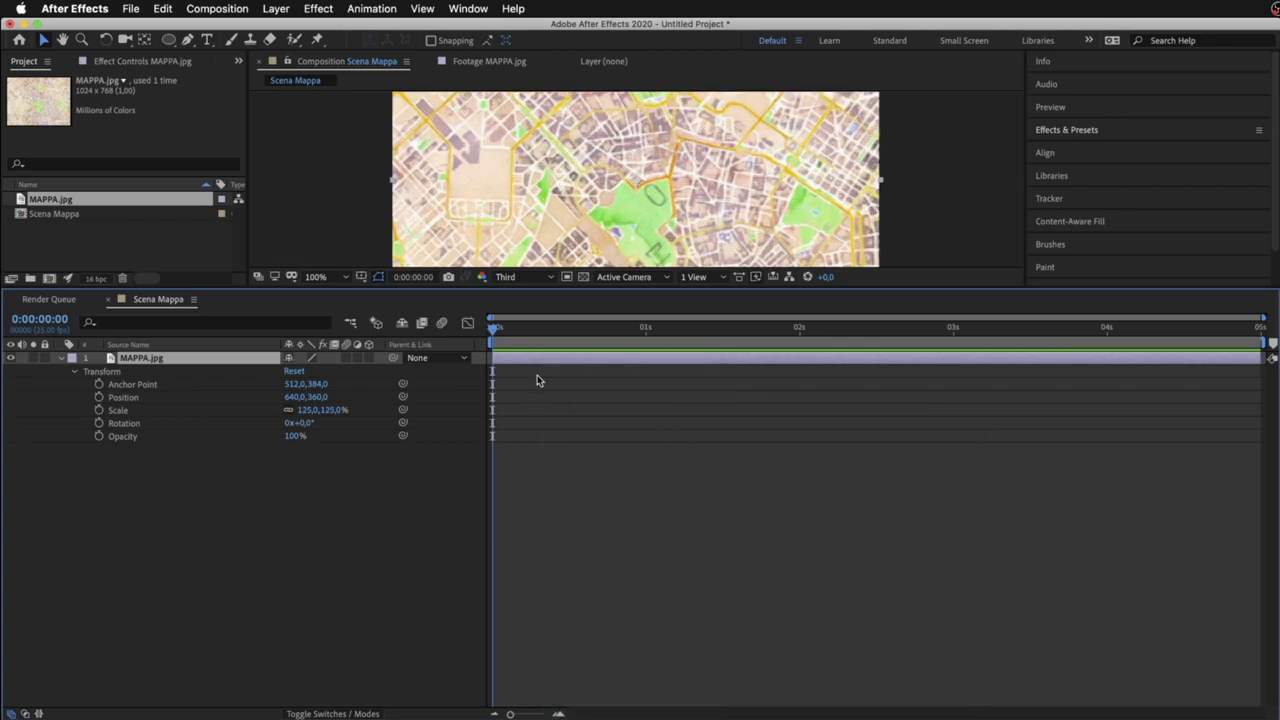
{"action": "mouse_move", "coordinate": [594, 289]}
{"action": "left_mouse_down"}
{"action": "mouse_move", "coordinate": [593, 481]}
{"action": "mouse_move", "coordinate": [593, 466]}
{"action": "left_mouse_up"}
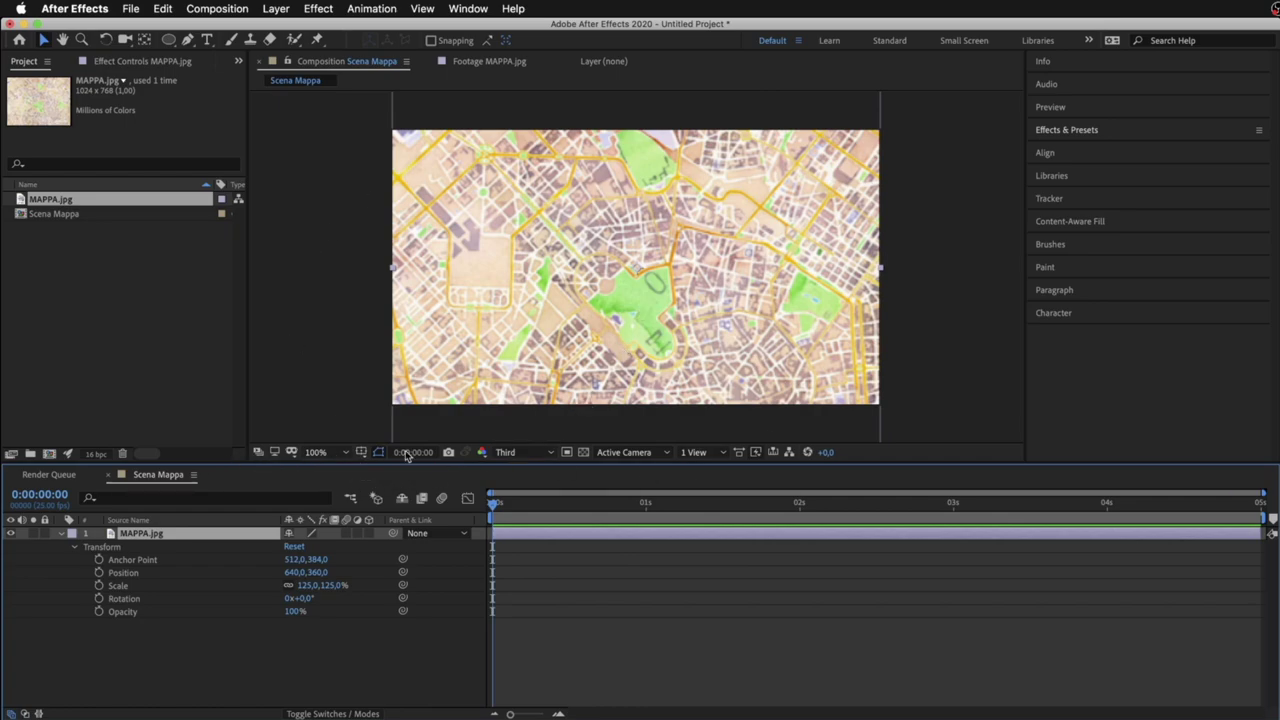
Switch the preview resolution from Third to Full, scrub back to 0:00:00:00, and select the map layer
{"action": "left_click", "coordinate": [524, 452]}
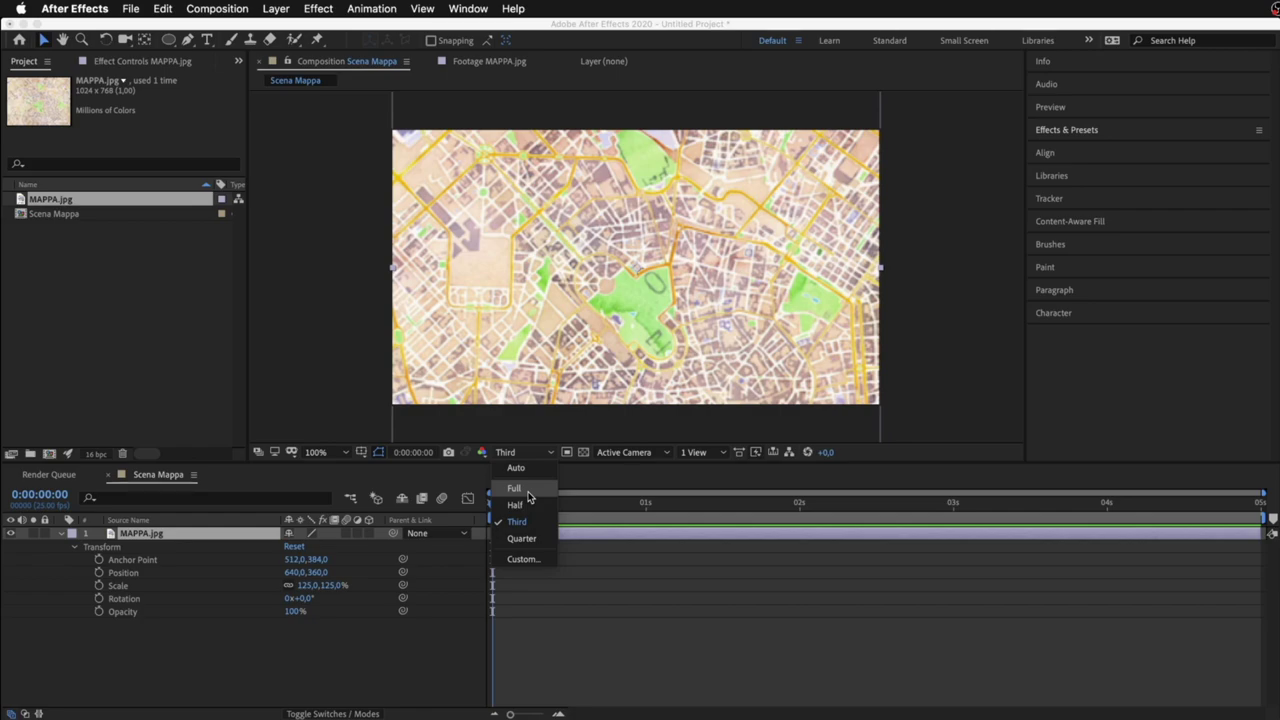
{"action": "left_click", "coordinate": [528, 490]}
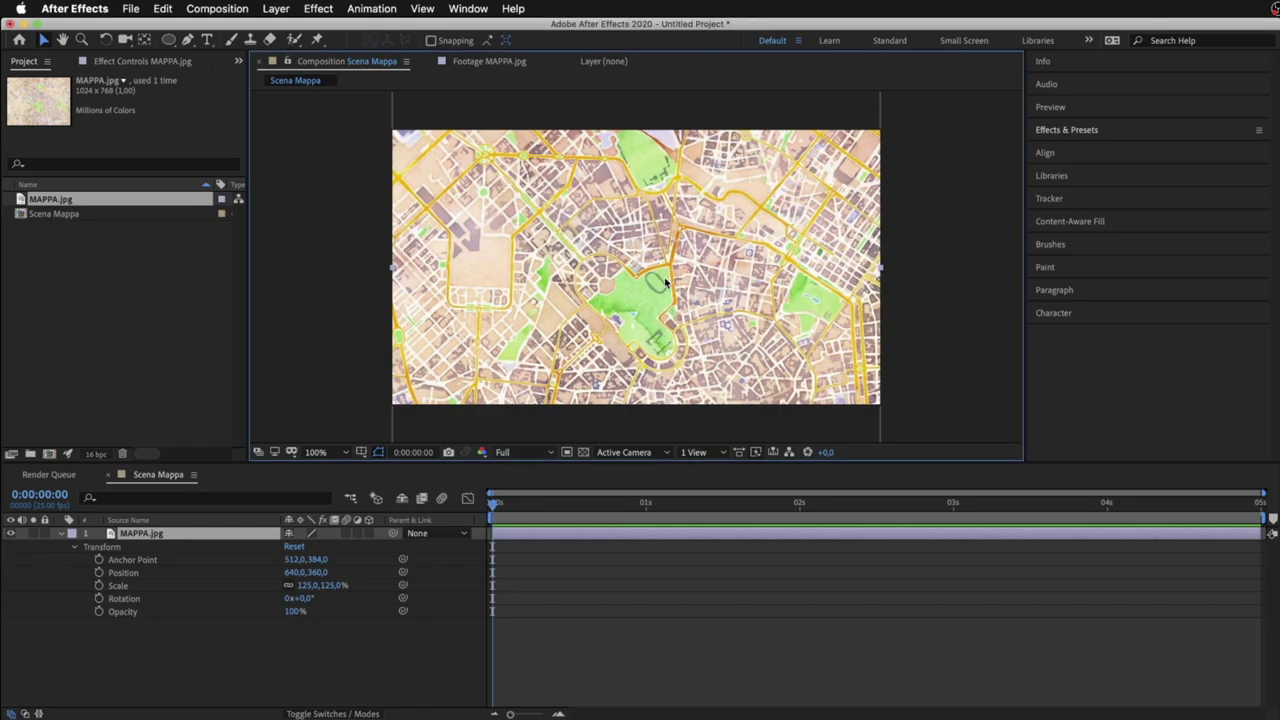
{"action": "scroll", "coordinate": [666, 283], "scroll_direction": "up", "scroll_amount": 2}
{"action": "scroll", "coordinate": [666, 283], "scroll_direction": "down", "scroll_amount": 2}
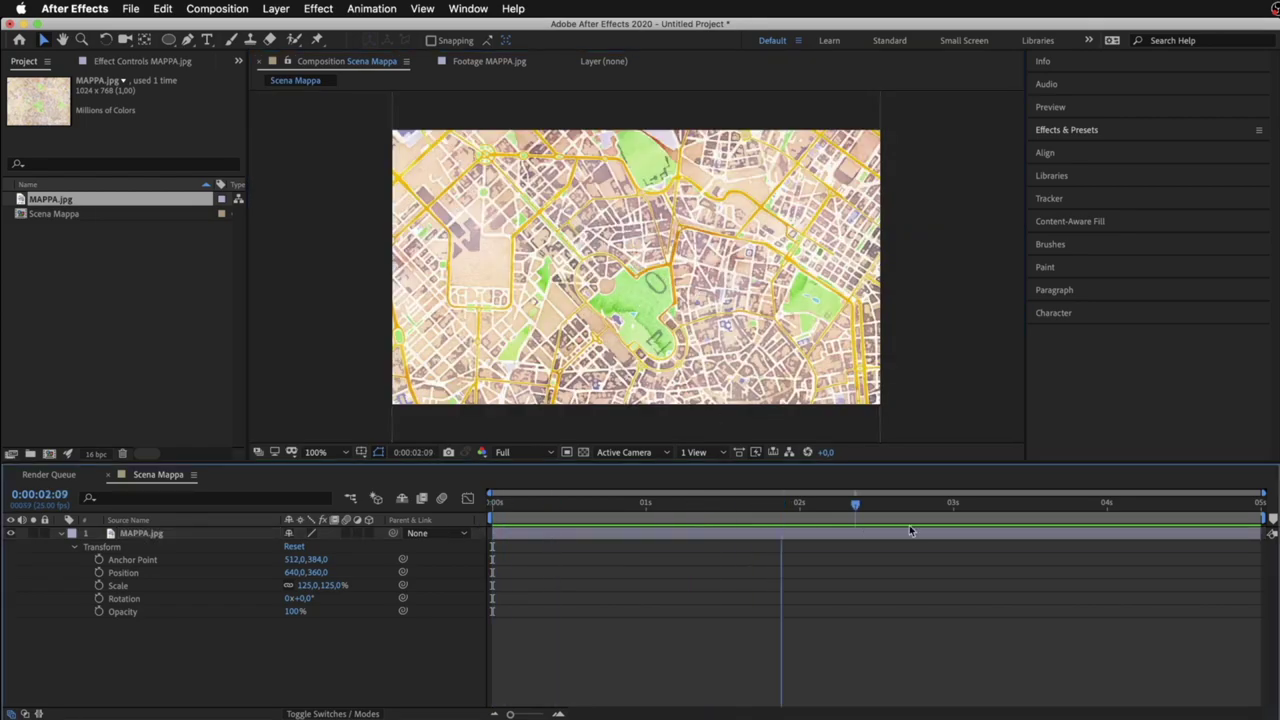
{"action": "left_click_drag", "start_coordinate": [754, 503], "coordinate": [1046, 503]}
{"action": "left_click_drag", "start_coordinate": [918, 503], "coordinate": [492, 503]}
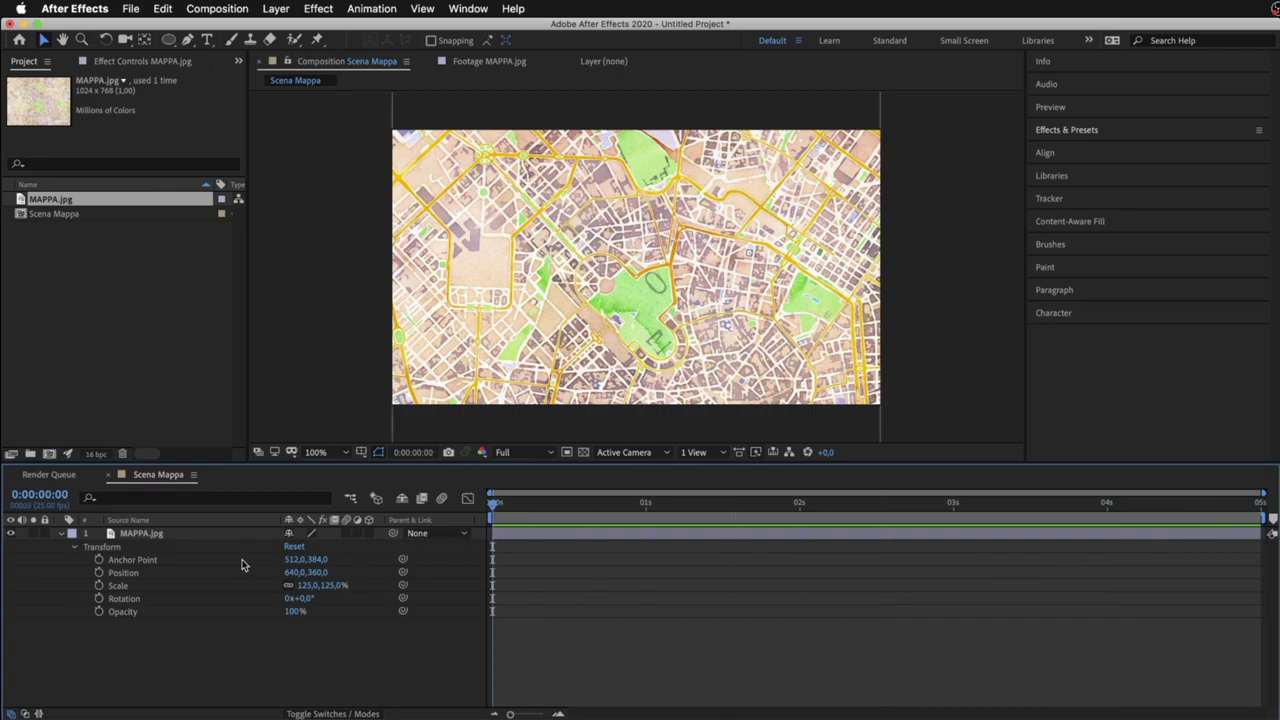
{"action": "left_click", "coordinate": [615, 537]}
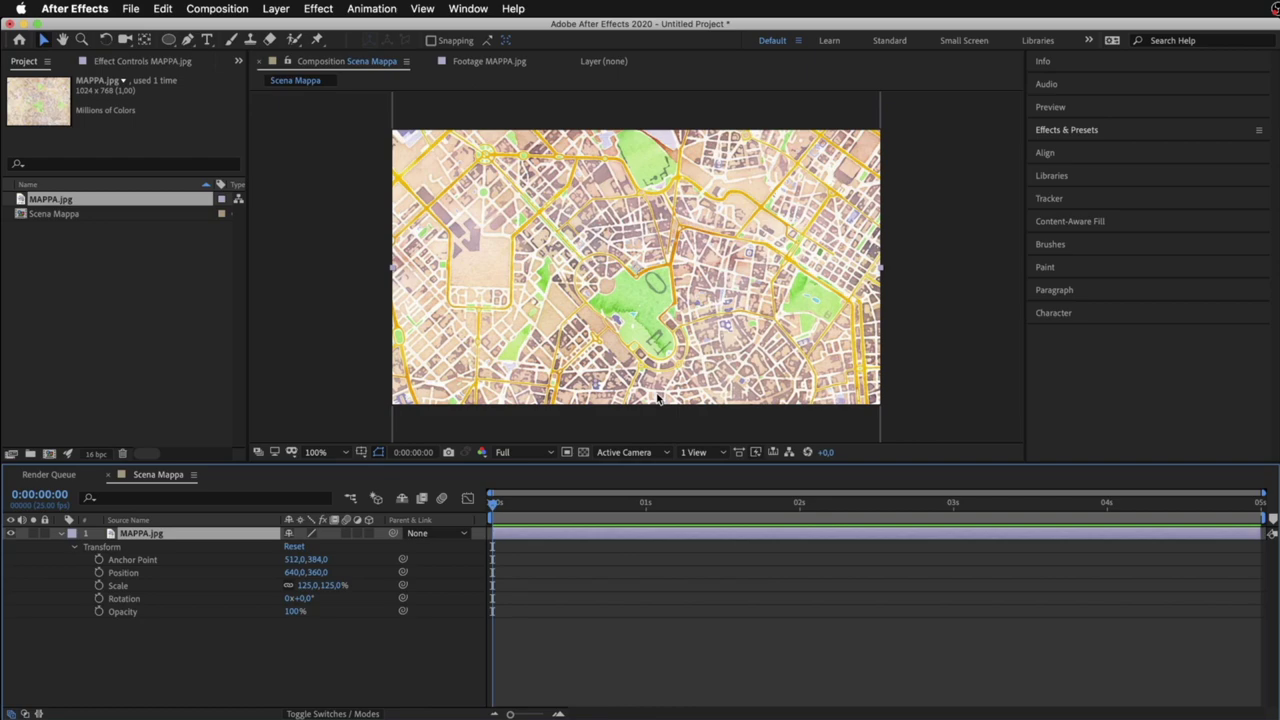
Create a FF00E3 magenta solid named tracciato via Layer > New > Solid
{"action": "left_click", "coordinate": [276, 8]}
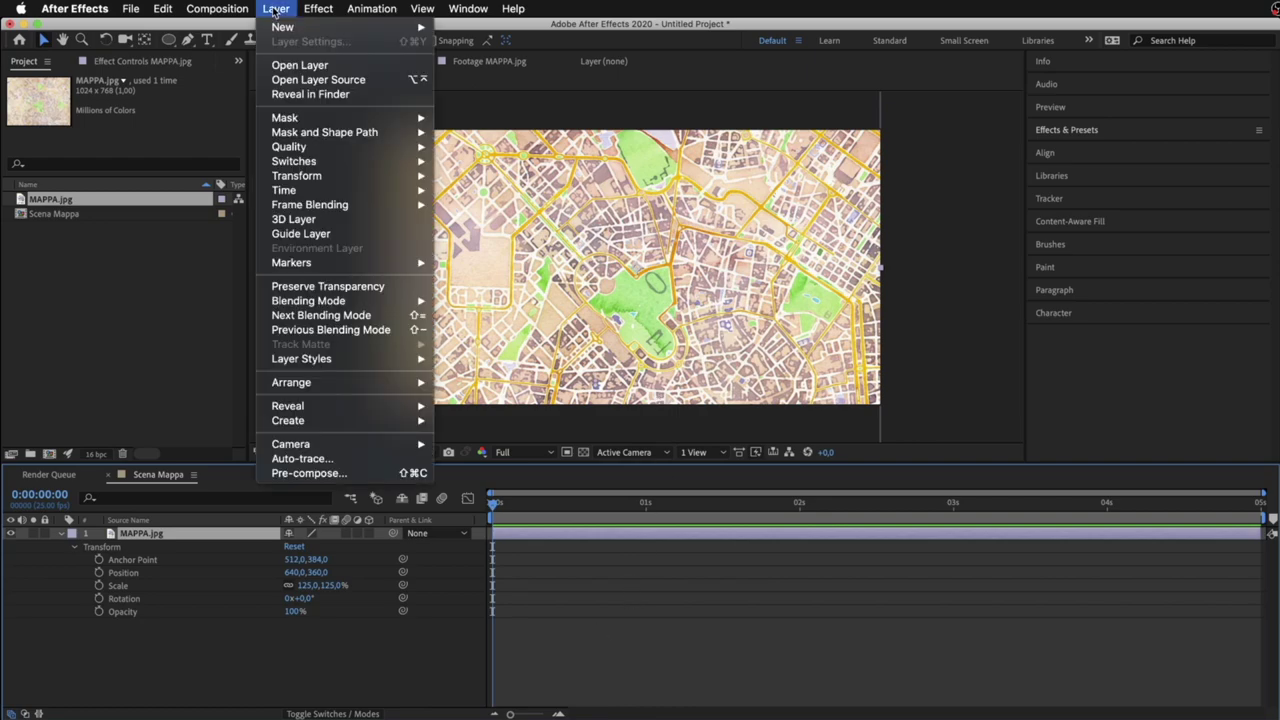
{"action": "mouse_move", "coordinate": [306, 30]}
{"action": "left_click", "coordinate": [483, 46]}
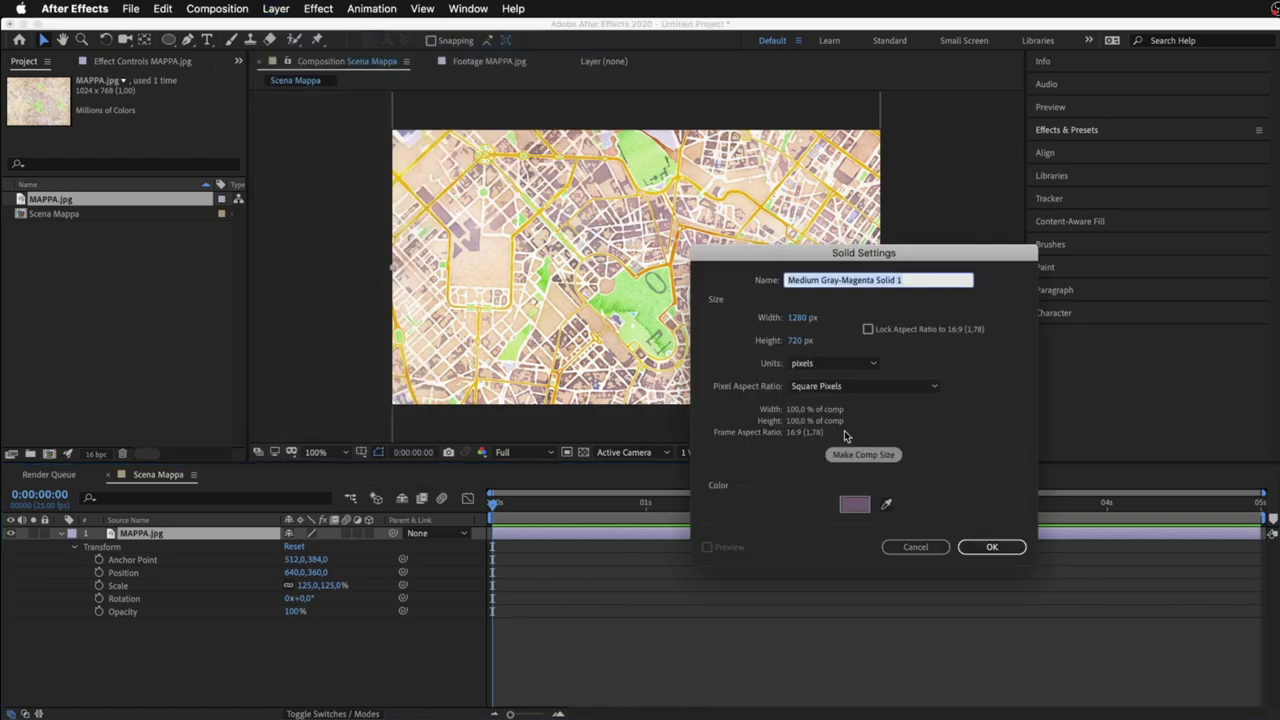
{"action": "left_click", "coordinate": [851, 503]}
{"action": "type", "text": "FF00E3"}
{"action": "key", "text": "Tab"}
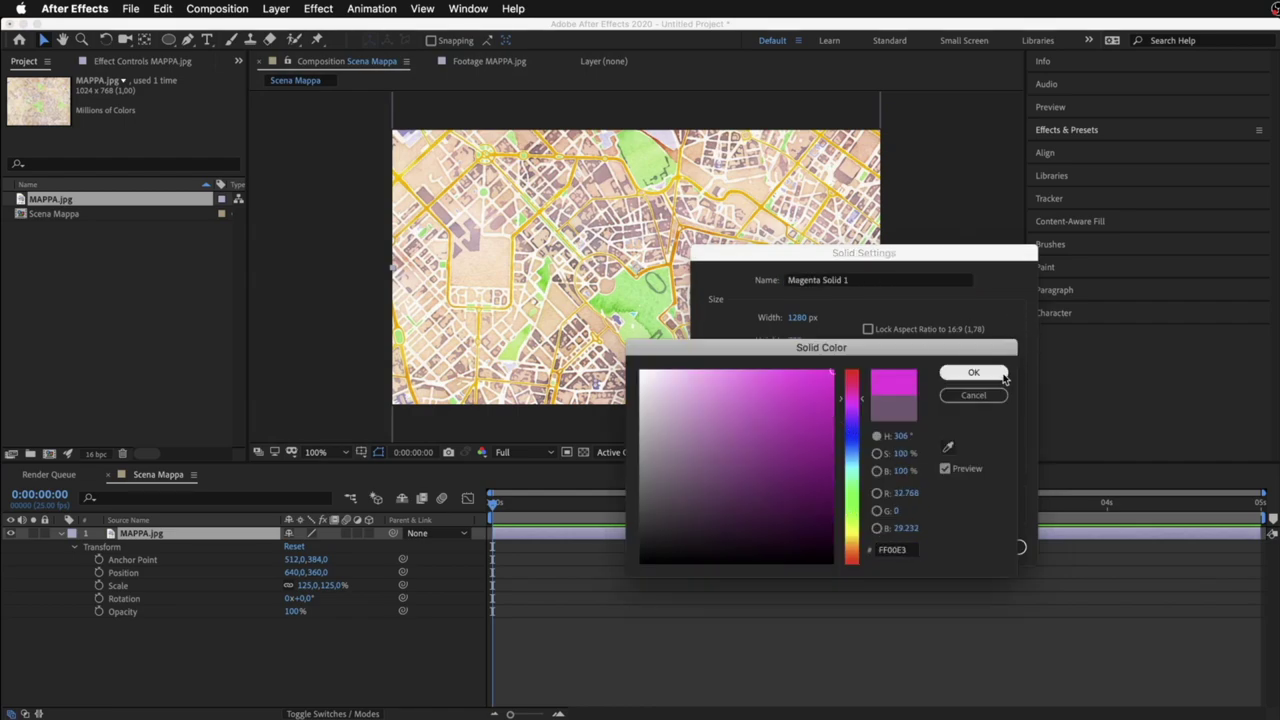
{"action": "left_click", "coordinate": [973, 373]}
{"action": "left_click", "coordinate": [884, 282]}
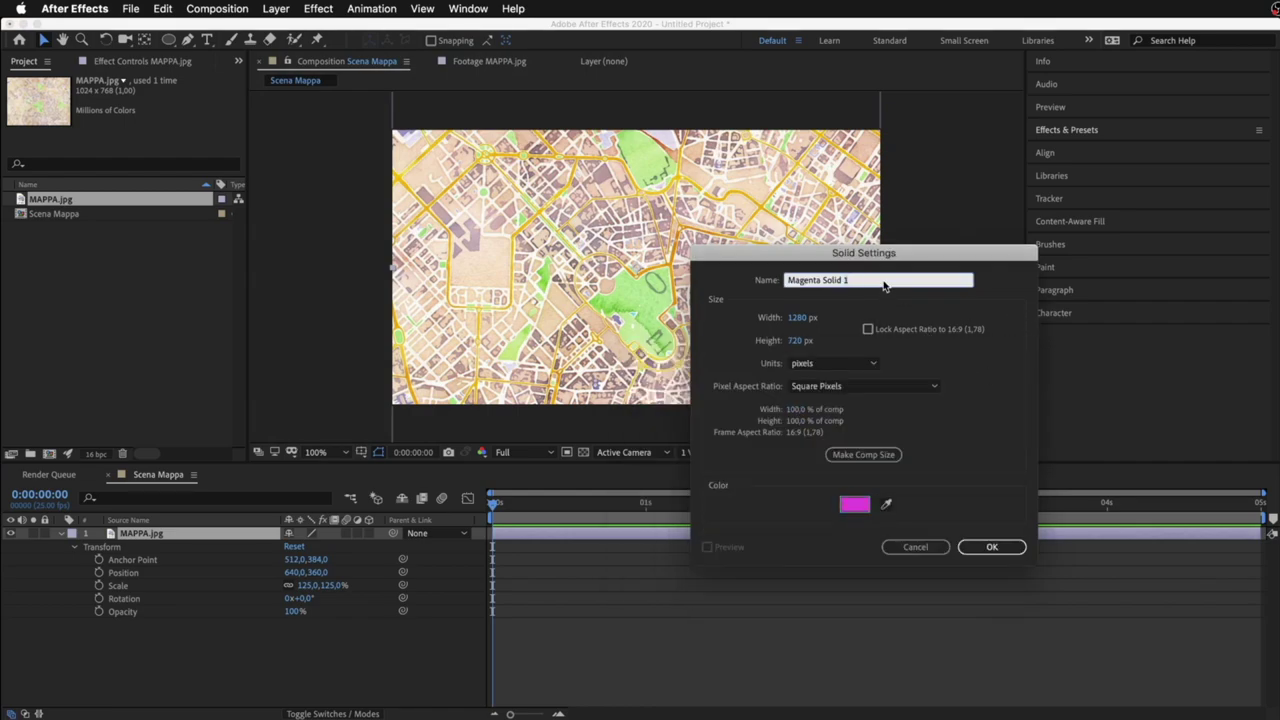
{"action": "type", "text": "tracciato"}
{"action": "key", "text": "Return"}
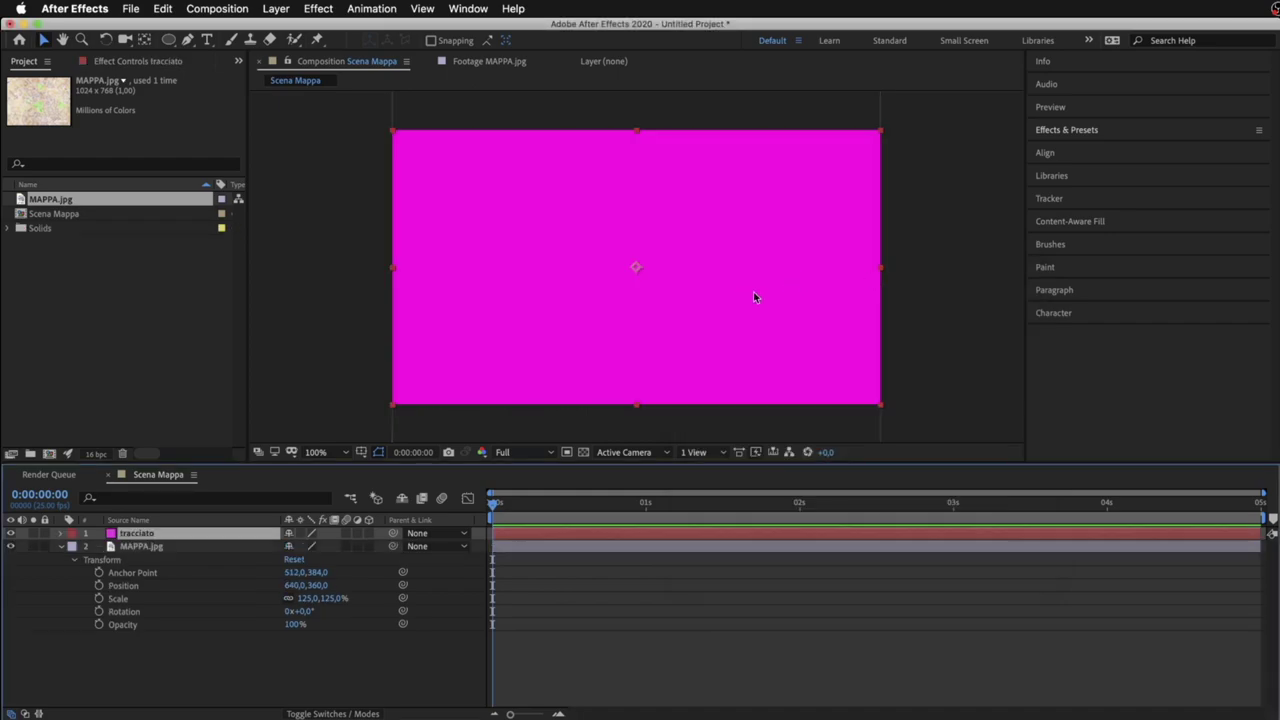
Hide tracciato, zoom in on the route area, and select the layer with the Pen tool
{"action": "left_click", "coordinate": [11, 534]}
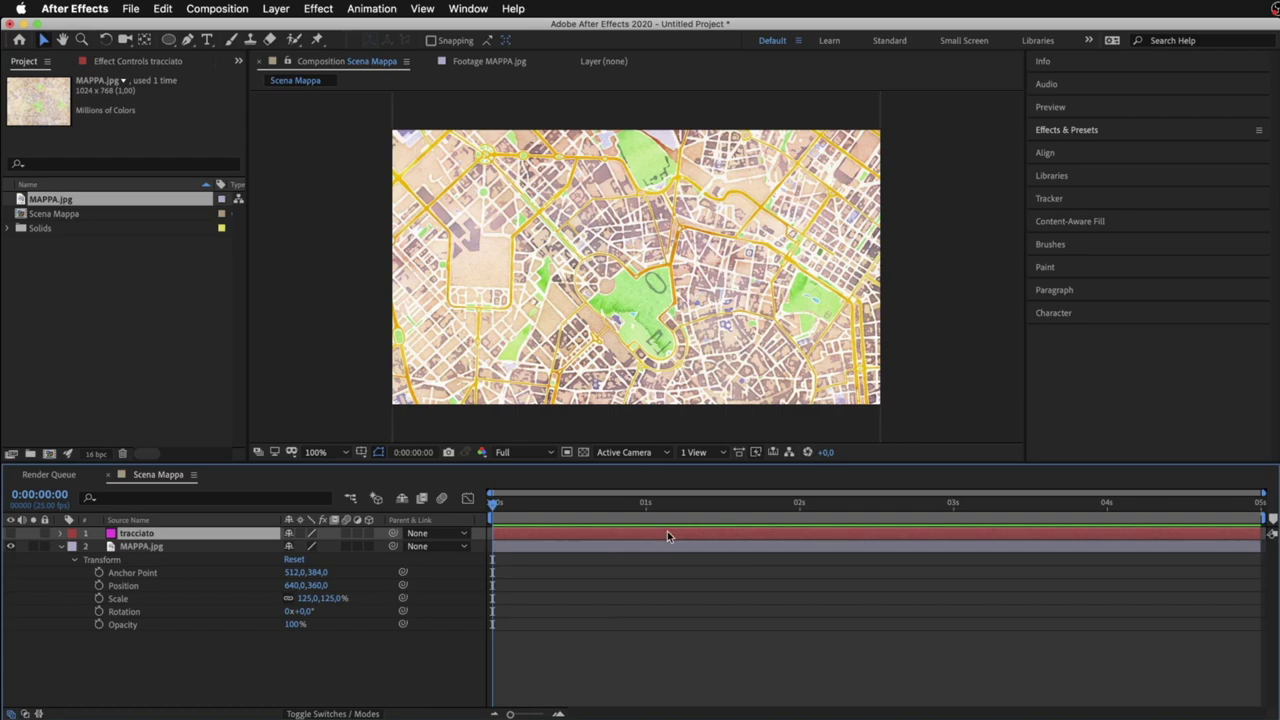
{"action": "scroll", "coordinate": [540, 278], "scroll_direction": "up", "scroll_amount": 1}
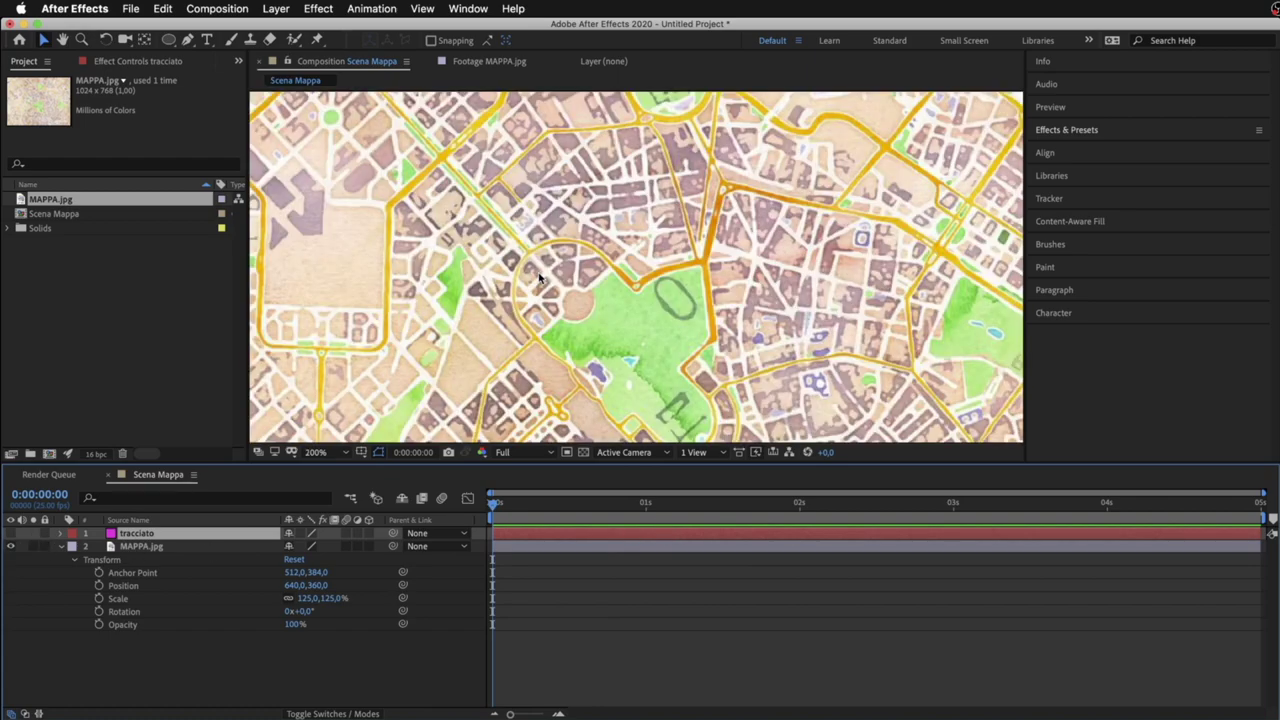
{"action": "left_click_drag", "start_coordinate": [347, 265], "coordinate": [637, 300]}
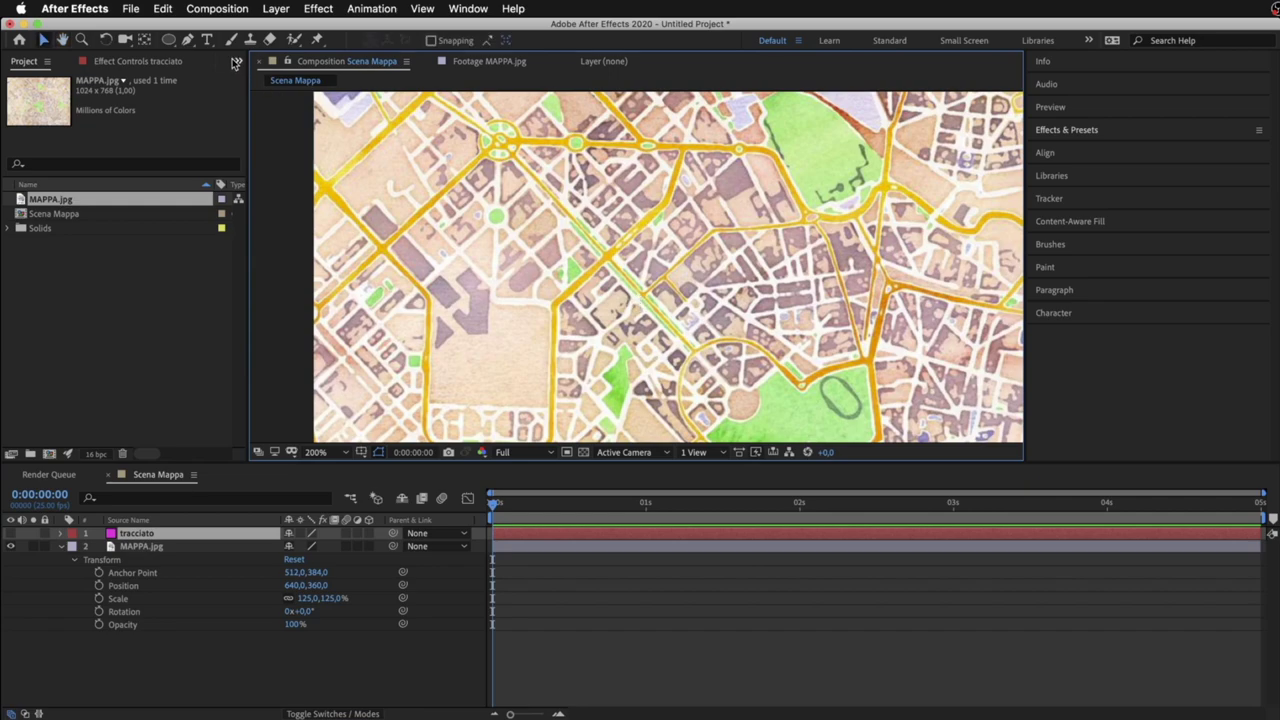
{"action": "left_click", "coordinate": [187, 41]}
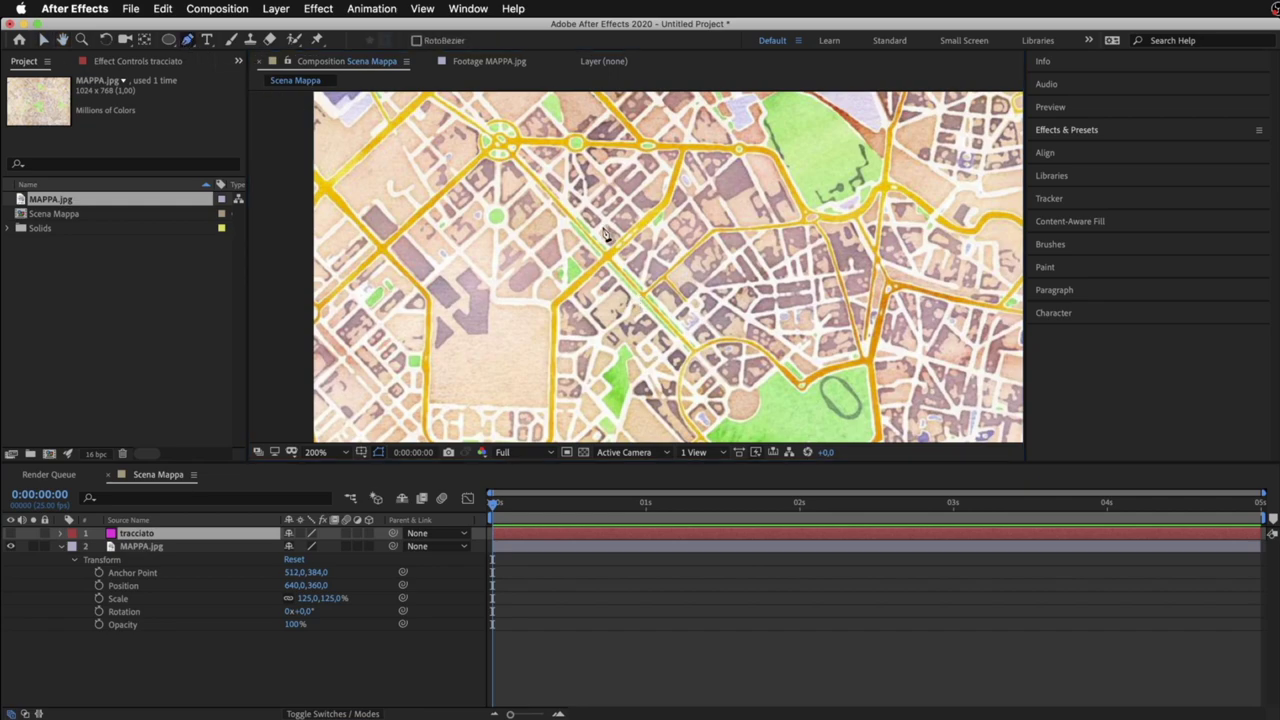
{"action": "left_click", "coordinate": [574, 537]}
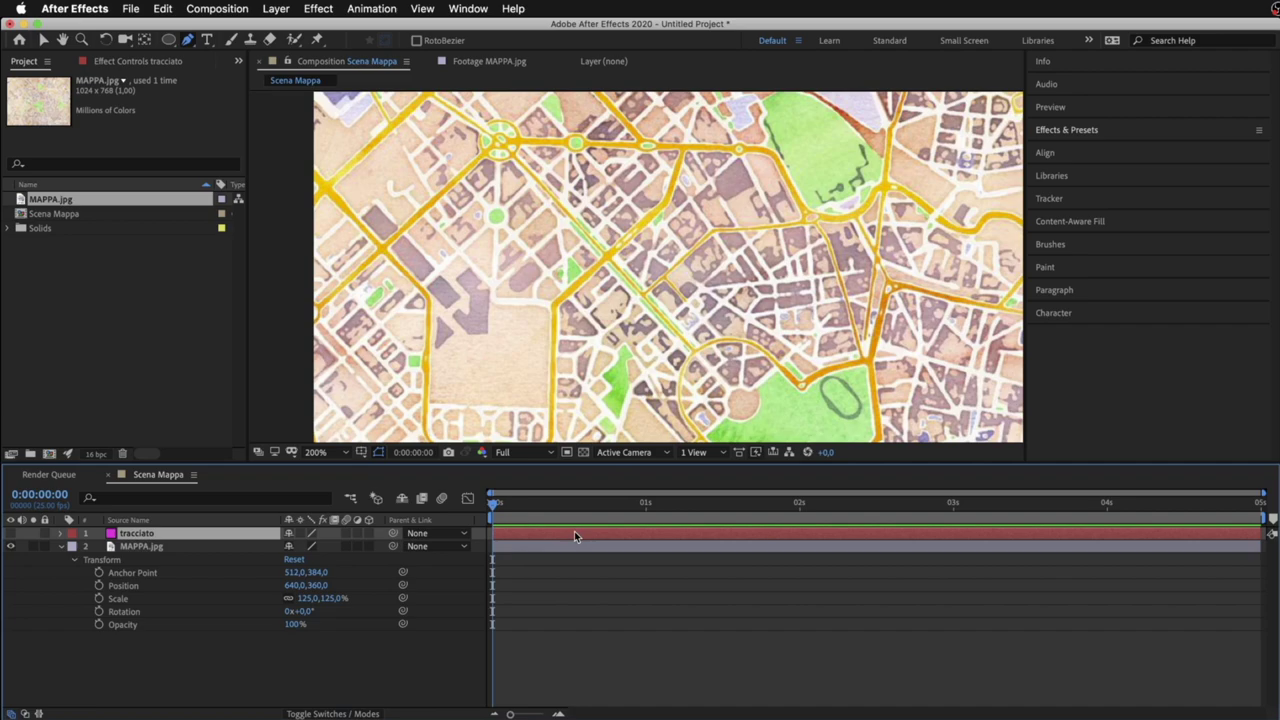
Draw the first part of the mask route, curving along the road from the start point
{"action": "left_click", "coordinate": [512, 152]}
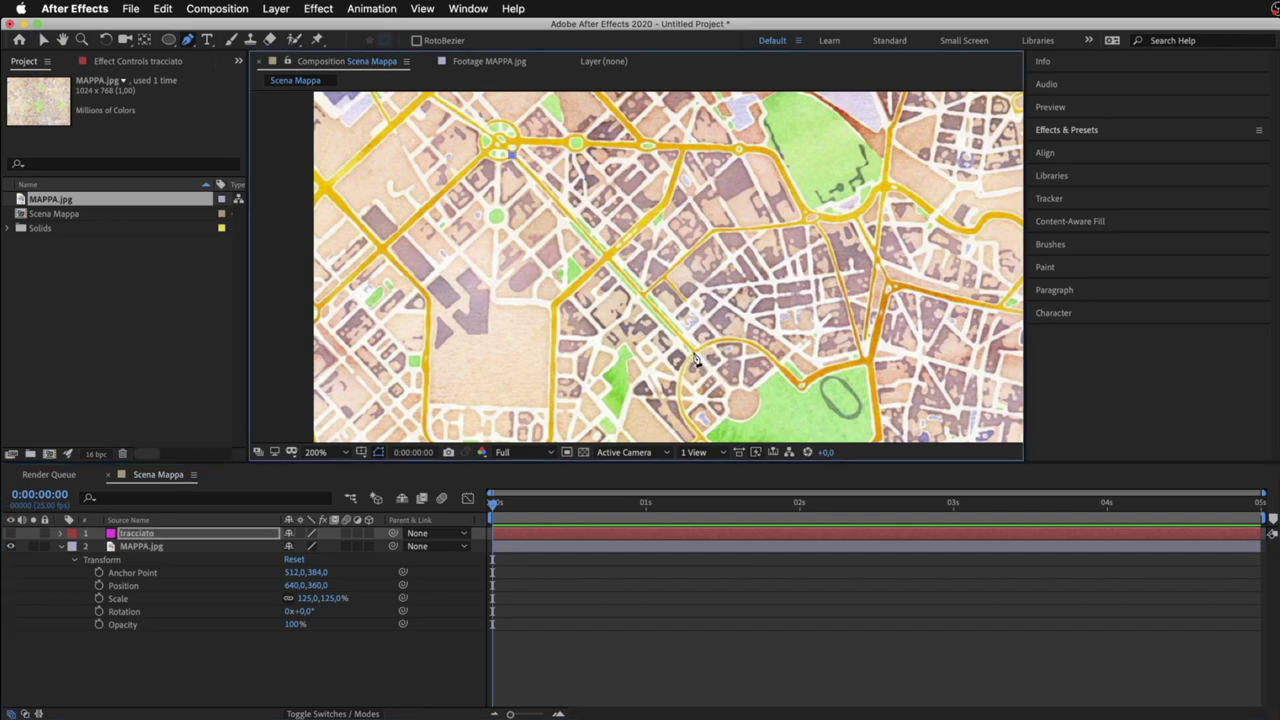
{"action": "left_click", "coordinate": [643, 293]}
{"action": "left_click_drag", "start_coordinate": [666, 283], "coordinate": [720, 342]}
{"action": "mouse_move", "coordinate": [775, 365]}
{"action": "left_mouse_down"}
{"action": "mouse_move", "coordinate": [798, 390]}
{"action": "mouse_move", "coordinate": [845, 367]}
{"action": "left_mouse_up"}
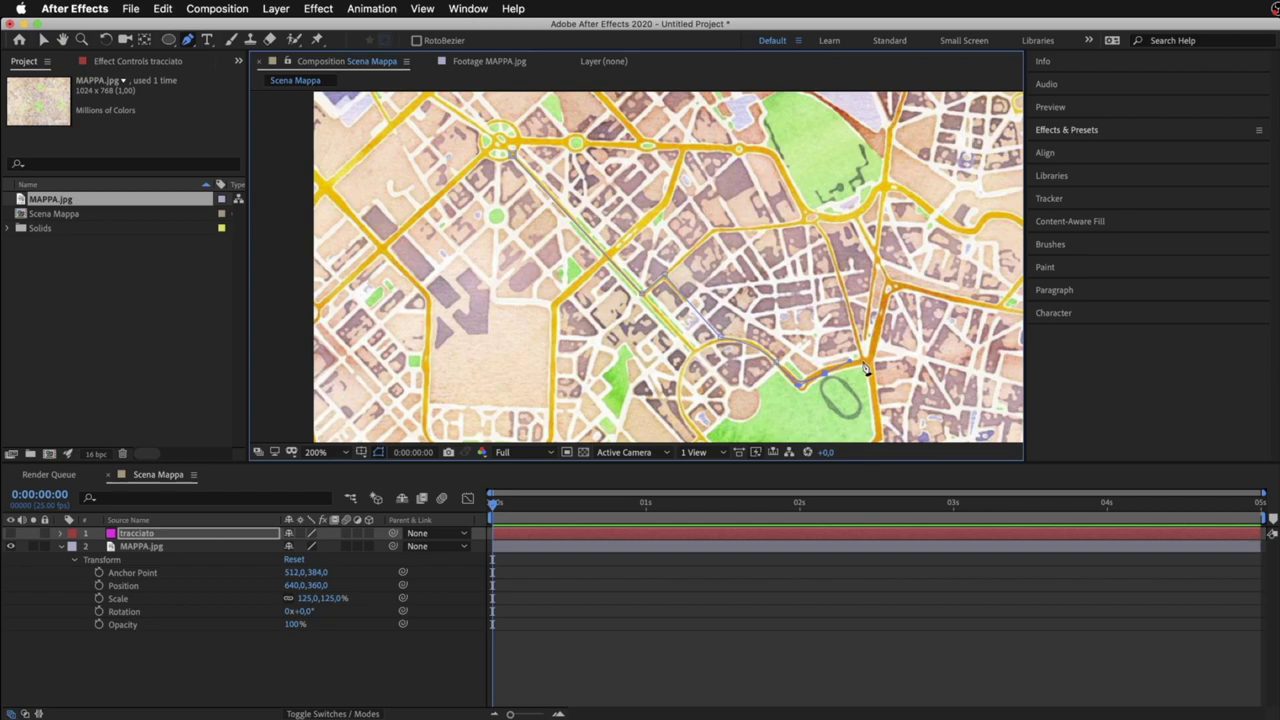
{"action": "left_click", "coordinate": [869, 364]}
Pan toward the park and extend the route to its final point on the road
{"action": "left_click_drag", "start_coordinate": [869, 364], "coordinate": [745, 240]}
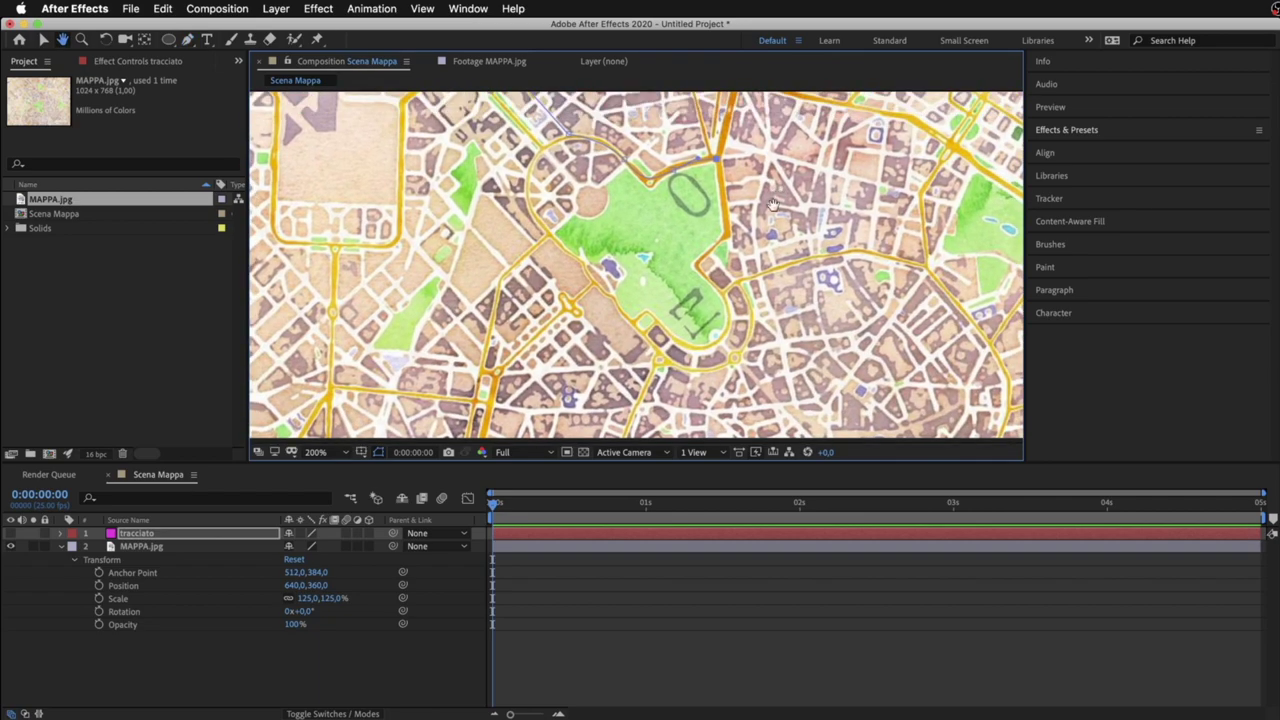
{"action": "key", "text": "g"}
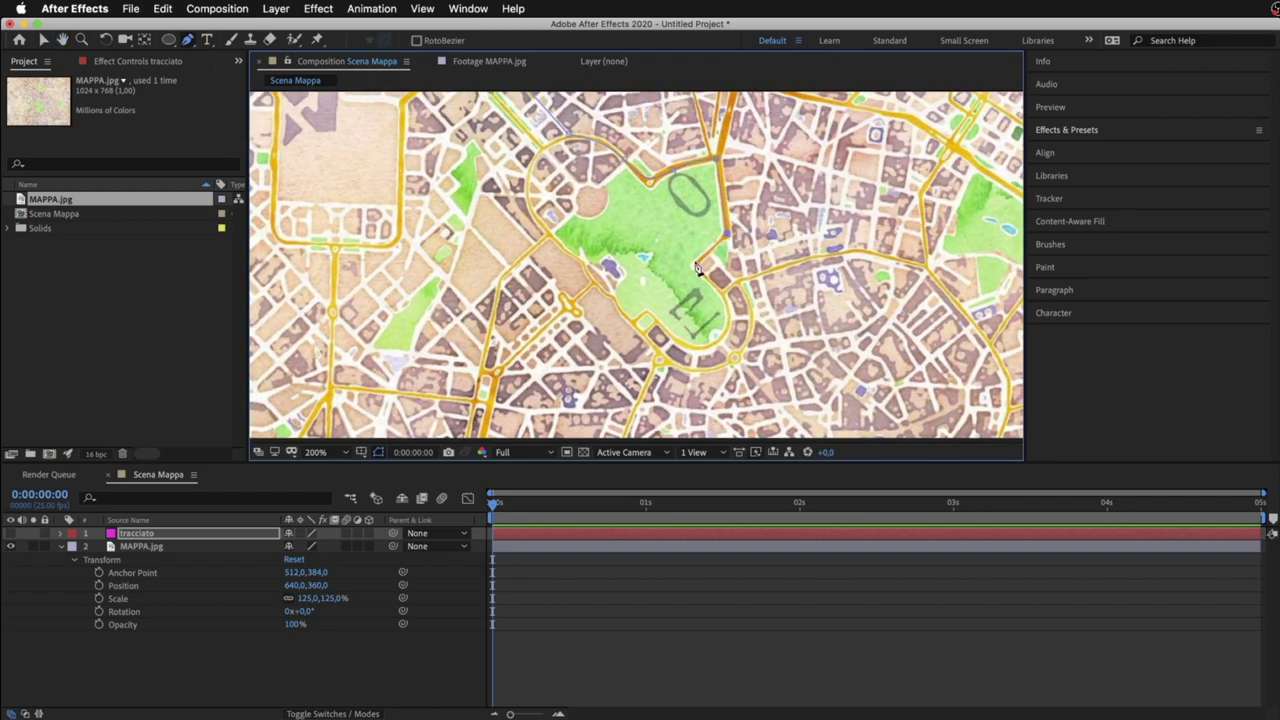
{"action": "left_click", "coordinate": [759, 278]}
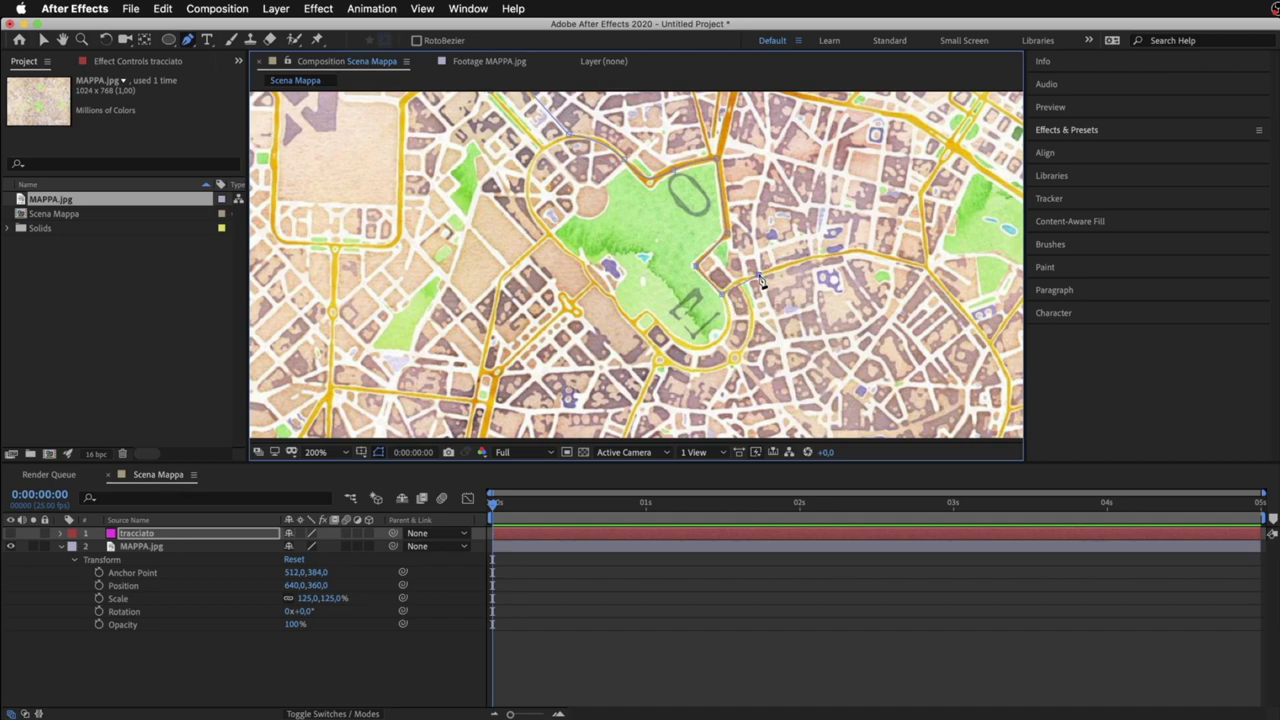
{"action": "left_click", "coordinate": [852, 252]}
{"action": "left_click_drag", "start_coordinate": [855, 254], "coordinate": [871, 255]}
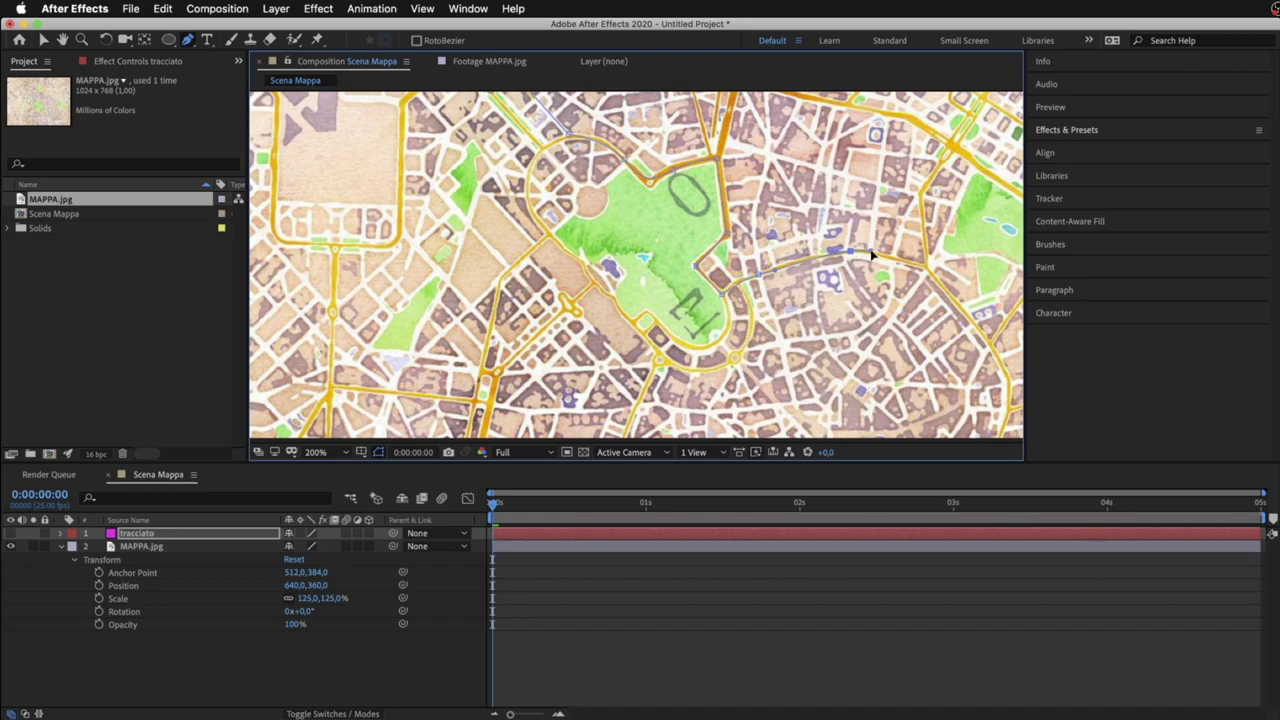
{"action": "left_click", "coordinate": [924, 266]}
{"action": "scroll", "coordinate": [686, 271], "scroll_direction": "down", "scroll_amount": 4}
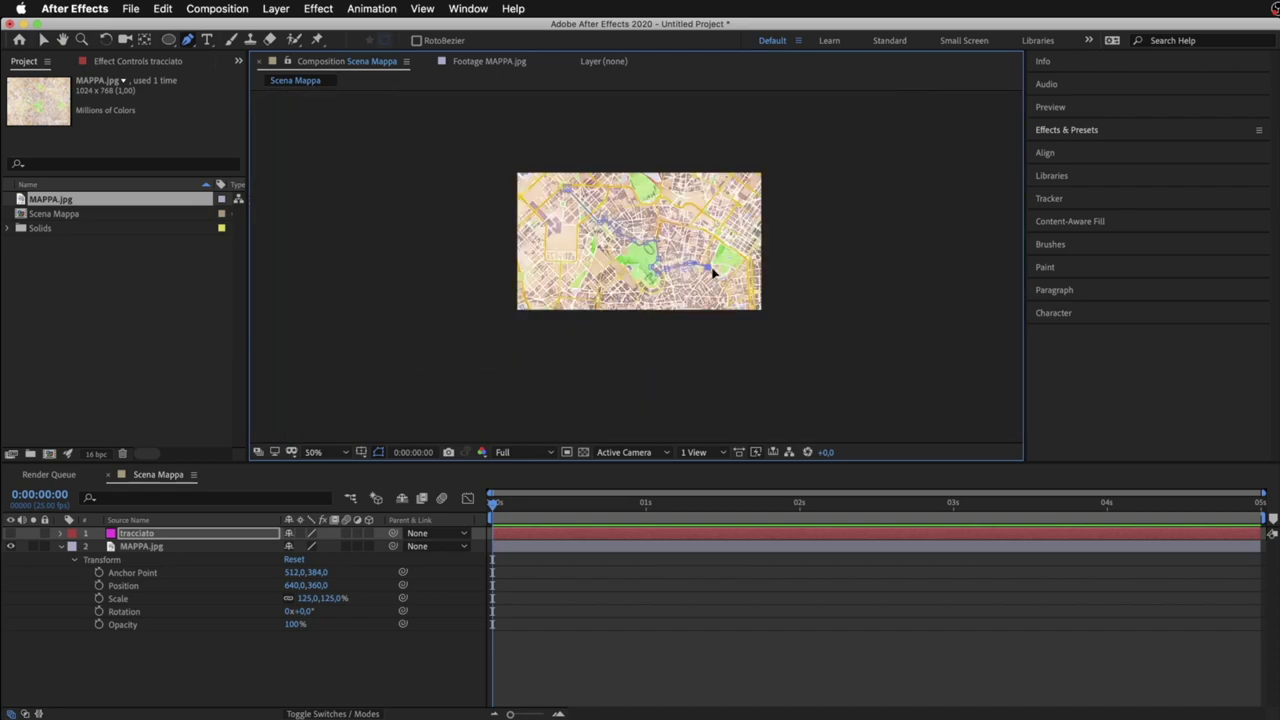
{"action": "scroll", "coordinate": [686, 271], "scroll_direction": "up", "scroll_amount": 2}
{"action": "left_click_drag", "start_coordinate": [439, 225], "coordinate": [613, 276]}
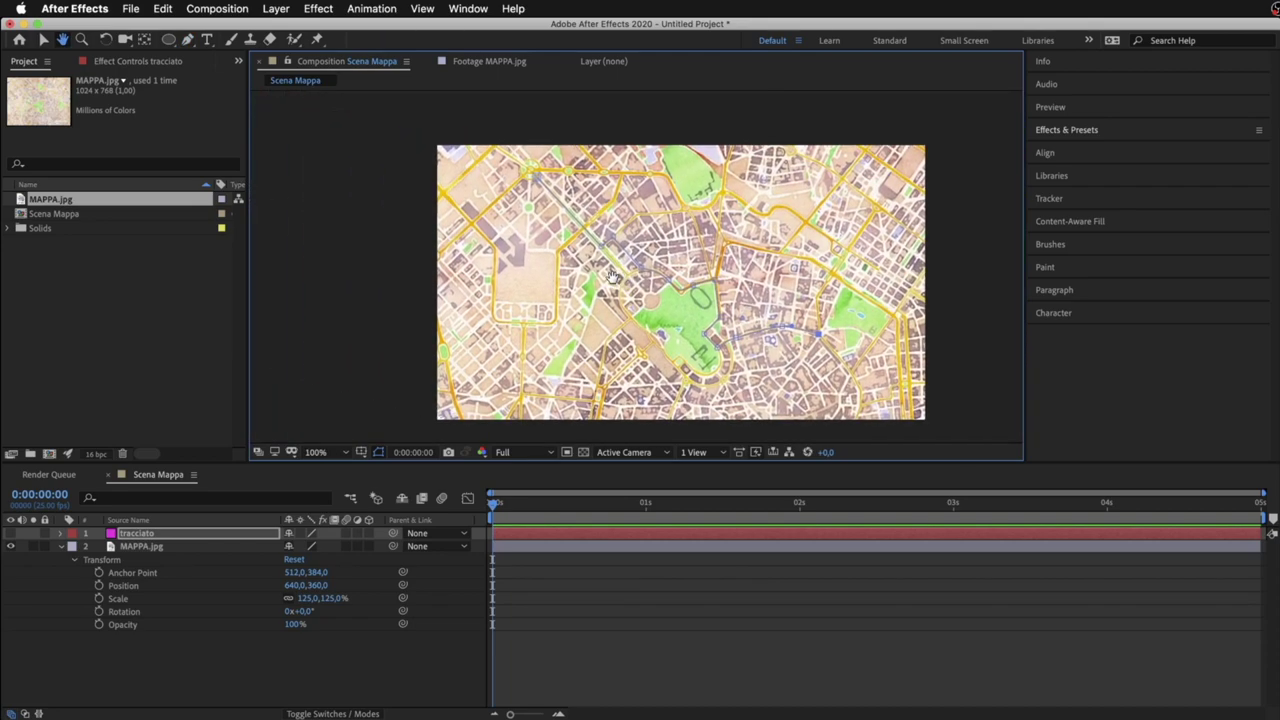
Return to the Selection tool and make the tracciato layer visible again
{"action": "key", "text": "g"}
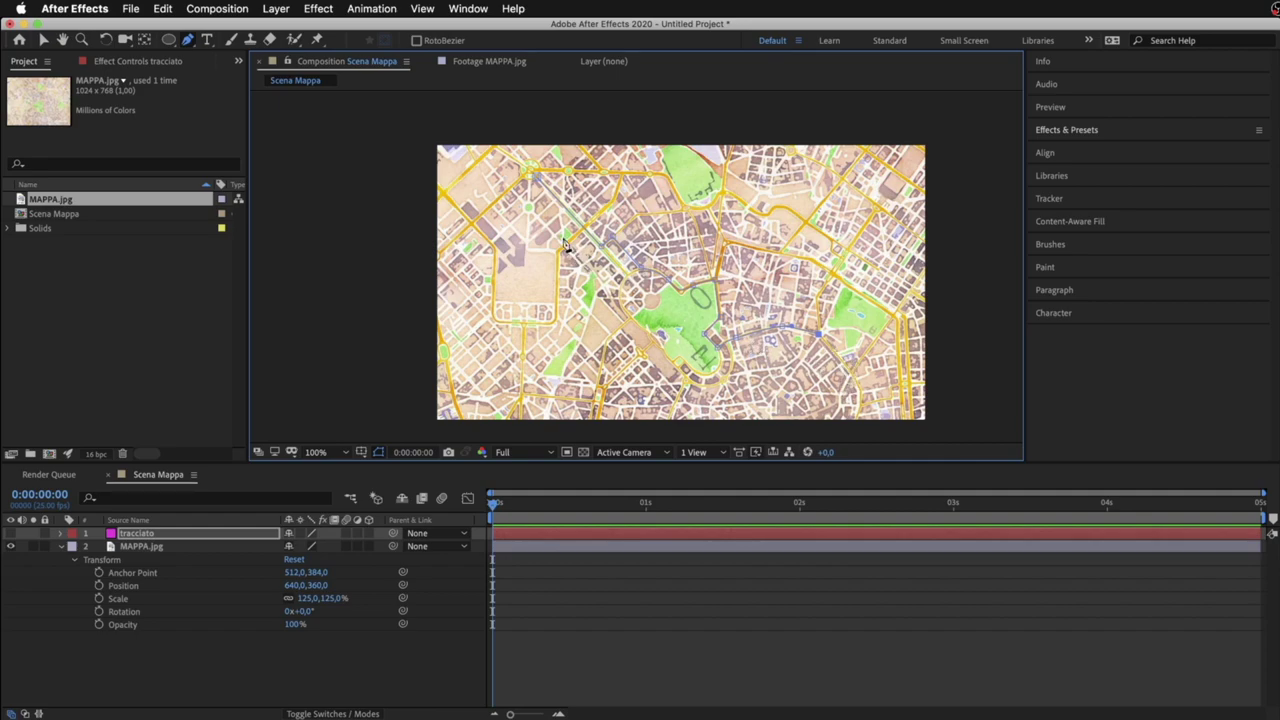
{"action": "left_click", "coordinate": [44, 40]}
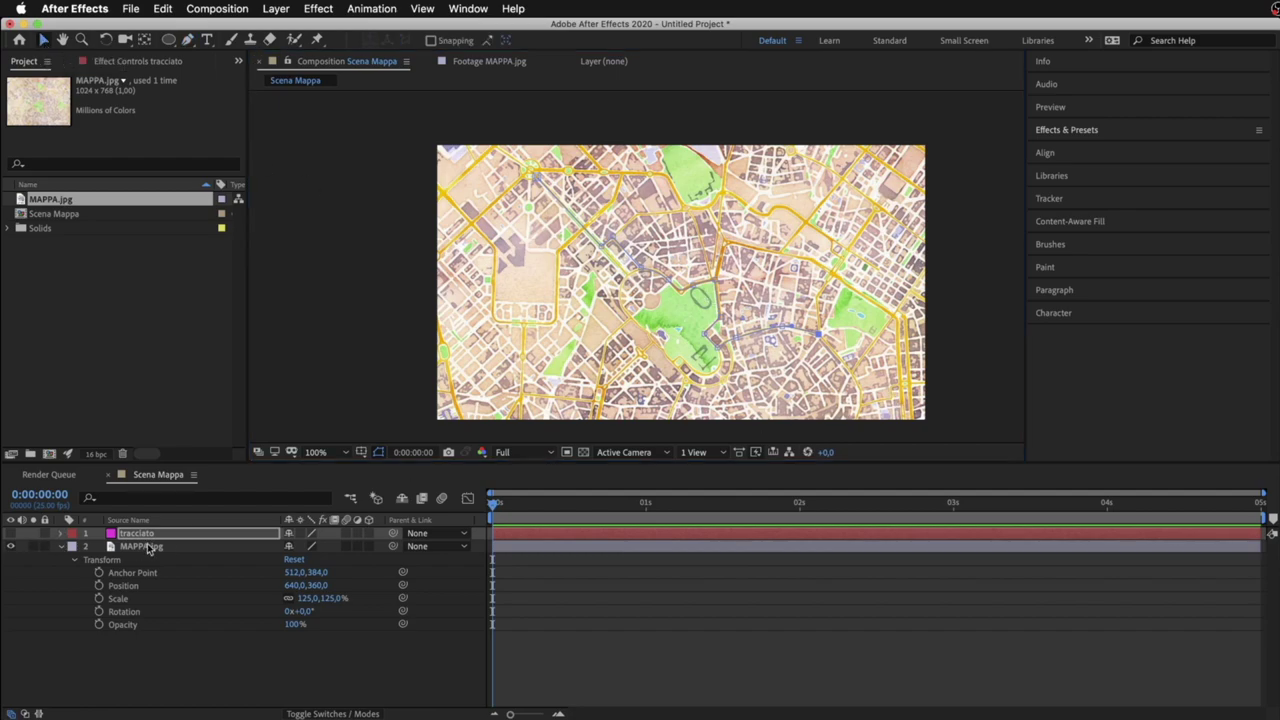
{"action": "key", "text": "Return"}
{"action": "left_click", "coordinate": [10, 533]}
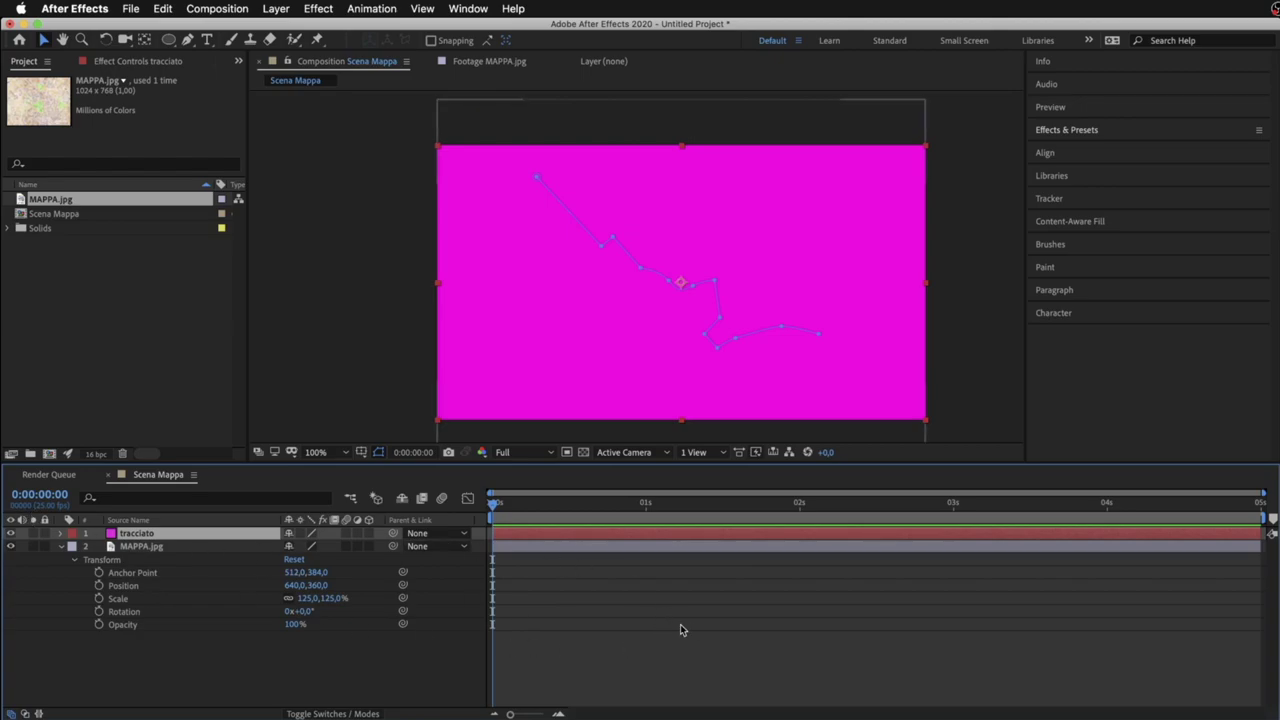
Twirl open tracciato's Masks and select Mask 1
{"action": "left_click", "coordinate": [61, 534]}
{"action": "left_click", "coordinate": [74, 547]}
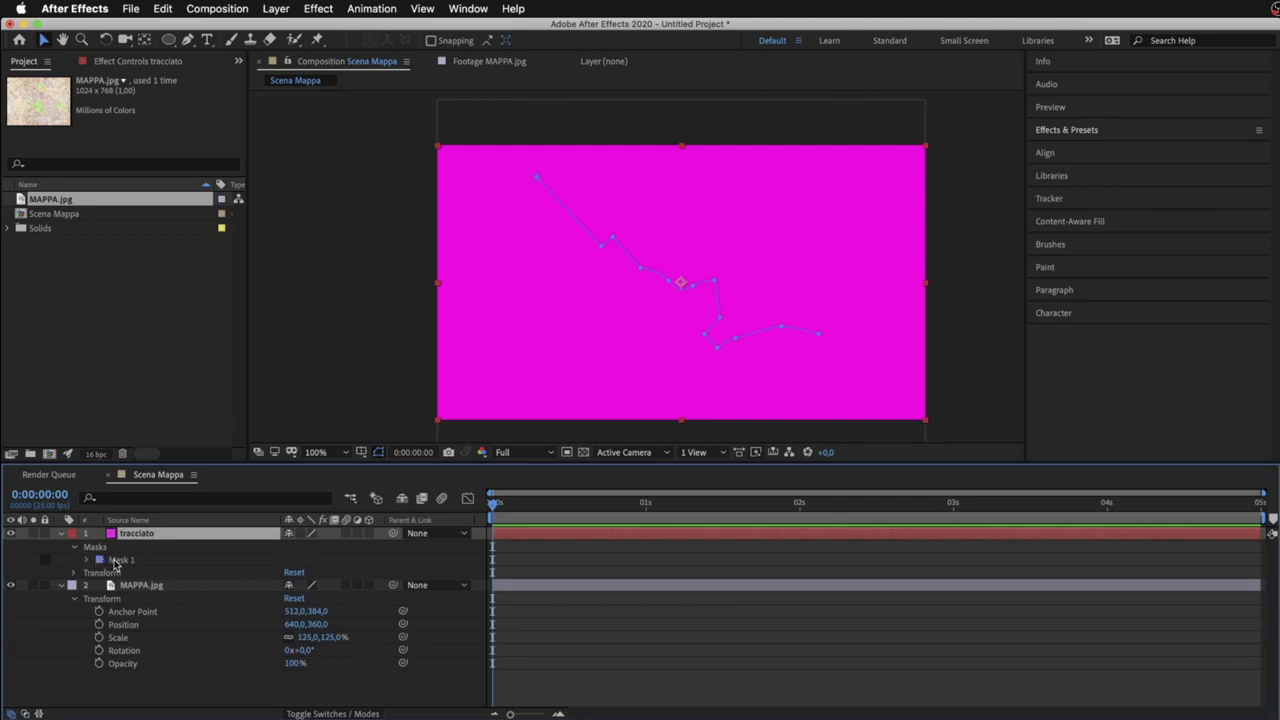
{"action": "left_click", "coordinate": [118, 560]}
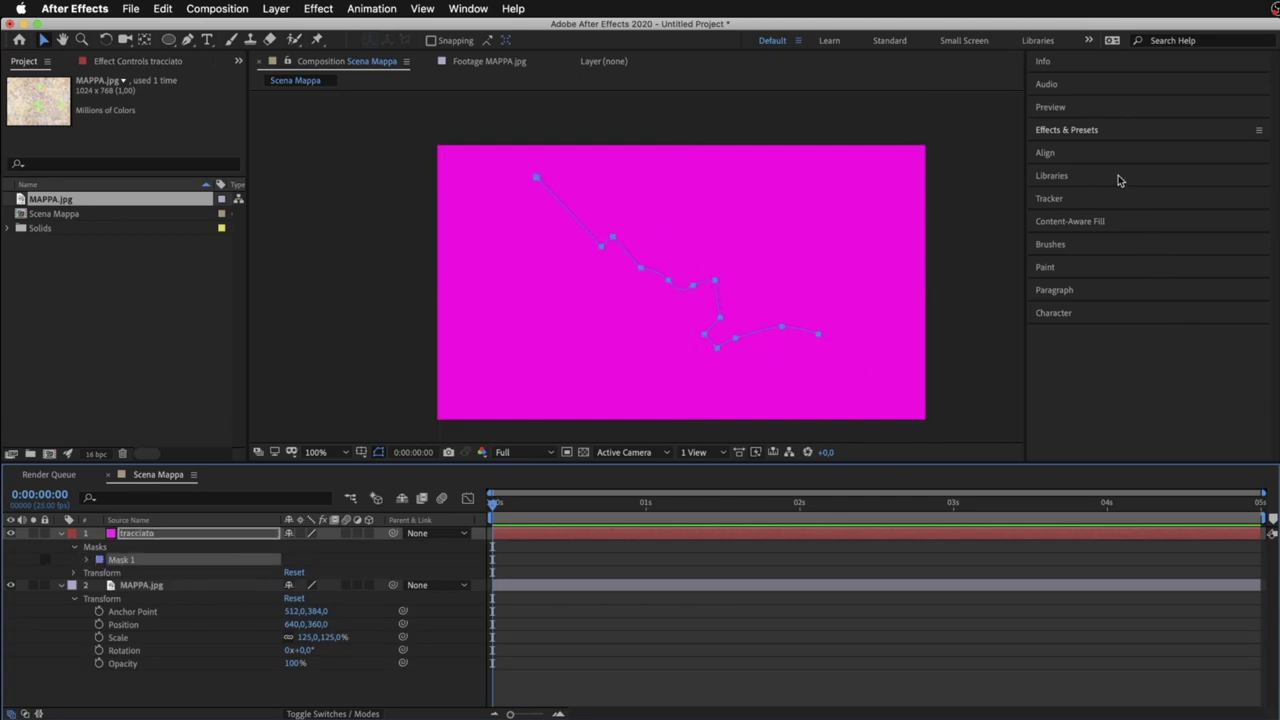
Search Effects & Presets for 'stroke' and pick the Stroke result
{"action": "left_click", "coordinate": [1108, 138]}
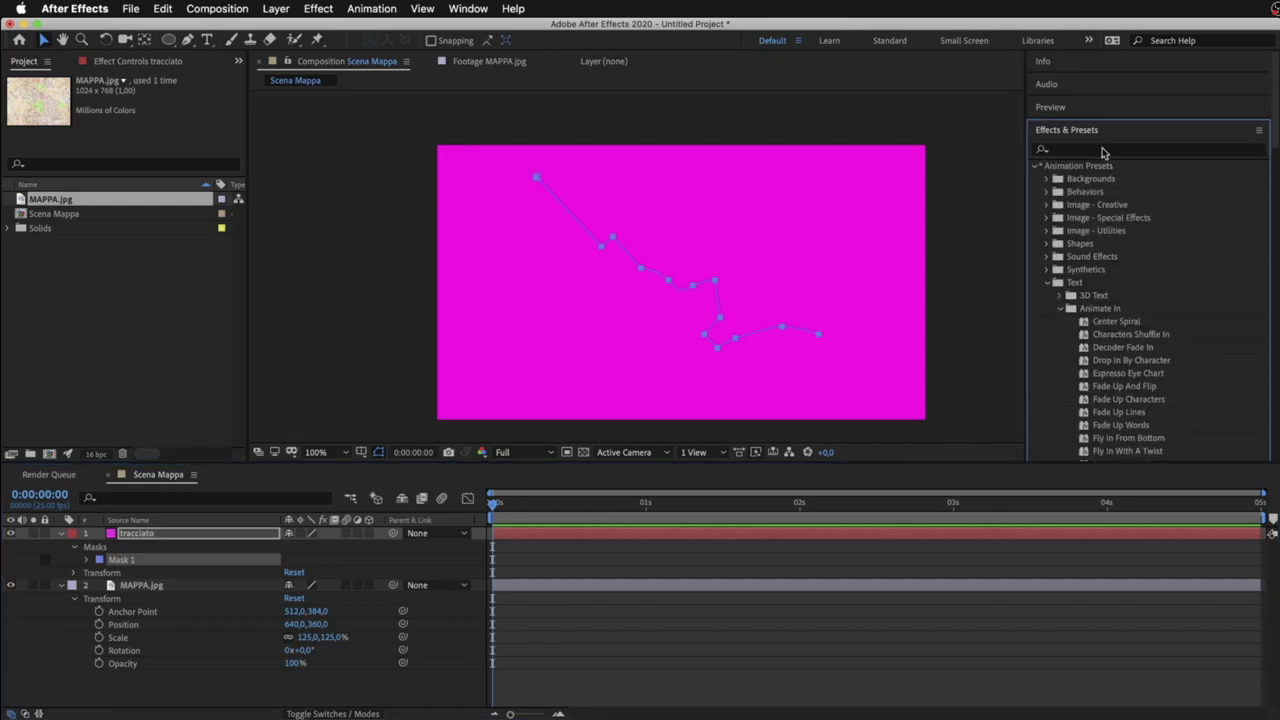
{"action": "left_click", "coordinate": [1069, 150]}
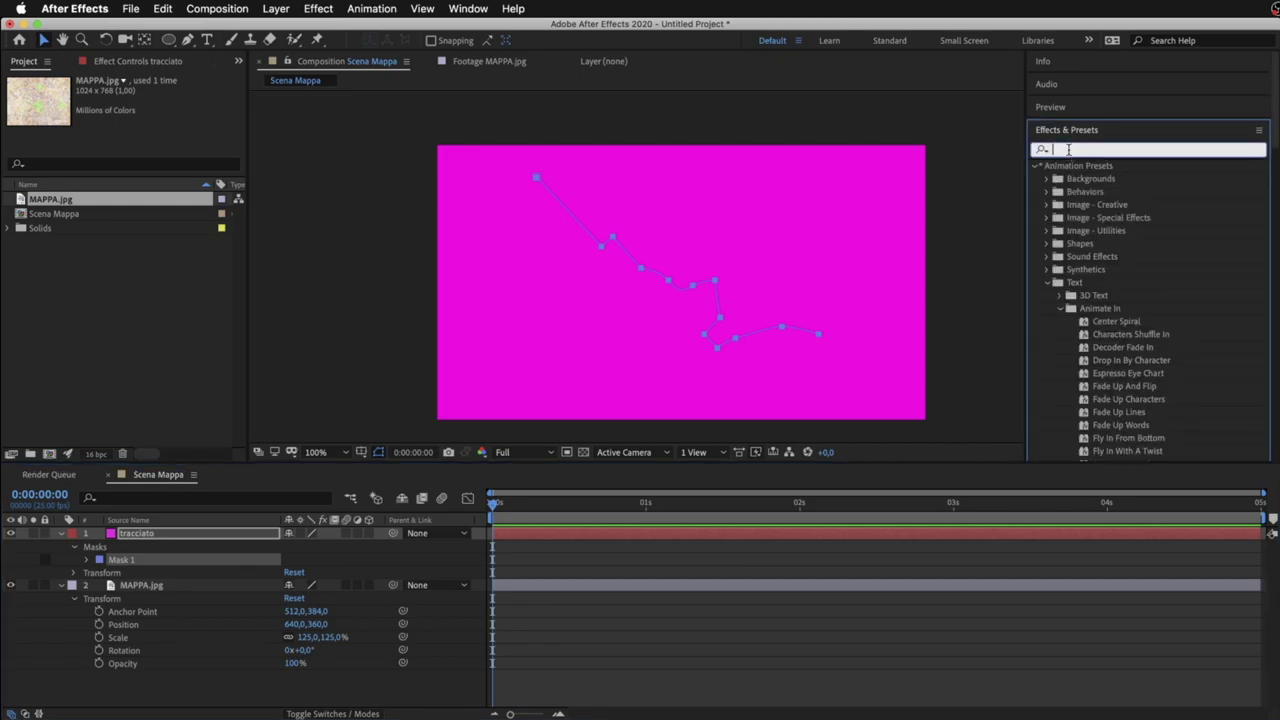
{"action": "type", "text": "stroke"}
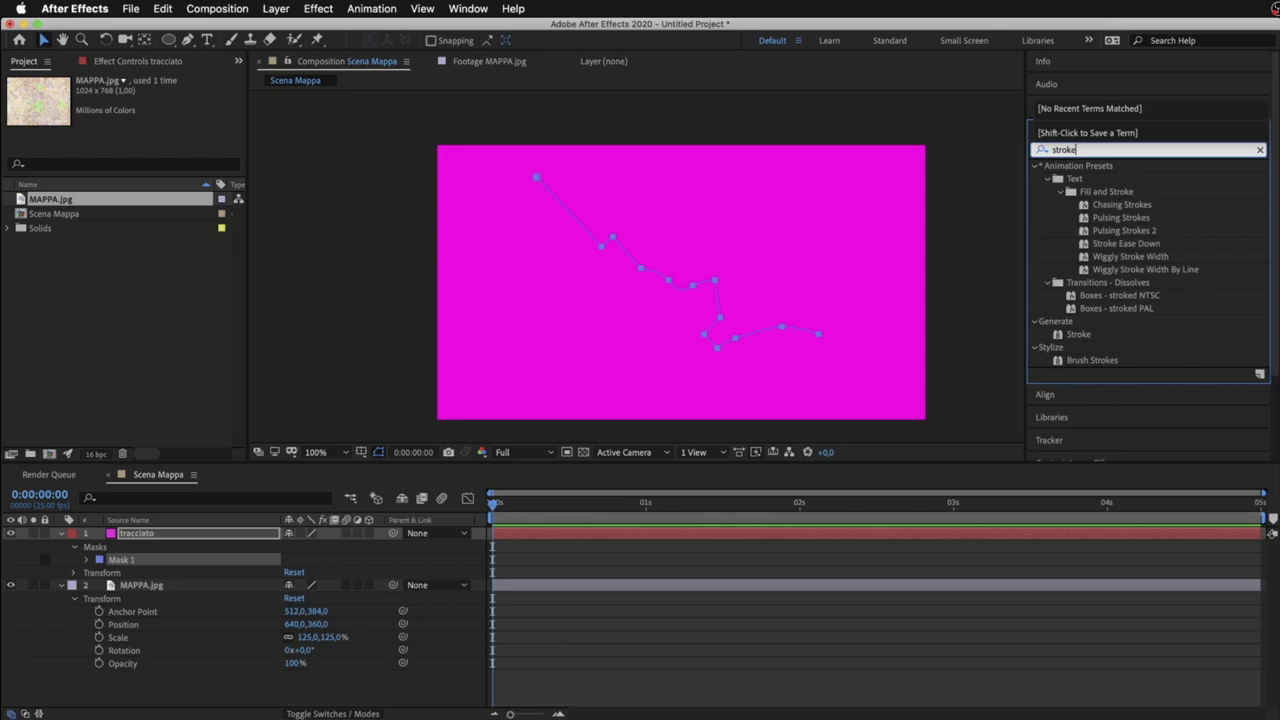
{"action": "left_click", "coordinate": [1070, 336]}
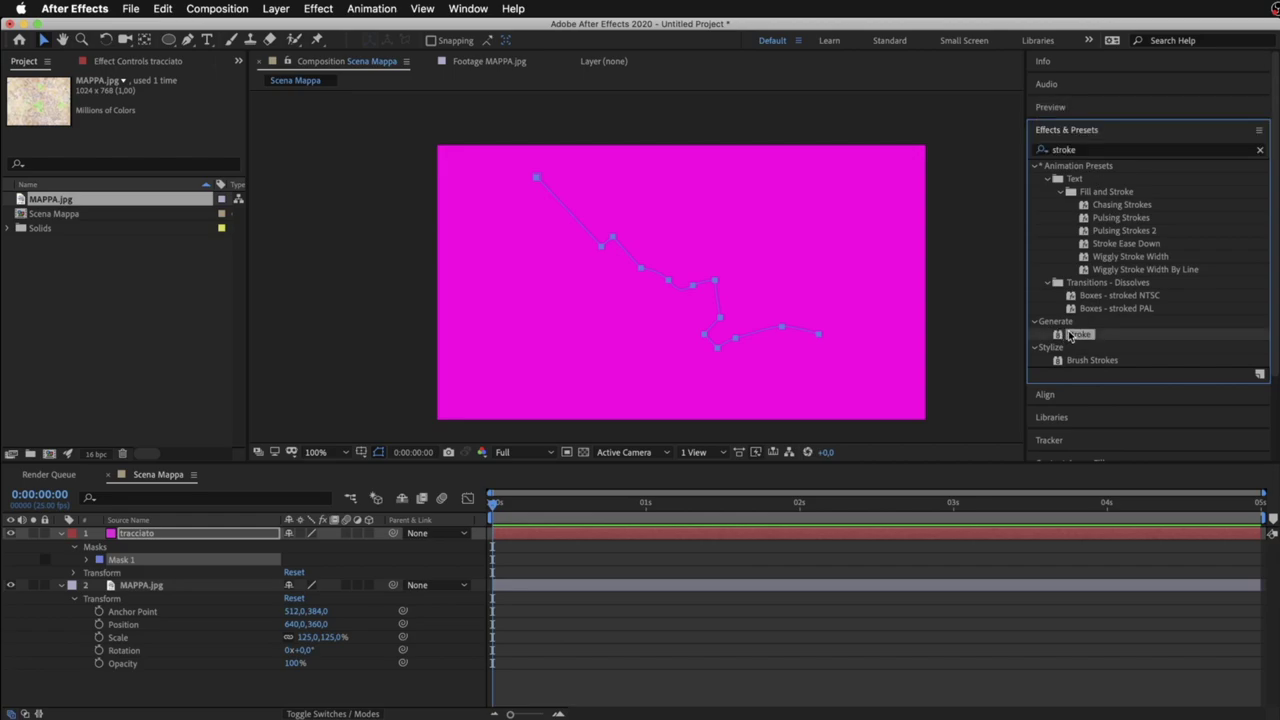
Select tracciato and bring up the Effect > Generate submenu
{"action": "left_click", "coordinate": [326, 10]}
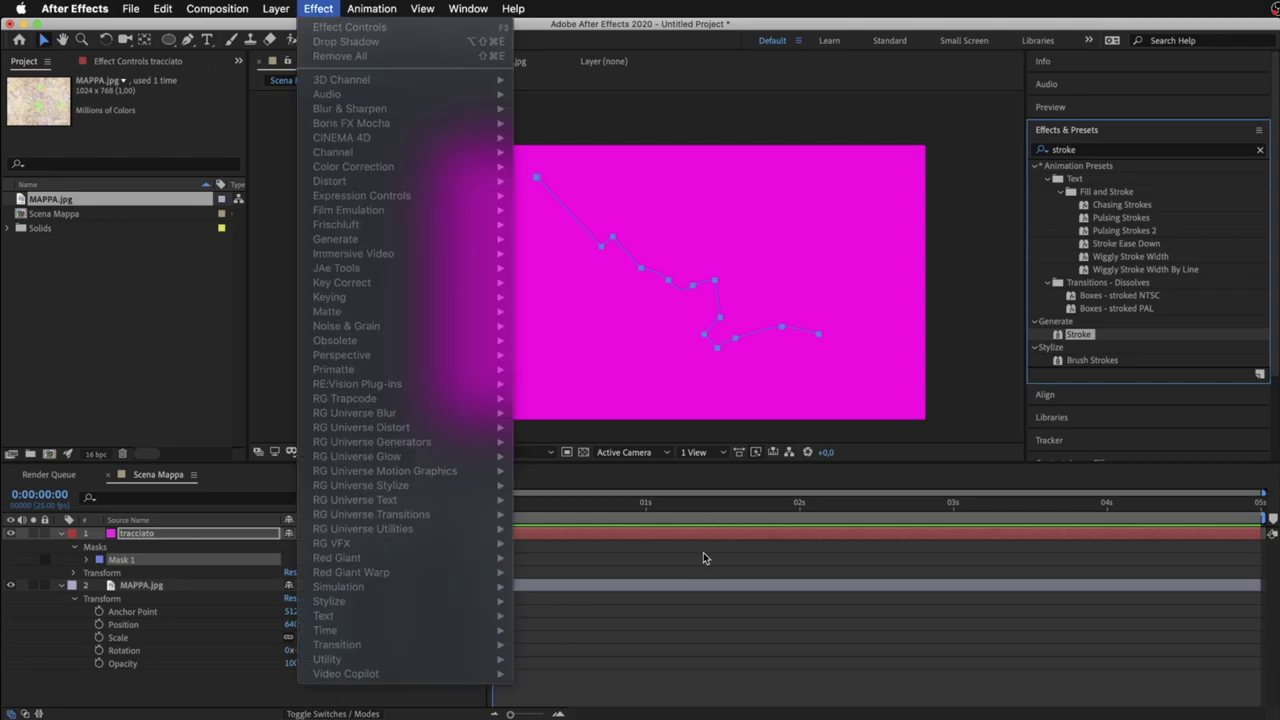
{"action": "left_click", "coordinate": [703, 558]}
{"action": "left_click", "coordinate": [662, 530]}
{"action": "left_click", "coordinate": [318, 10]}
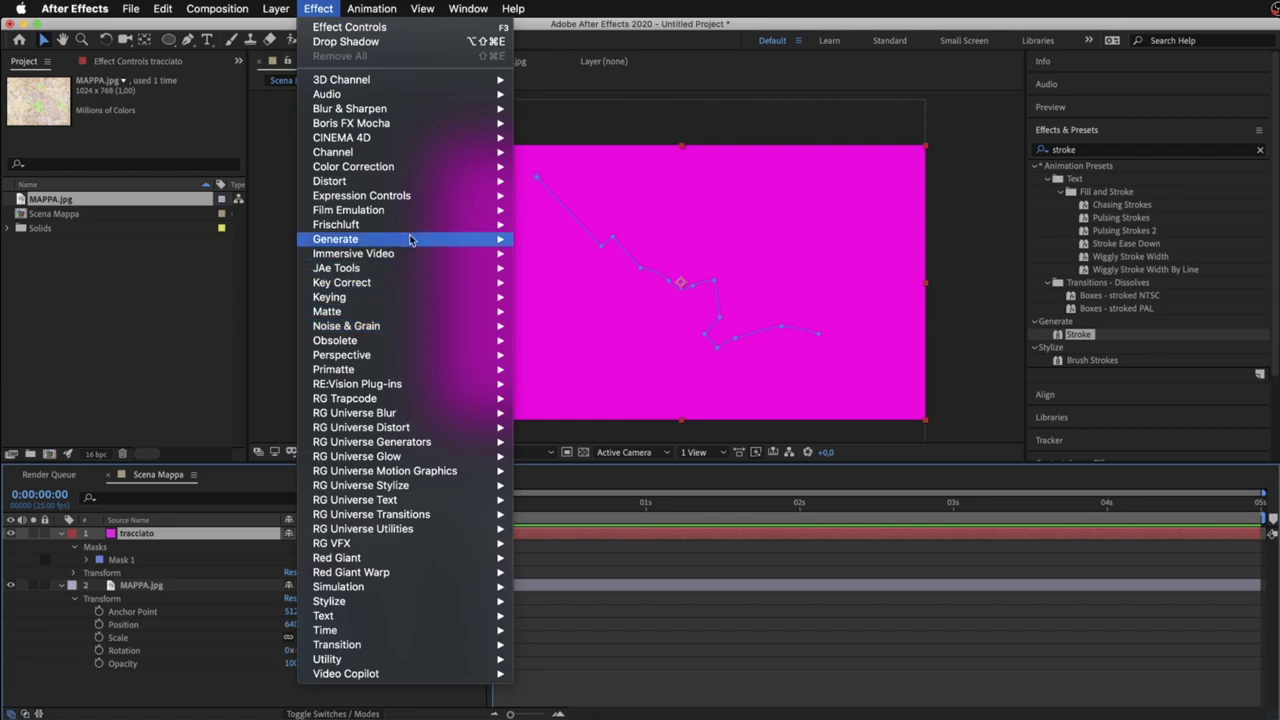
{"action": "mouse_move", "coordinate": [396, 371]}
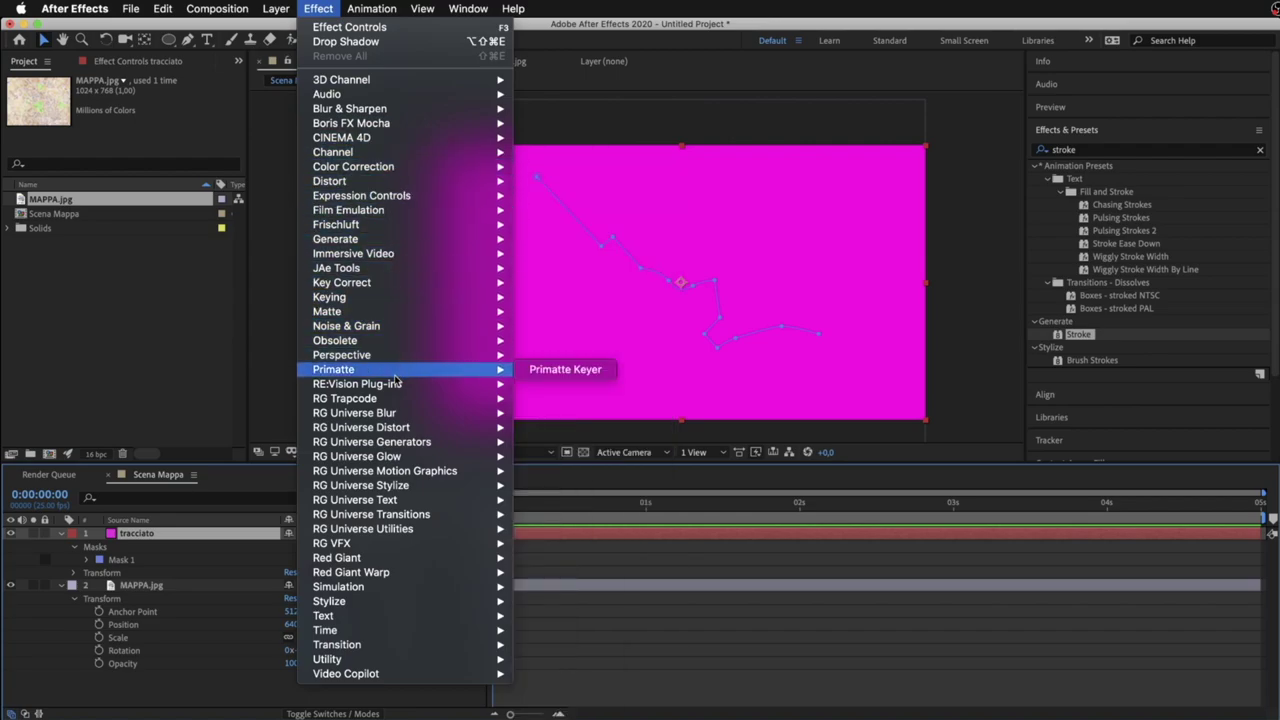
{"action": "mouse_move", "coordinate": [400, 244]}
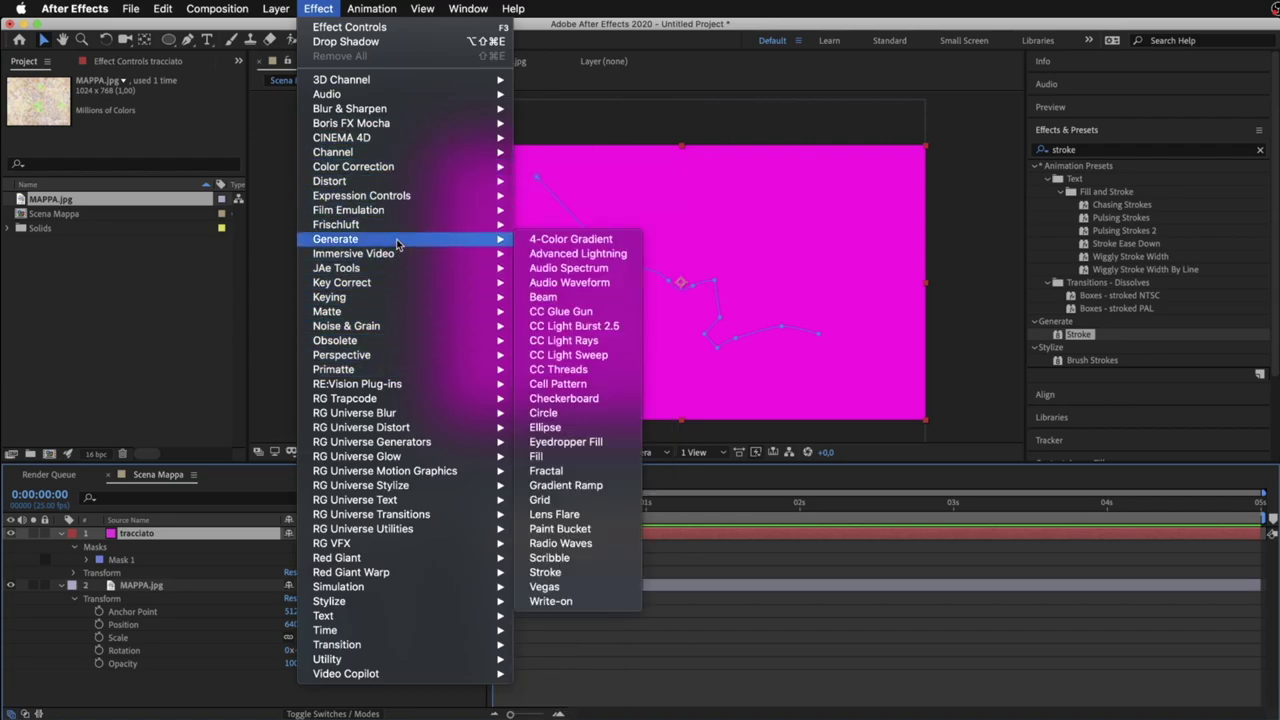
Apply Stroke to tracciato and set its Path to Mask 1
{"action": "left_click", "coordinate": [575, 575]}
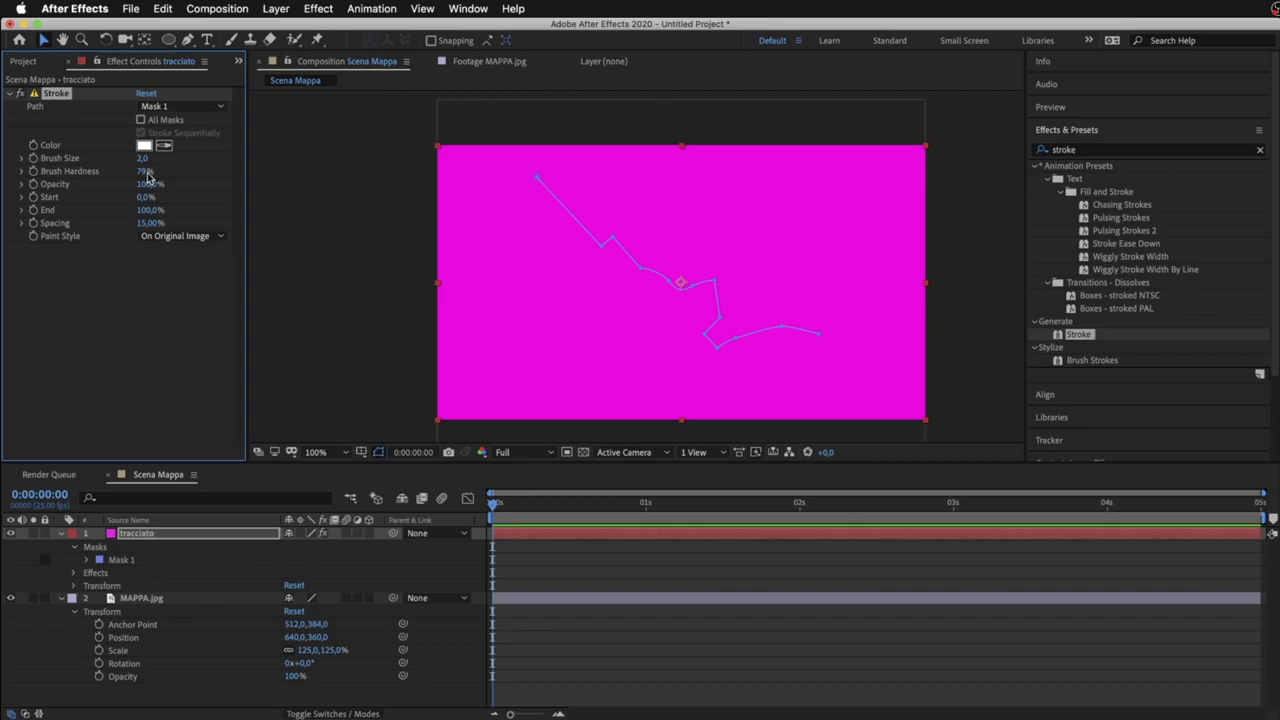
{"action": "left_click", "coordinate": [190, 106]}
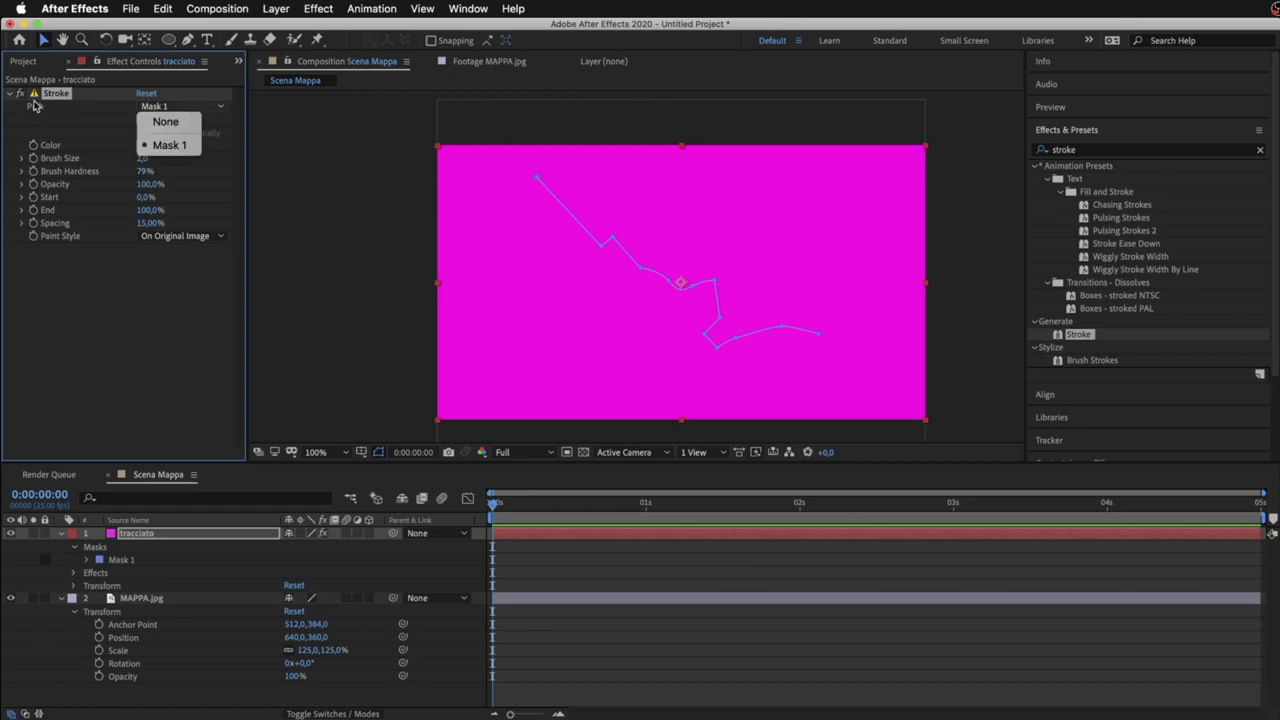
{"action": "left_click", "coordinate": [163, 147]}
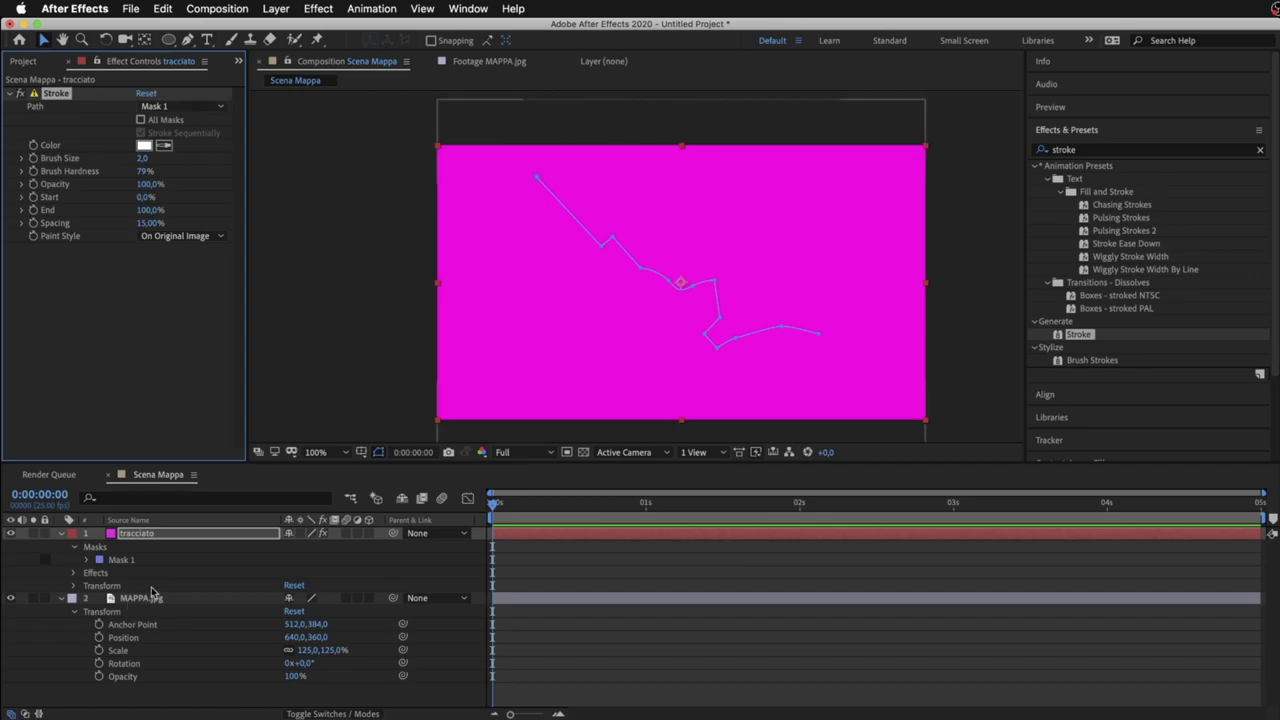
{"action": "left_click", "coordinate": [183, 108]}
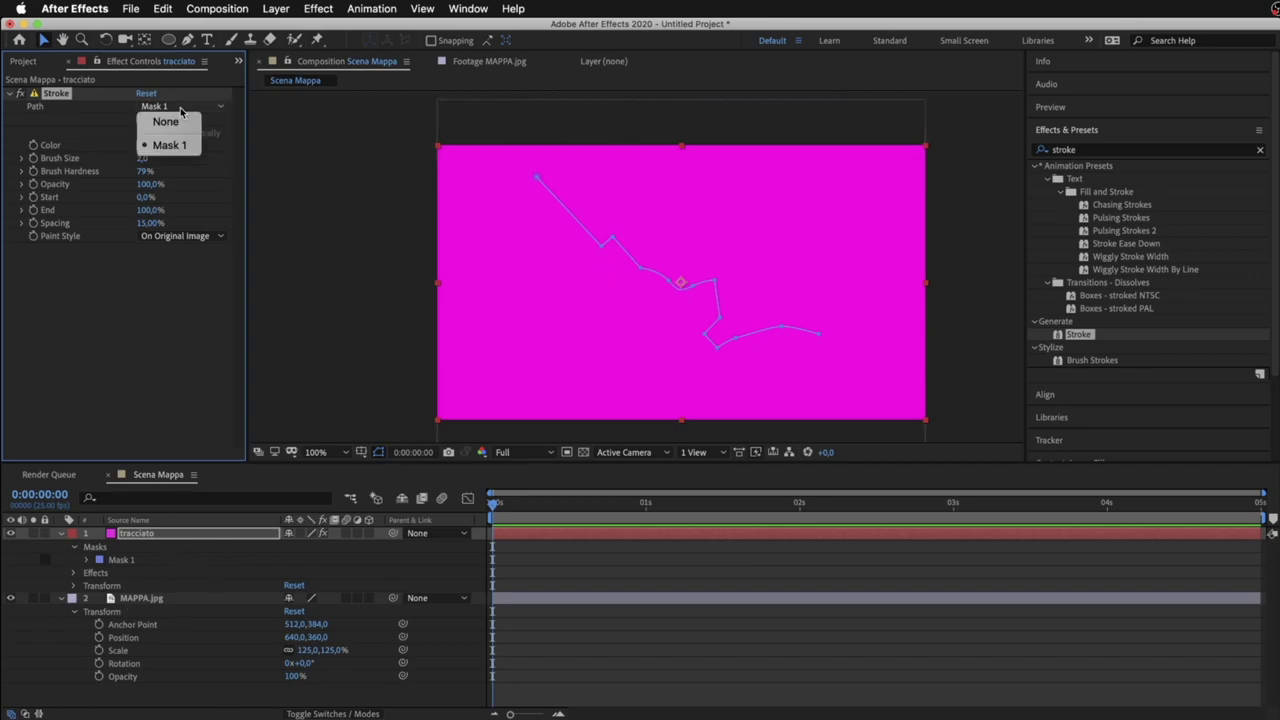
{"action": "left_click", "coordinate": [172, 146]}
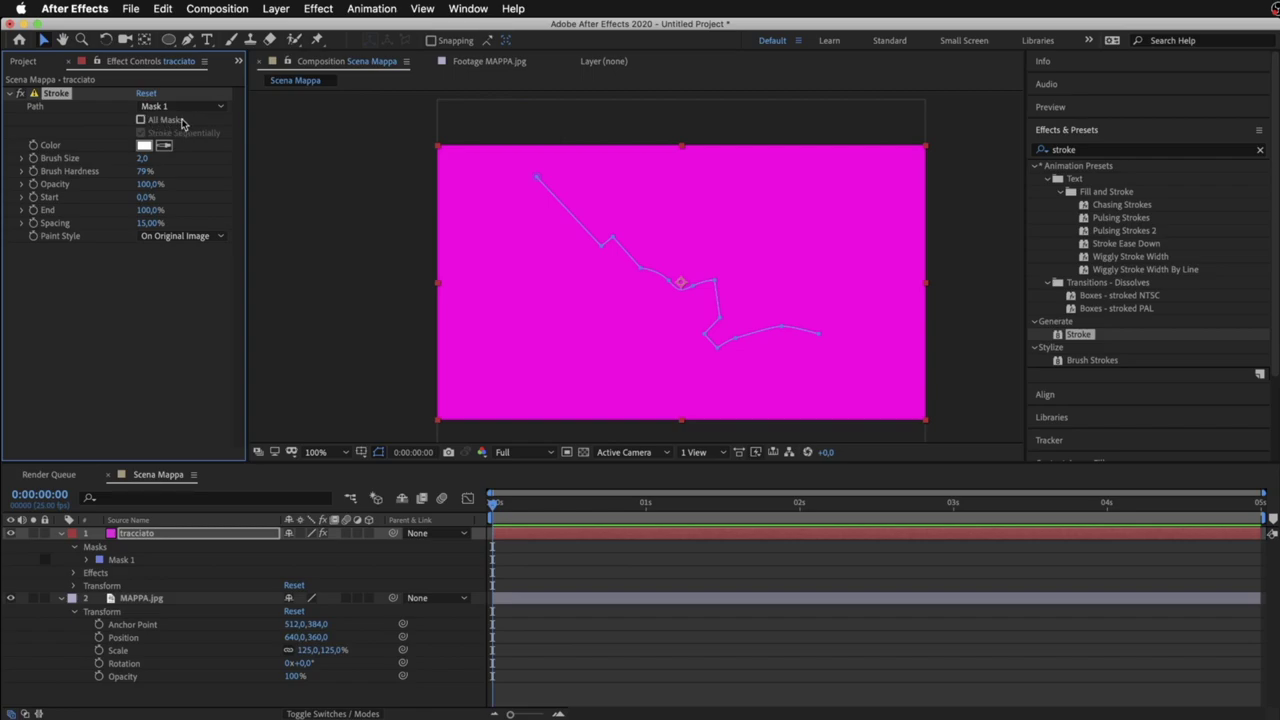
Set the Stroke's Brush Size to 5.0, Brush Hardness to 100% and Spacing to 0% for a continuous line
{"action": "scroll", "coordinate": [604, 270], "scroll_direction": "up", "scroll_amount": 2}
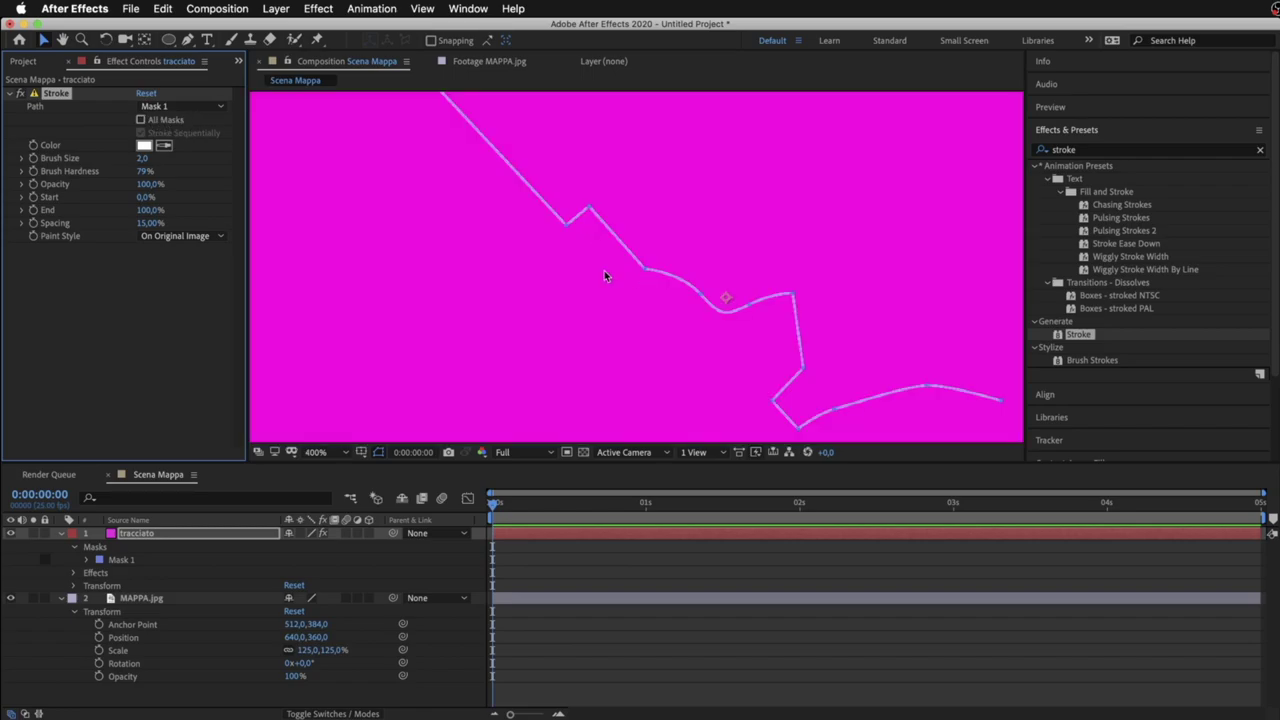
{"action": "scroll", "coordinate": [641, 239], "scroll_direction": "up", "scroll_amount": 2}
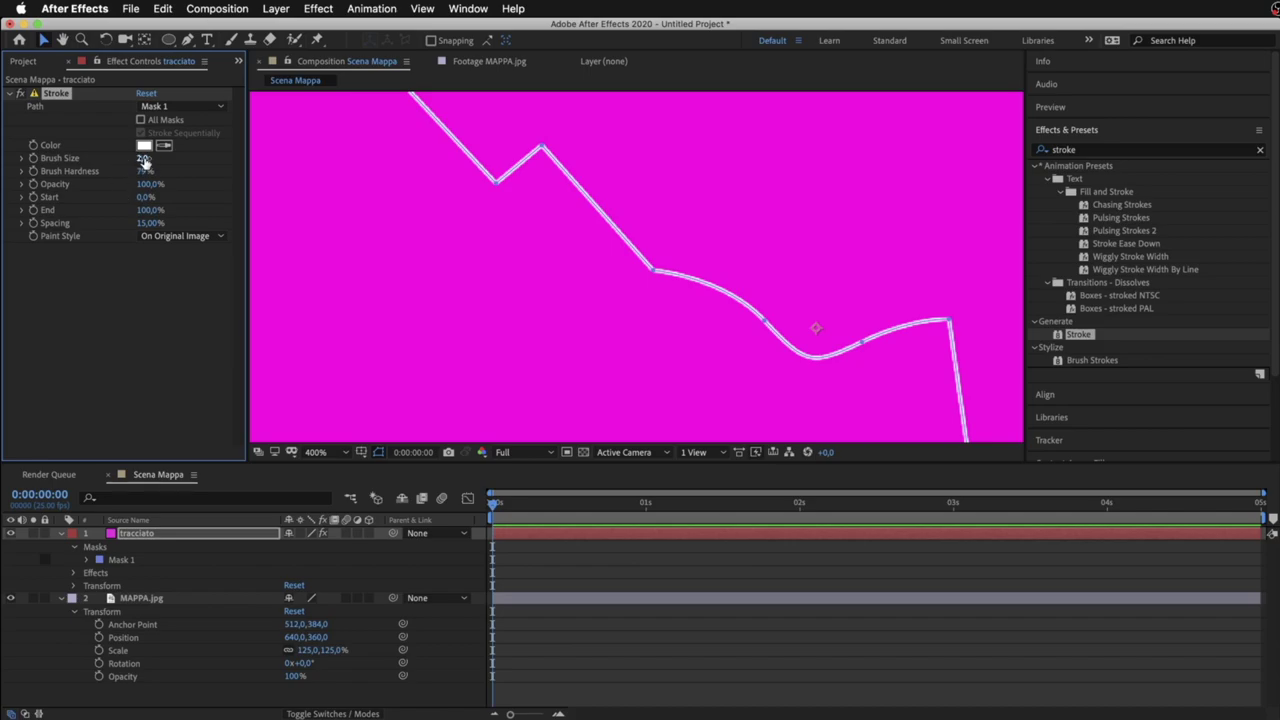
{"action": "left_click_drag", "start_coordinate": [144, 161], "coordinate": [170, 163]}
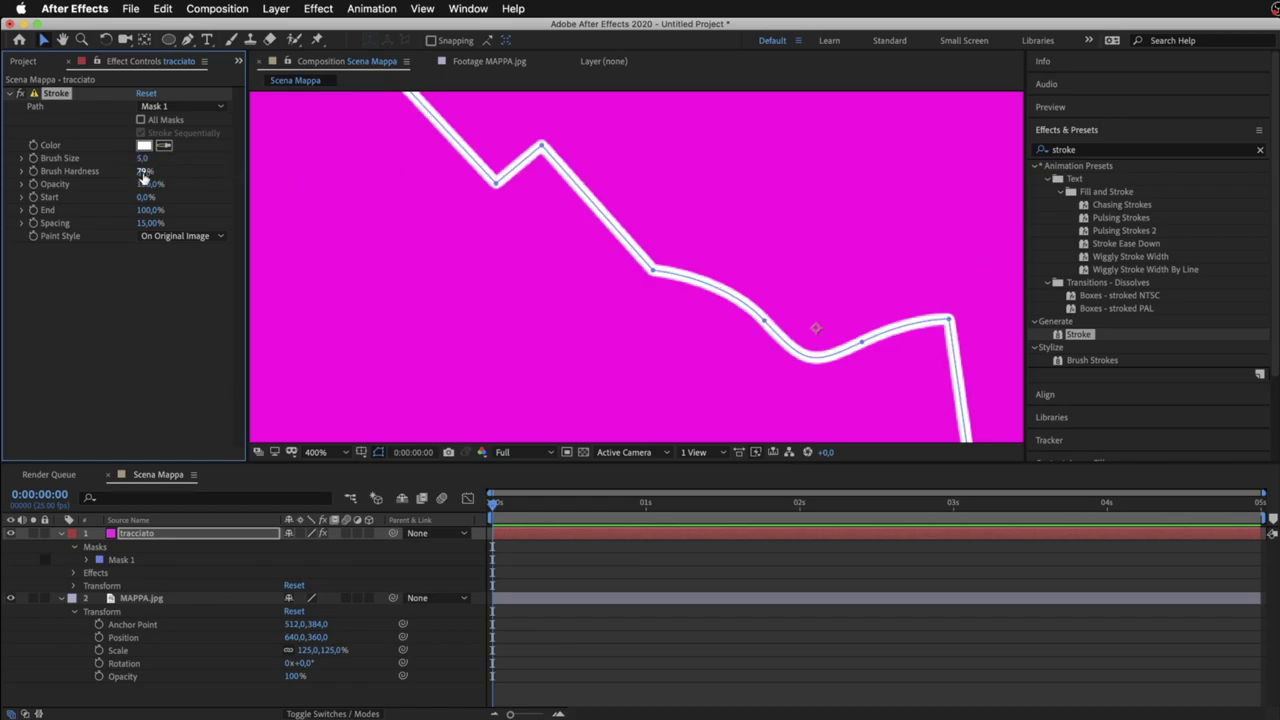
{"action": "left_click_drag", "start_coordinate": [143, 175], "coordinate": [567, 180]}
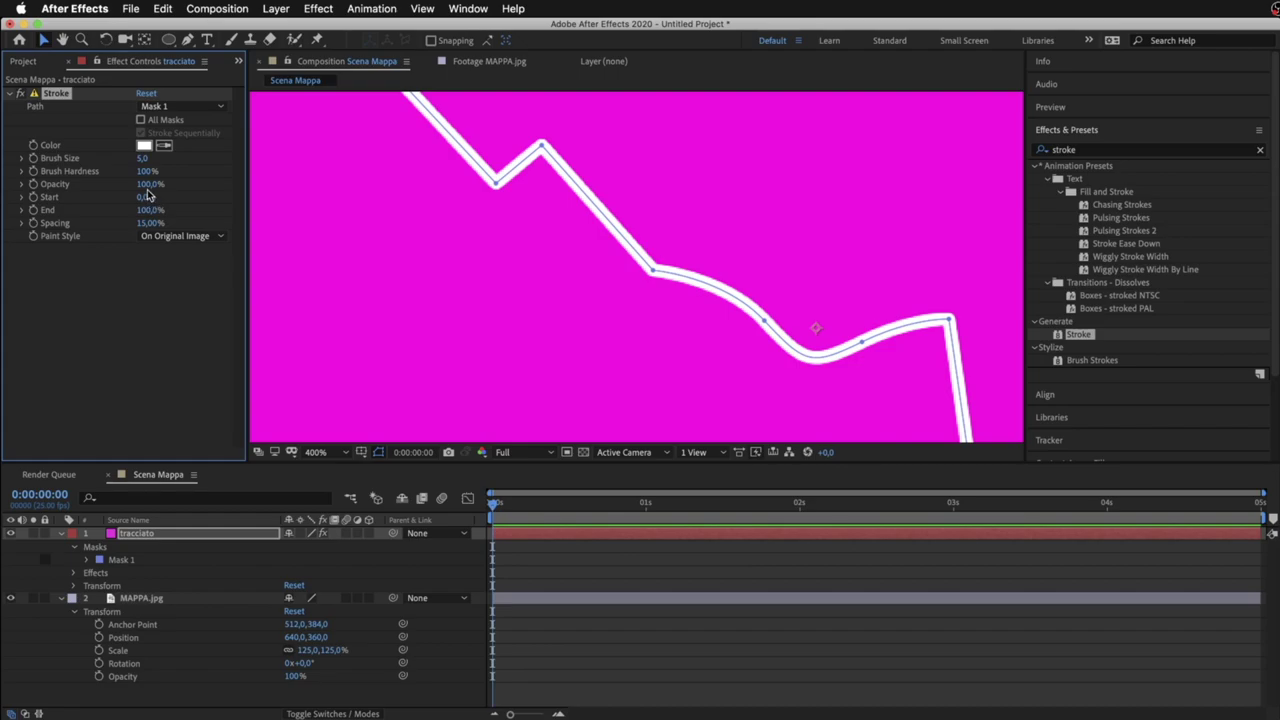
{"action": "left_click_drag", "start_coordinate": [148, 184], "coordinate": [382, 187]}
{"action": "left_click_drag", "start_coordinate": [148, 223], "coordinate": [66, 226]}
{"action": "mouse_move", "coordinate": [148, 223]}
{"action": "left_mouse_down"}
{"action": "mouse_move", "coordinate": [206, 216]}
{"action": "mouse_move", "coordinate": [137, 223]}
{"action": "mouse_move", "coordinate": [201, 218]}
{"action": "left_mouse_up"}
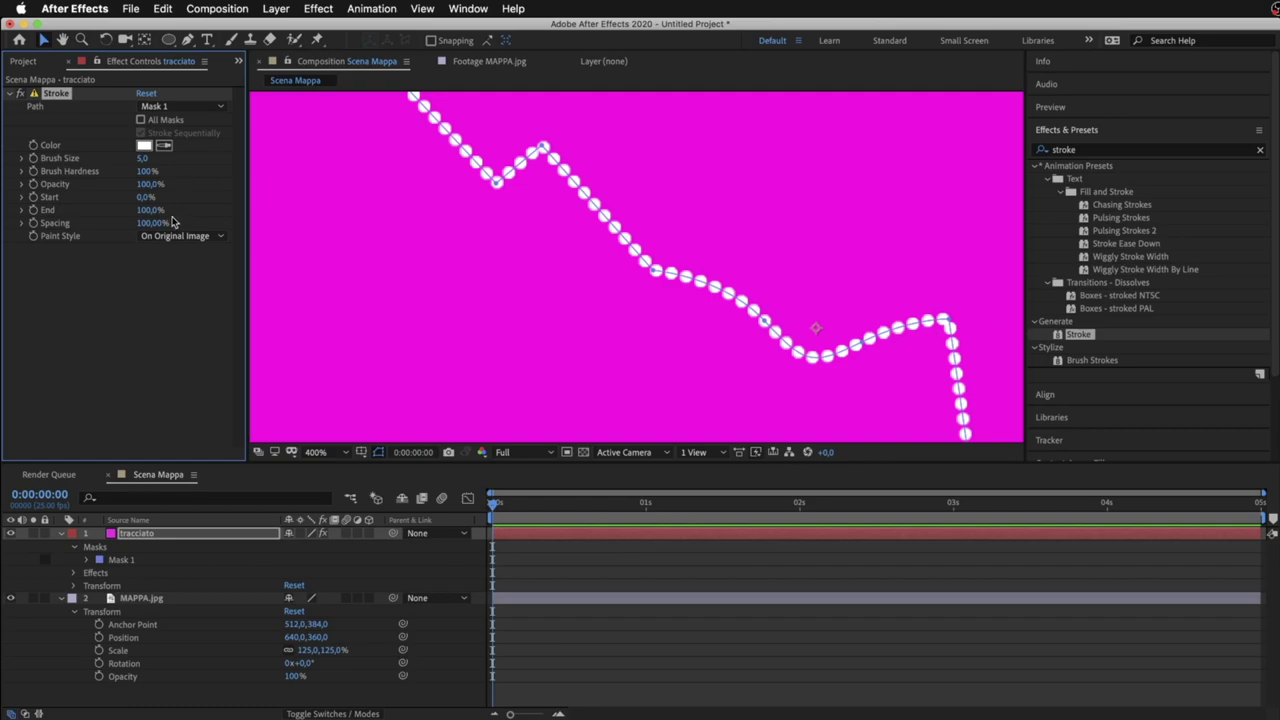
{"action": "mouse_move", "coordinate": [150, 223]}
{"action": "left_mouse_down"}
{"action": "mouse_move", "coordinate": [110, 223]}
{"action": "mouse_move", "coordinate": [145, 230]}
{"action": "left_mouse_up"}
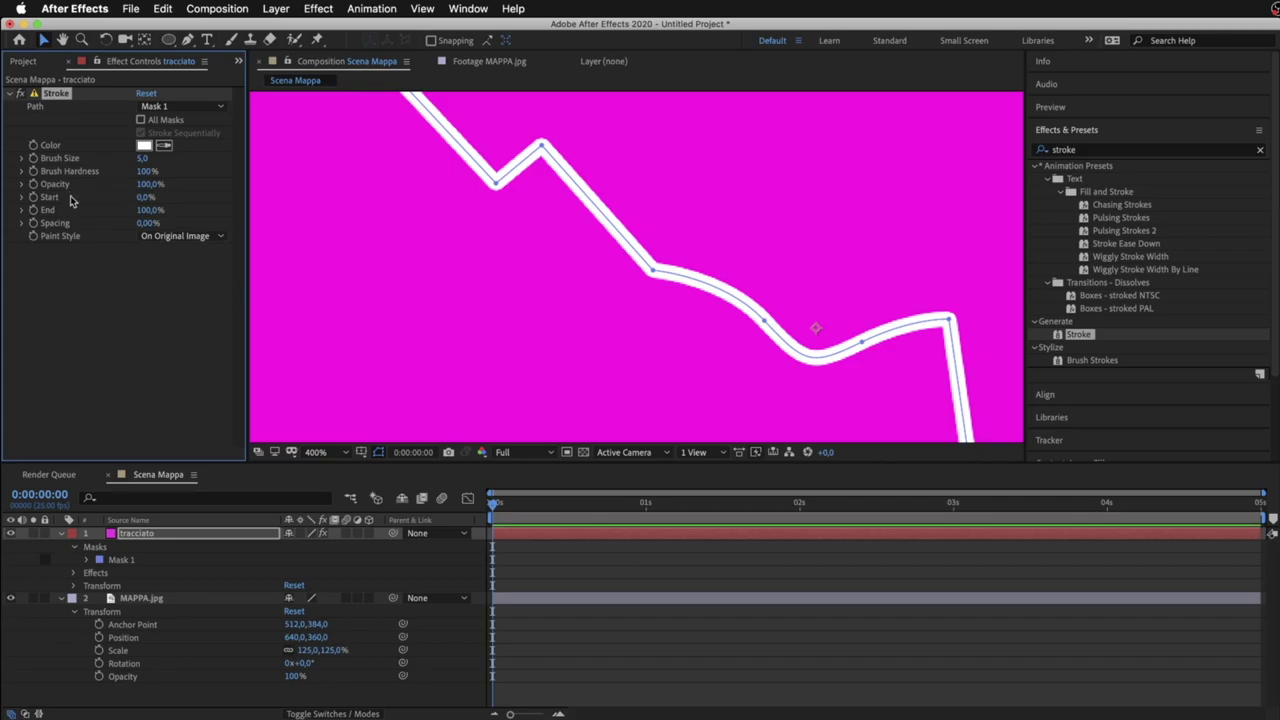
Try different Stroke Start and End values, then leave End at 0% at time zero to hide the route
{"action": "scroll", "coordinate": [371, 217], "scroll_direction": "down", "scroll_amount": 1}
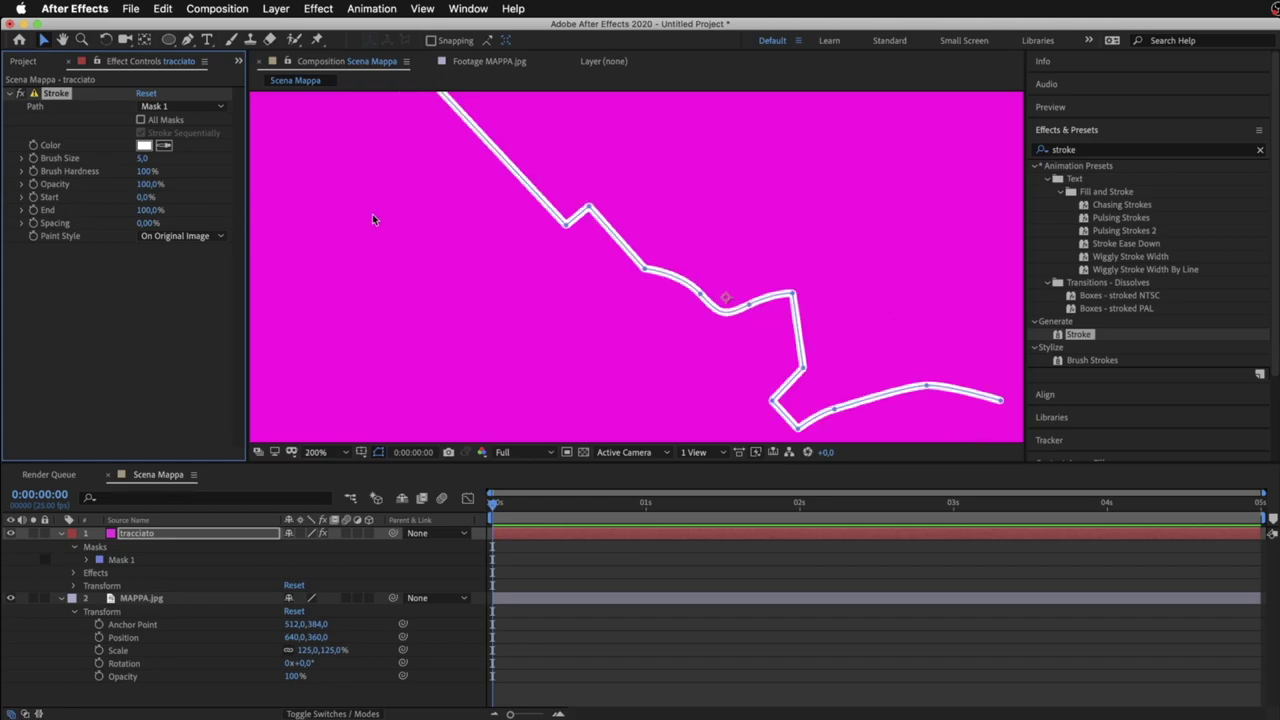
{"action": "scroll", "coordinate": [371, 217], "scroll_direction": "down", "scroll_amount": 1}
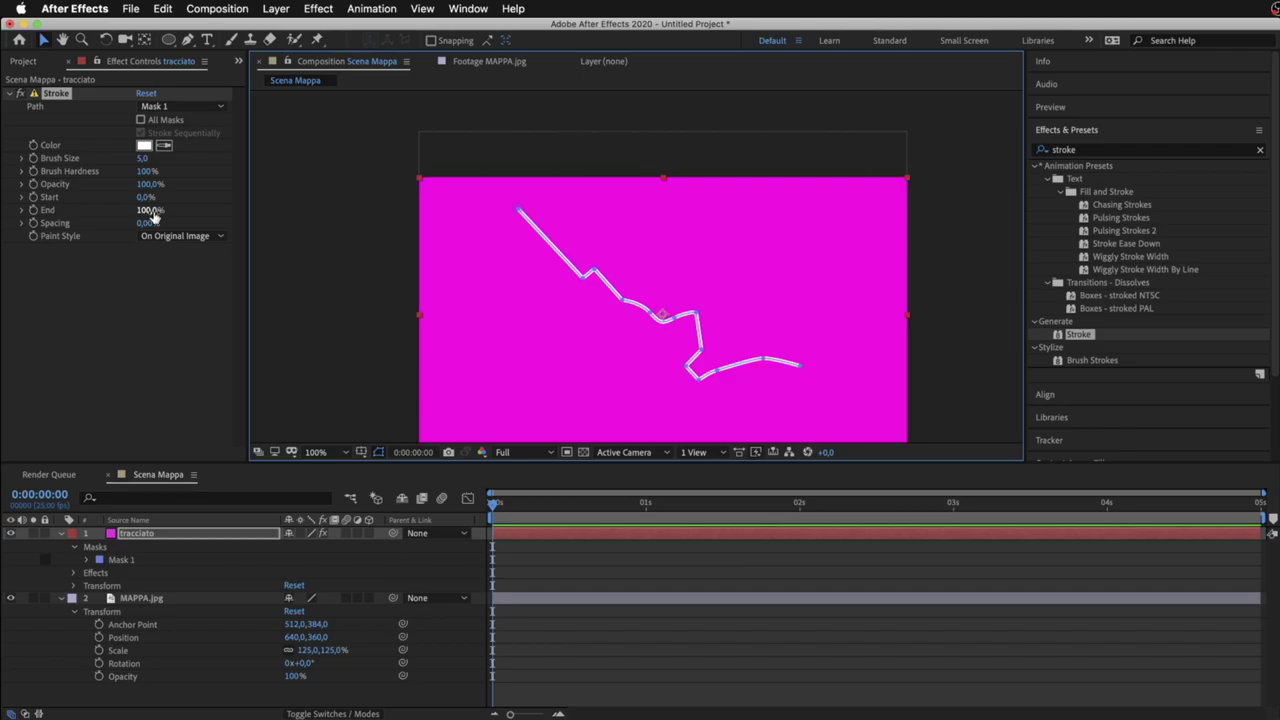
{"action": "mouse_move", "coordinate": [145, 197]}
{"action": "left_mouse_down"}
{"action": "mouse_move", "coordinate": [214, 193]}
{"action": "mouse_move", "coordinate": [89, 192]}
{"action": "left_mouse_up"}
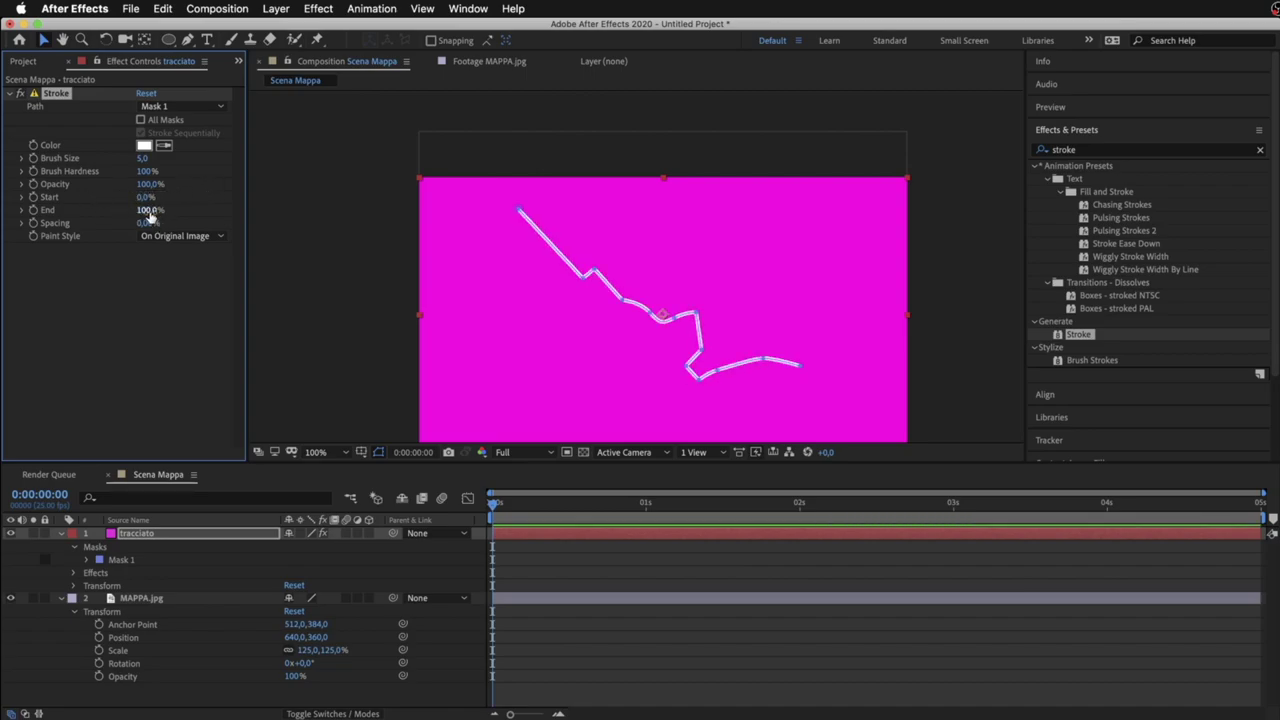
{"action": "mouse_move", "coordinate": [148, 214]}
{"action": "left_mouse_down"}
{"action": "mouse_move", "coordinate": [34, 201]}
{"action": "mouse_move", "coordinate": [143, 207]}
{"action": "mouse_move", "coordinate": [82, 204]}
{"action": "left_mouse_up"}
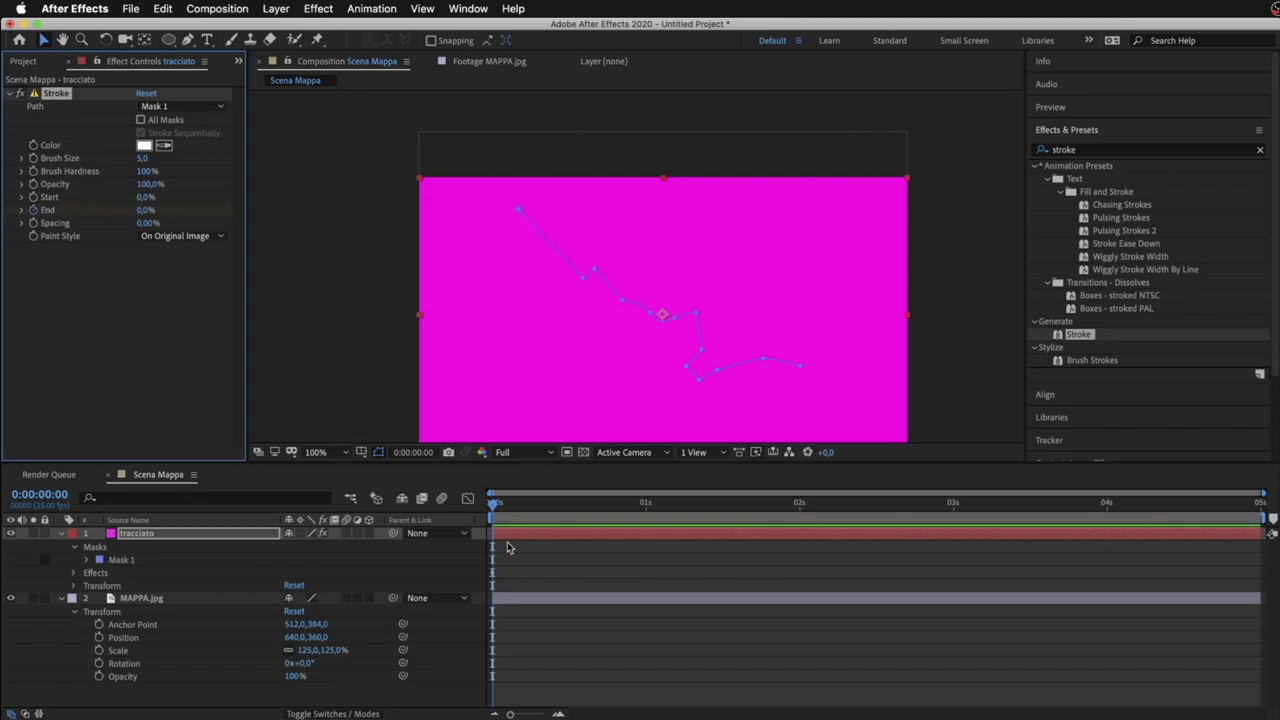
Set End to 100% at 0:00:04:24, then preview the route drawing on
{"action": "left_click_drag", "start_coordinate": [493, 530], "coordinate": [1256, 535]}
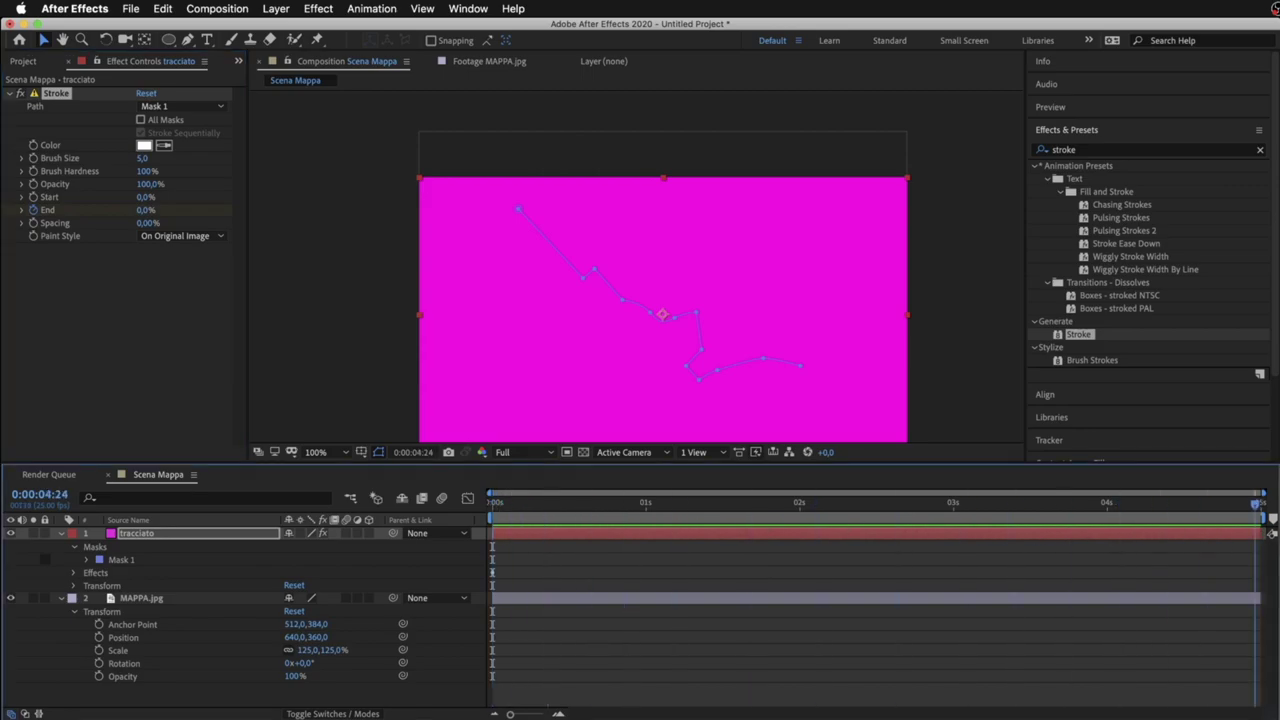
{"action": "left_click_drag", "start_coordinate": [145, 210], "coordinate": [228, 208]}
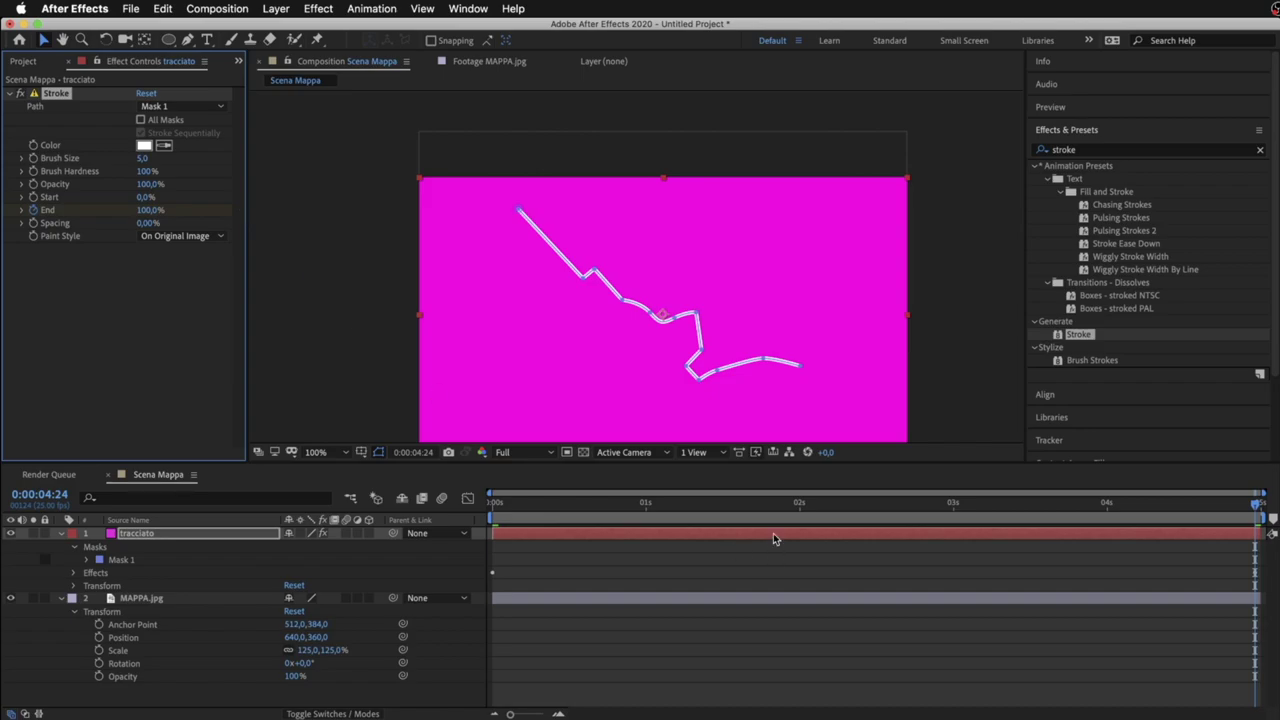
{"action": "key", "text": "space"}
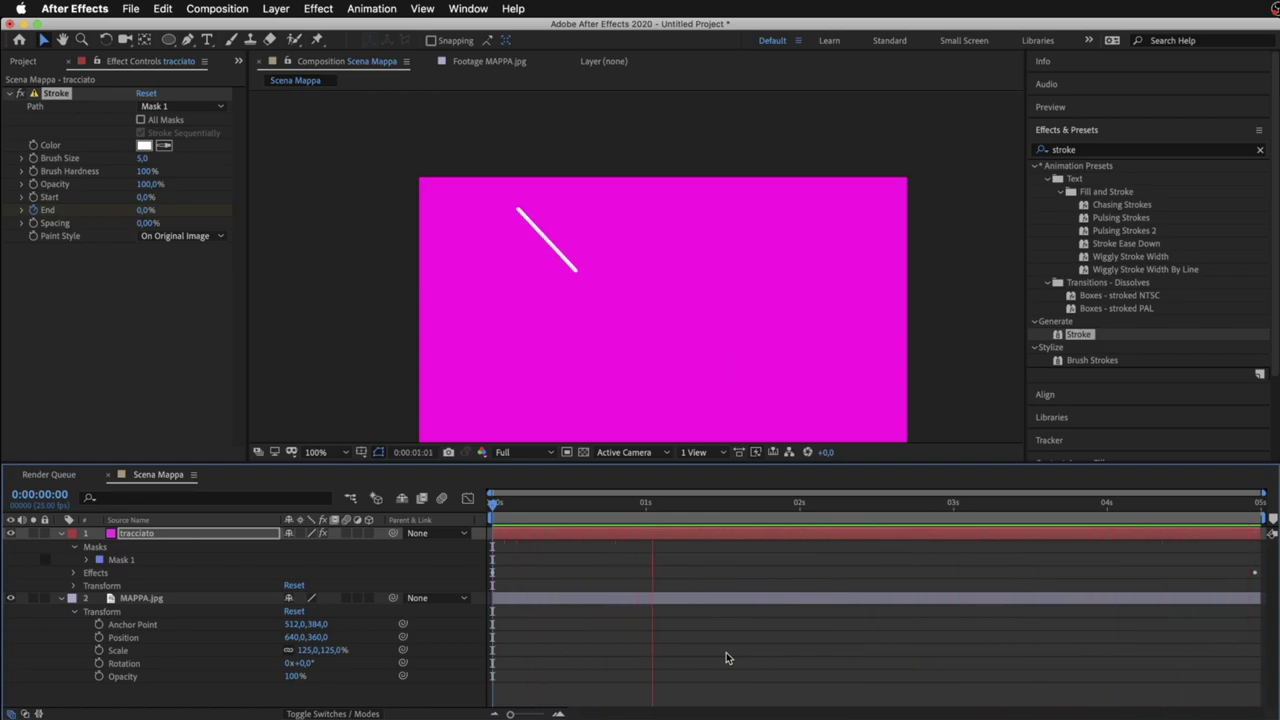
{"action": "mouse_move", "coordinate": [641, 509]}
{"action": "left_mouse_down"}
{"action": "mouse_move", "coordinate": [1020, 544]}
{"action": "mouse_move", "coordinate": [1256, 540]}
{"action": "left_mouse_up"}
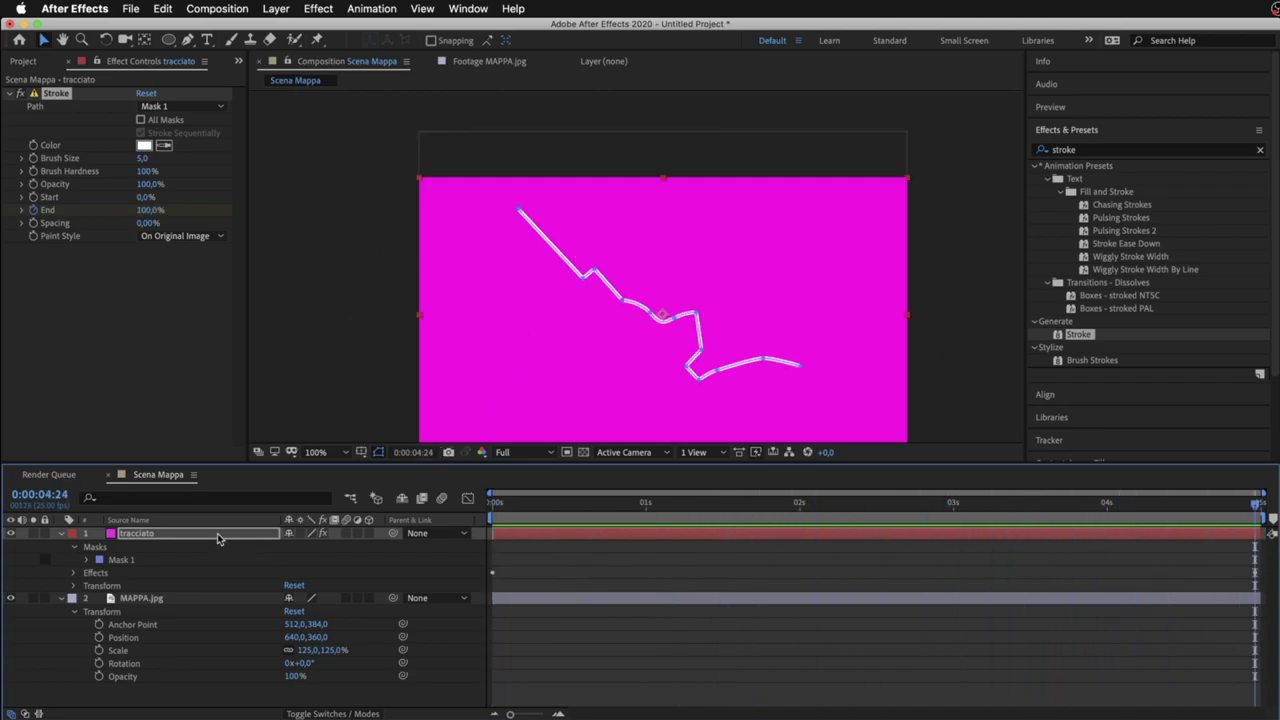
Set the Stroke's Paint Style to On Transparent so the city map shows
{"action": "left_click", "coordinate": [217, 533]}
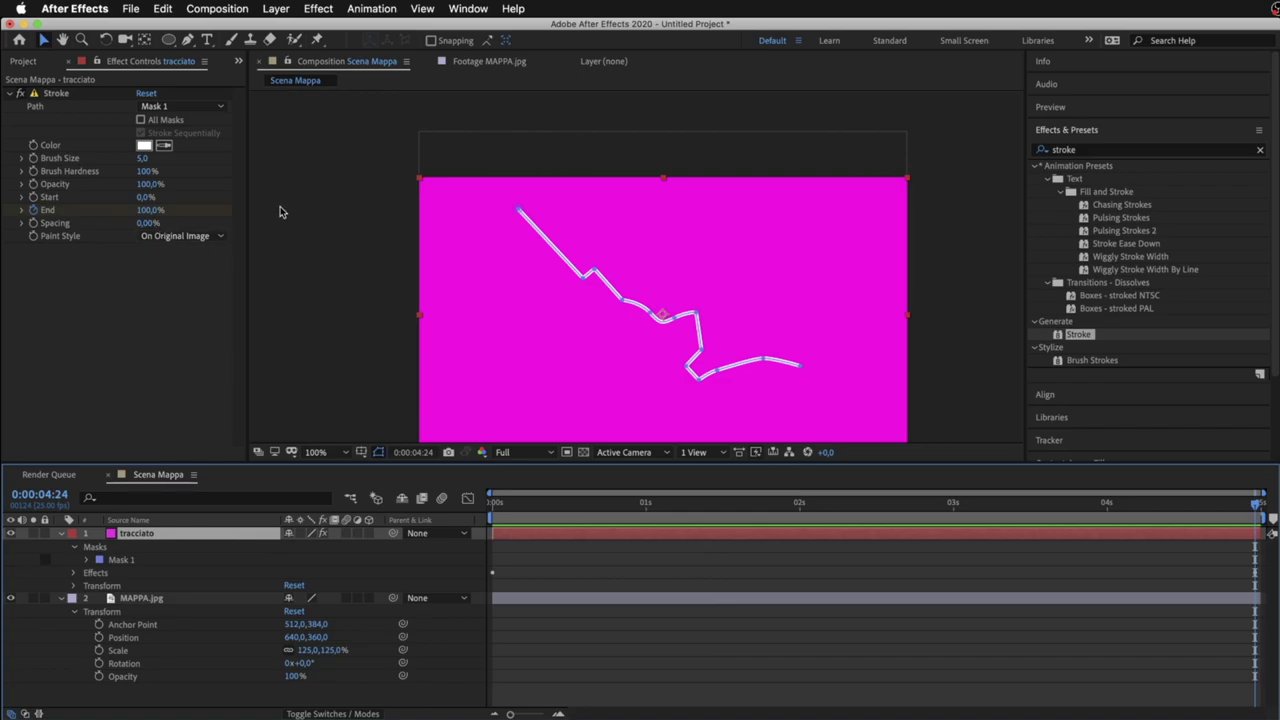
{"action": "left_click", "coordinate": [210, 238]}
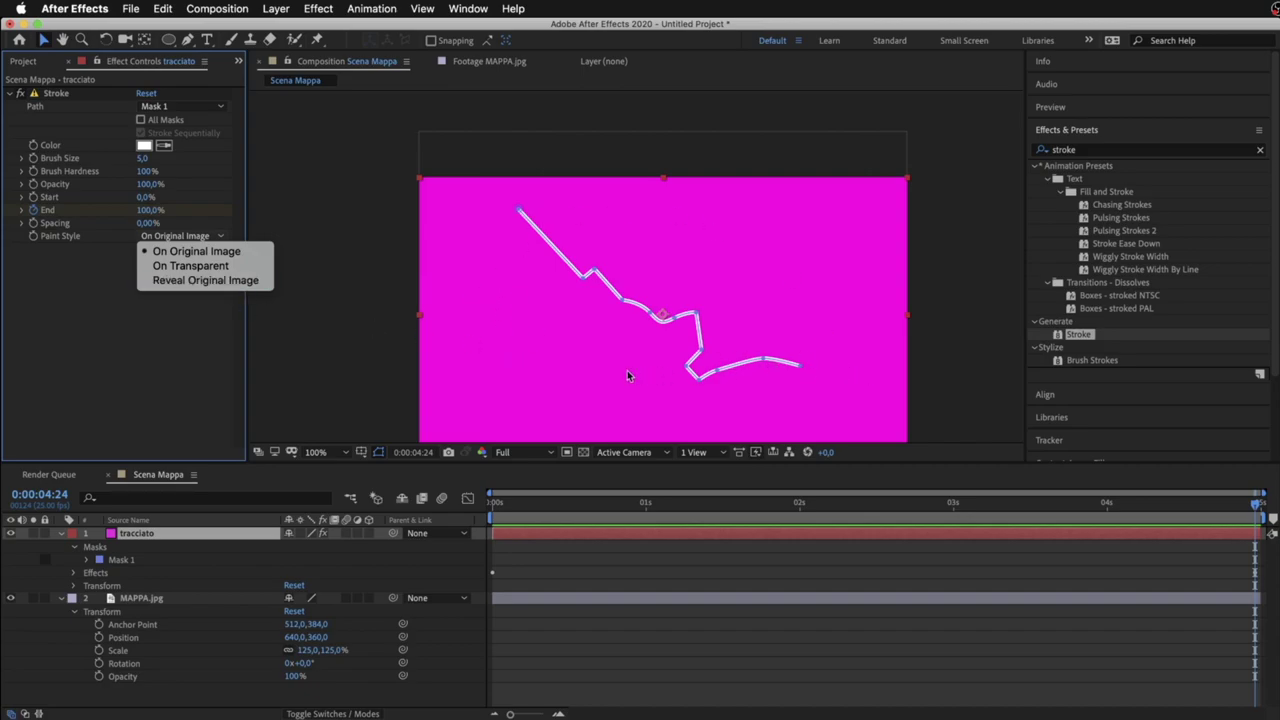
{"action": "left_click", "coordinate": [247, 266]}
{"action": "left_click", "coordinate": [639, 570]}
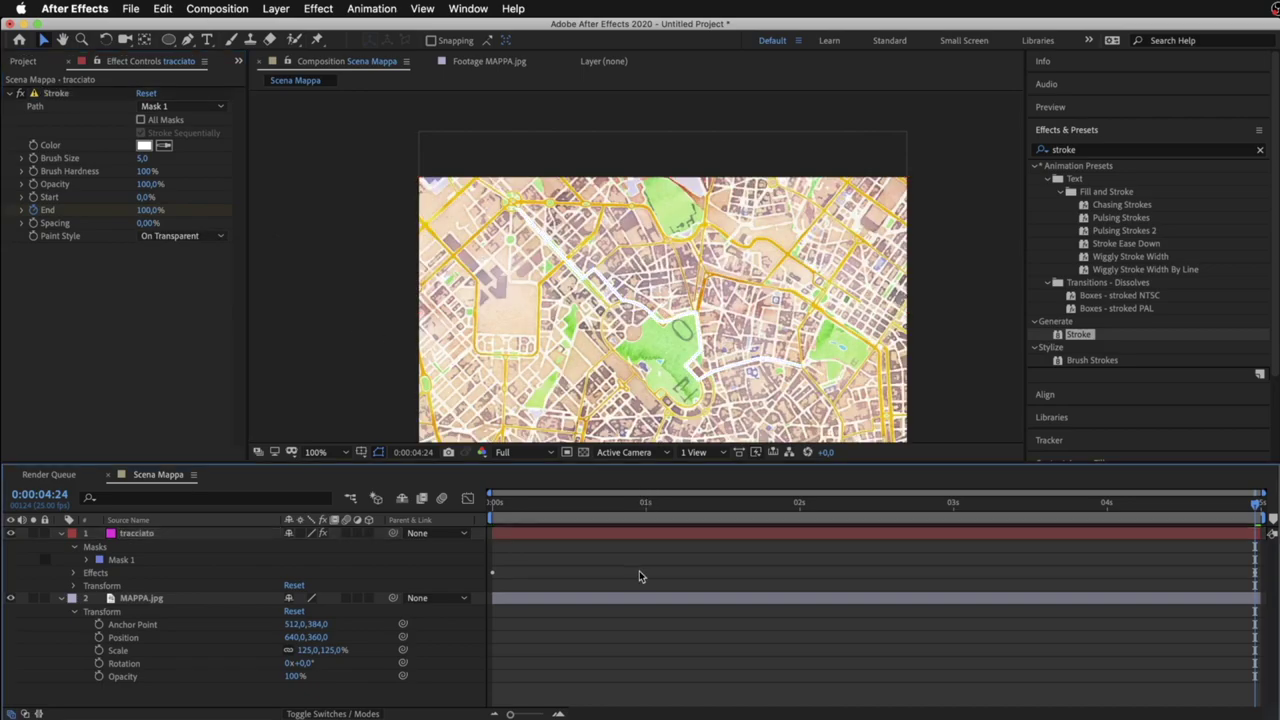
Make the stroke colour black and preview the animation
{"action": "left_click", "coordinate": [144, 146]}
{"action": "left_click_drag", "start_coordinate": [838, 443], "coordinate": [891, 606]}
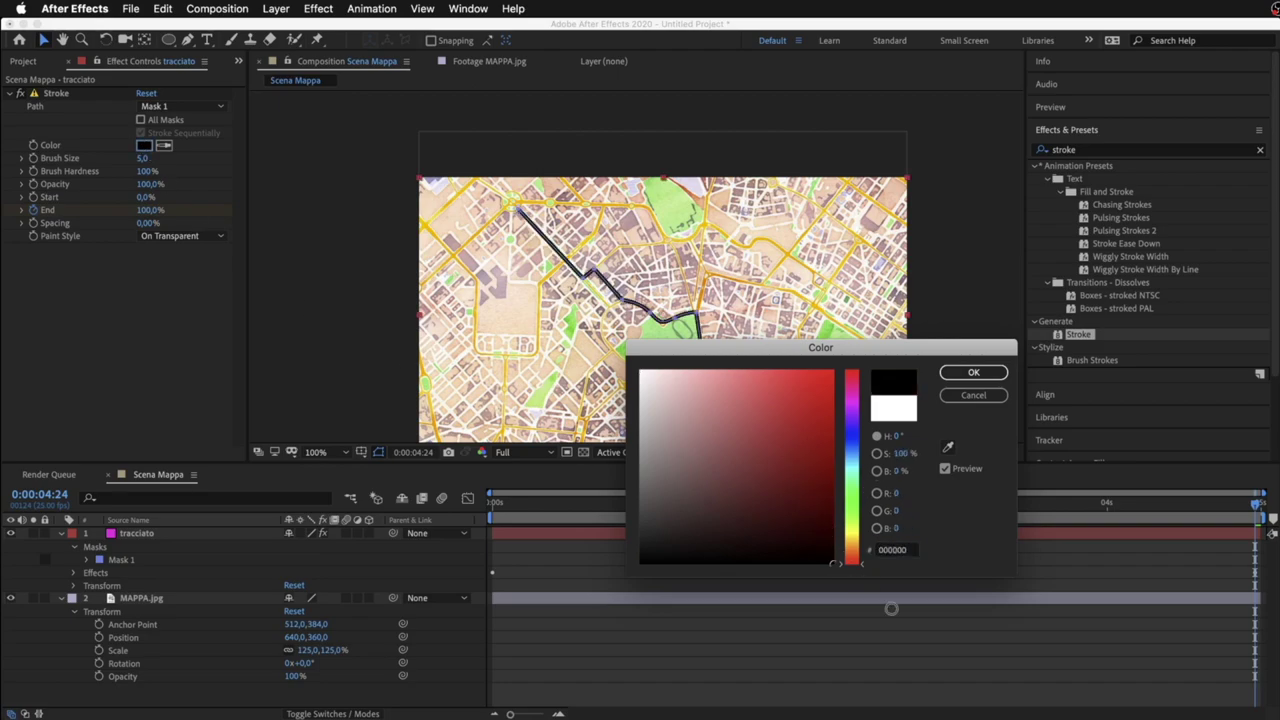
{"action": "left_click", "coordinate": [973, 372]}
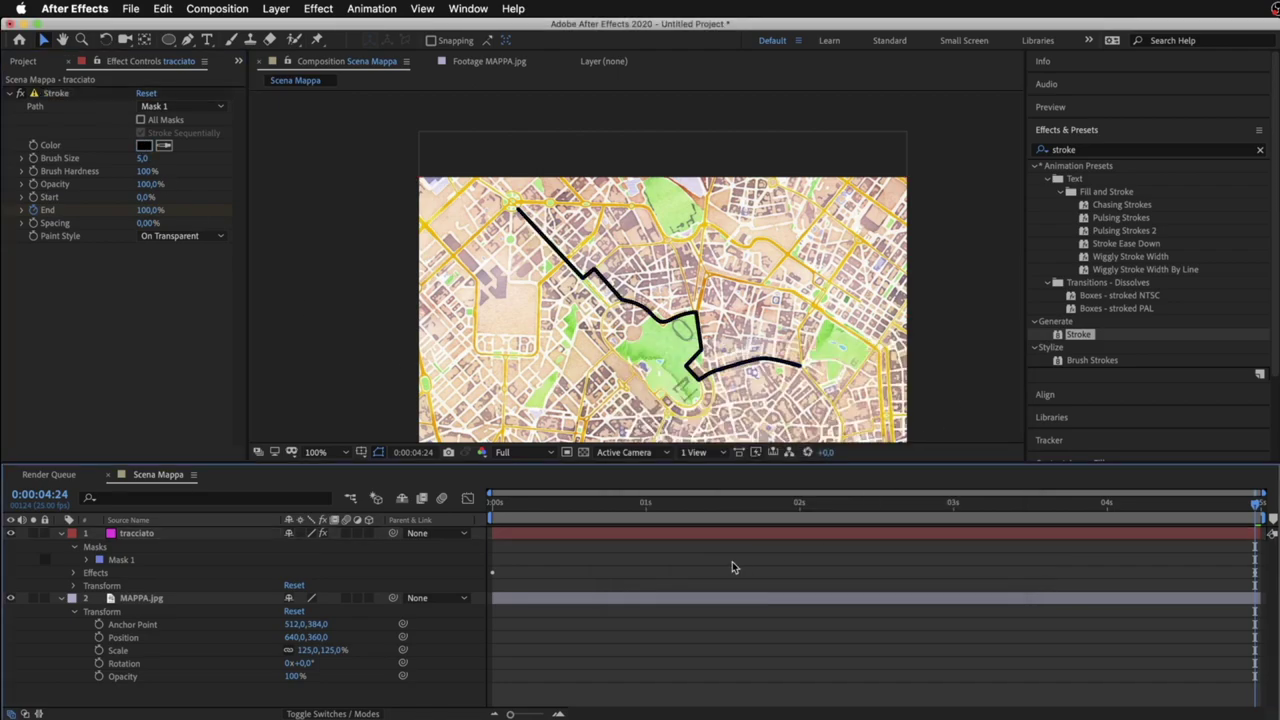
{"action": "key", "text": "space"}
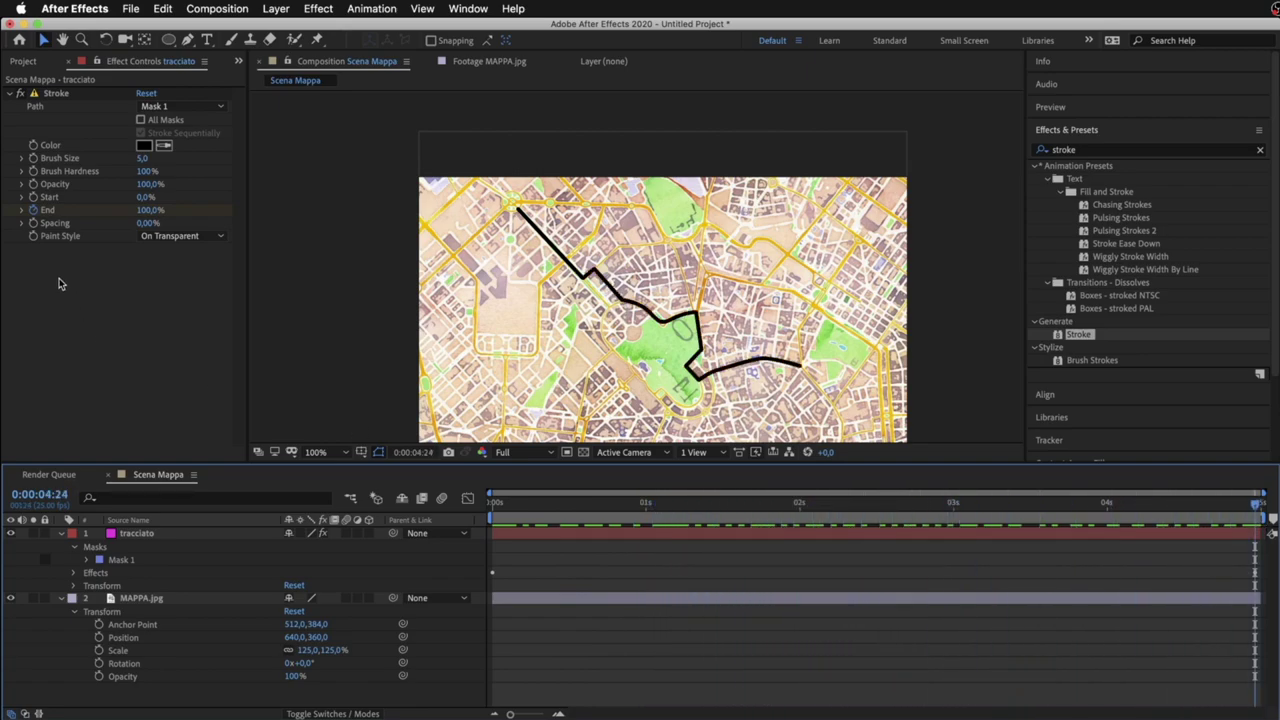
{"action": "left_click", "coordinate": [170, 236]}
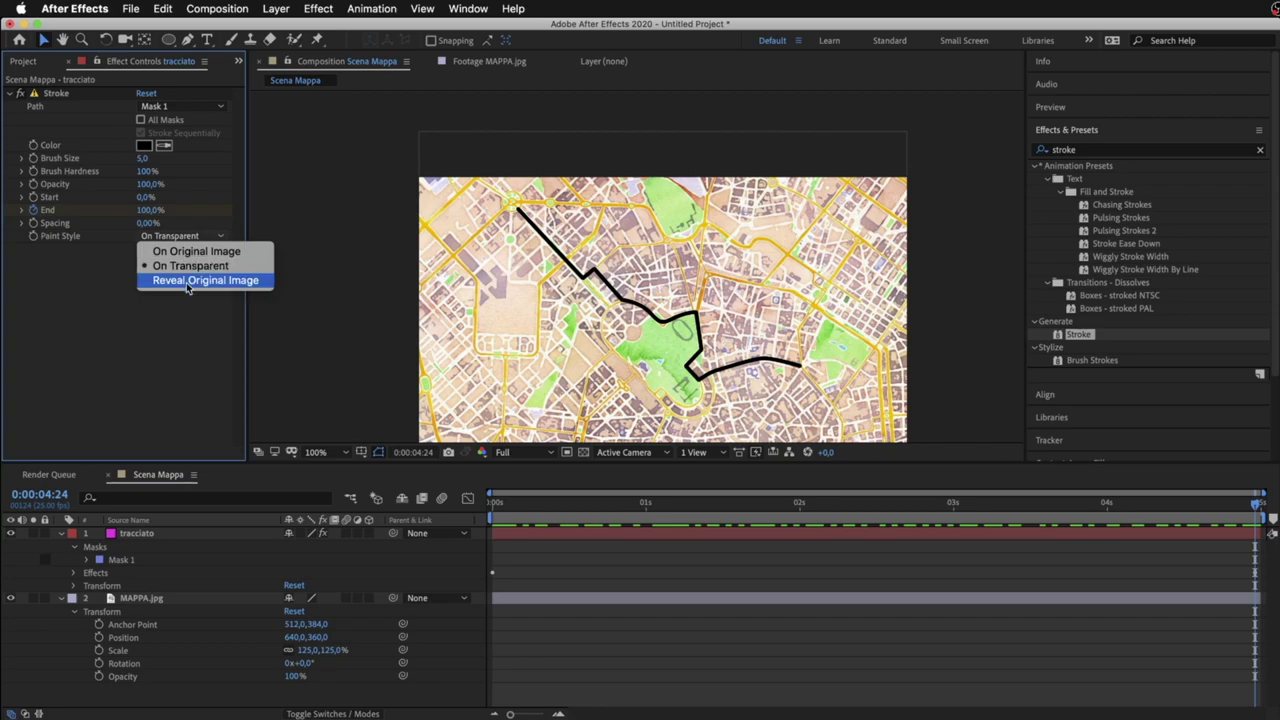
Switch Paint Style to Reveal Original Image, preview the magenta route, and reselect tracciato
{"action": "left_click", "coordinate": [186, 281]}
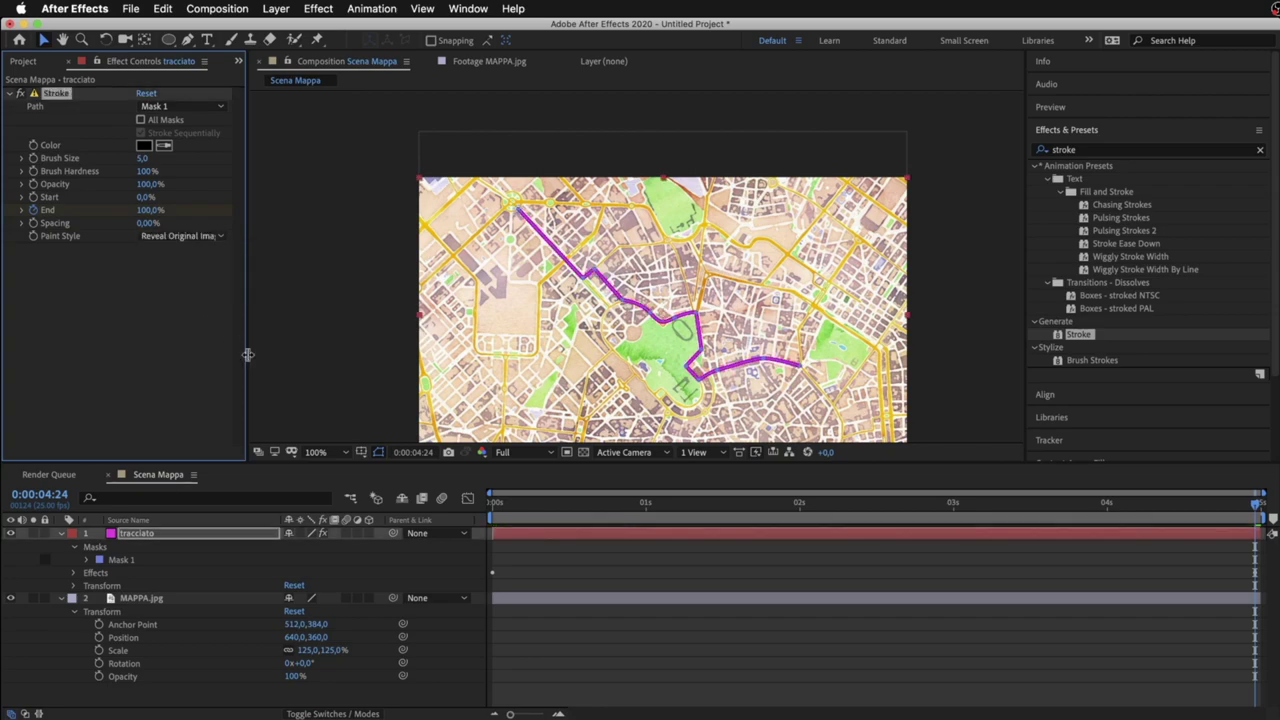
{"action": "left_click", "coordinate": [556, 567]}
{"action": "key", "text": "space"}
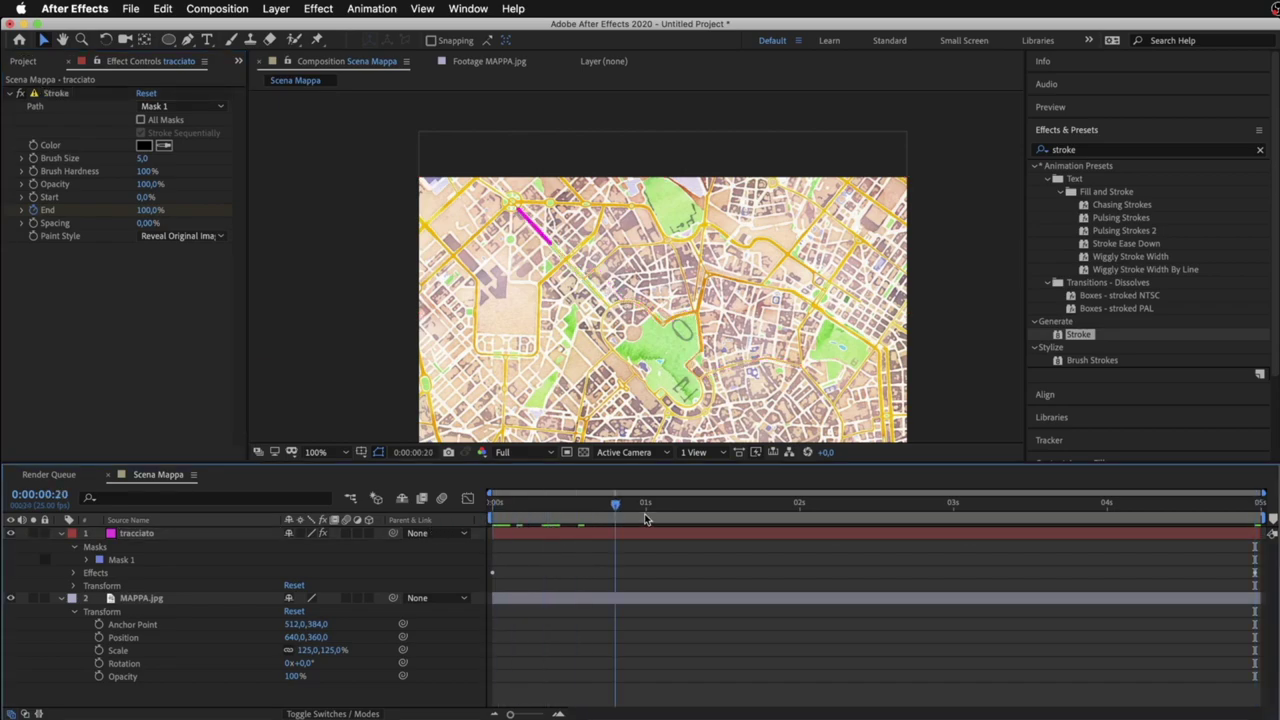
{"action": "left_click", "coordinate": [147, 536]}
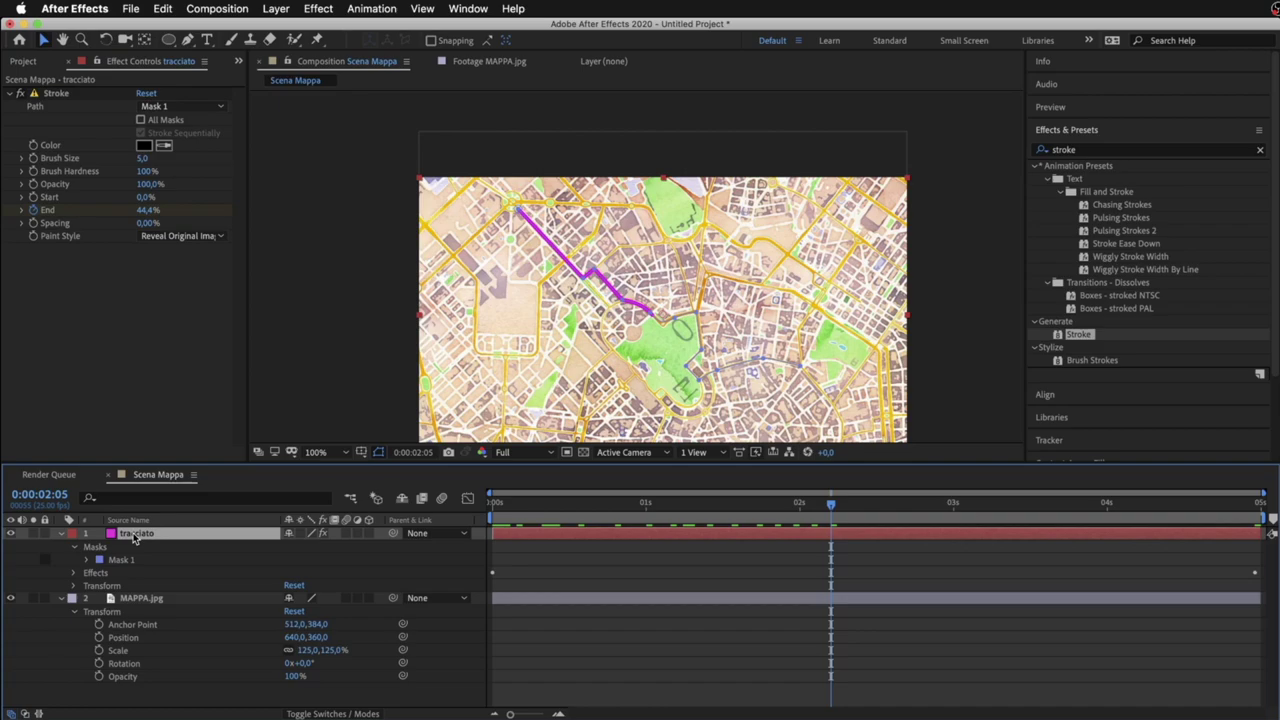
Search 'ramp' in Effects & Presets and apply Gradient Ramp to the tracciato layer
{"action": "left_click", "coordinate": [1260, 149]}
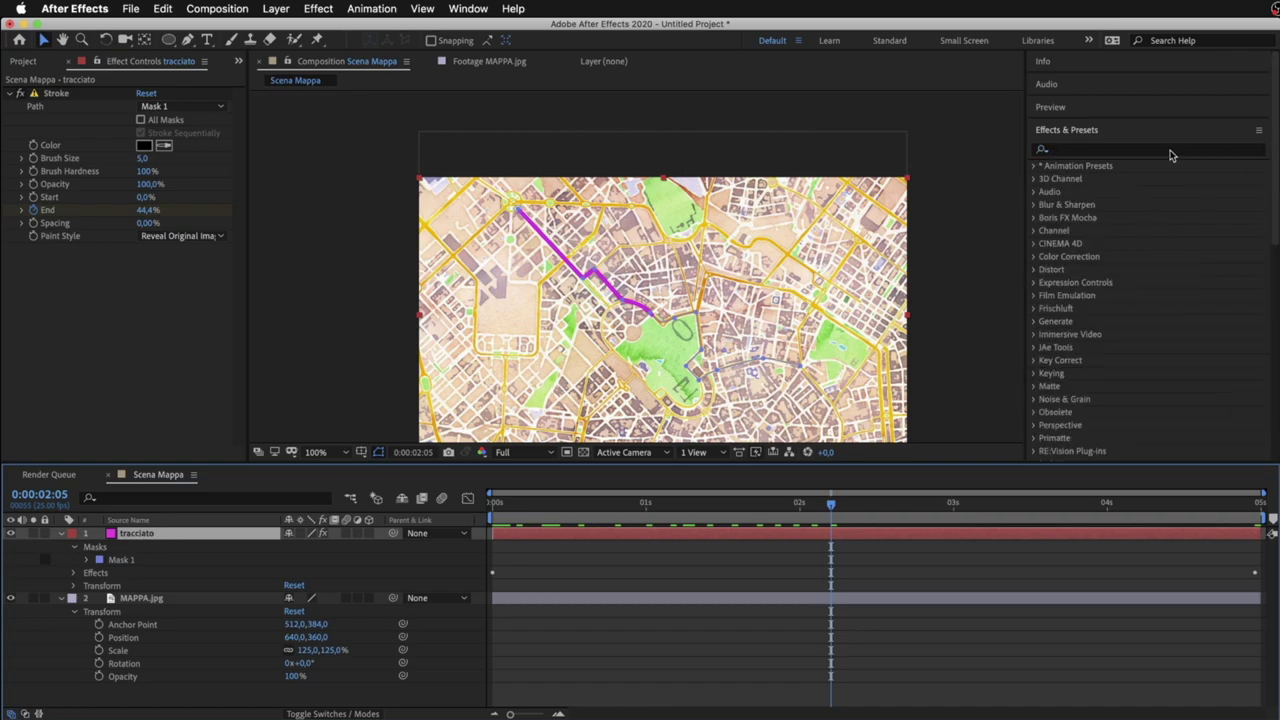
{"action": "left_click", "coordinate": [1172, 152]}
{"action": "type", "text": "ramp"}
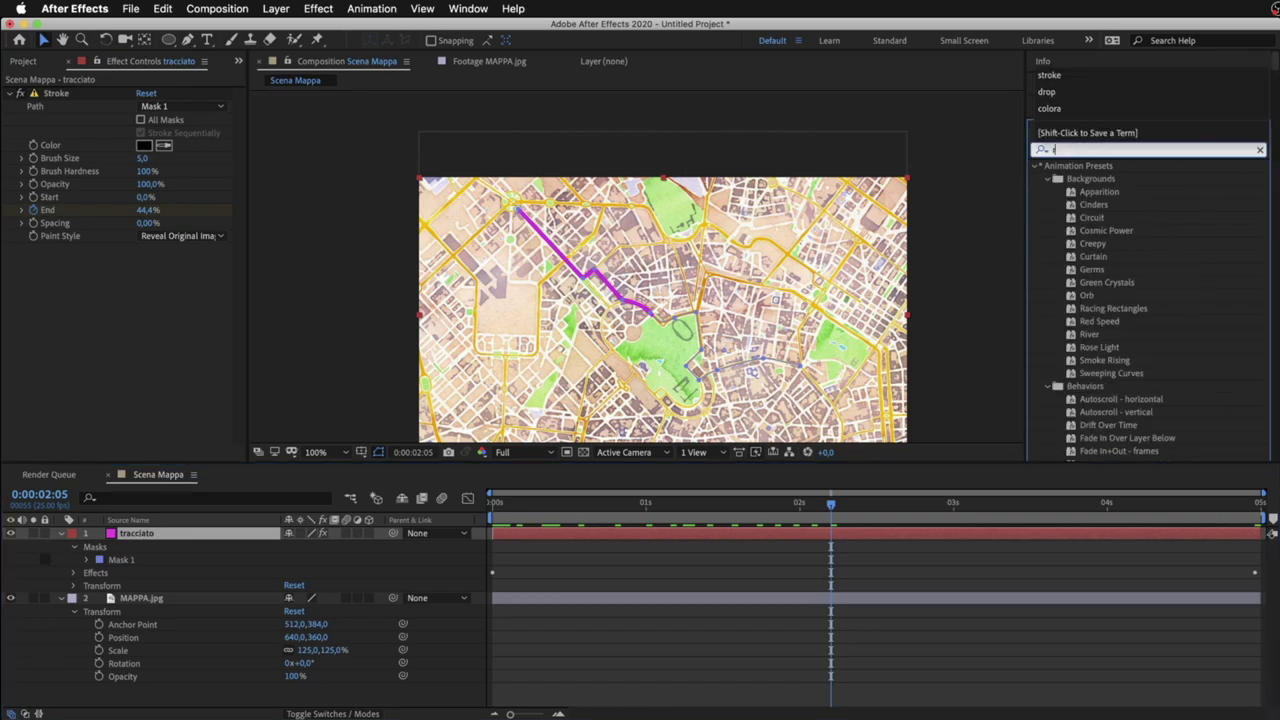
{"action": "left_click_drag", "start_coordinate": [1133, 186], "coordinate": [92, 101]}
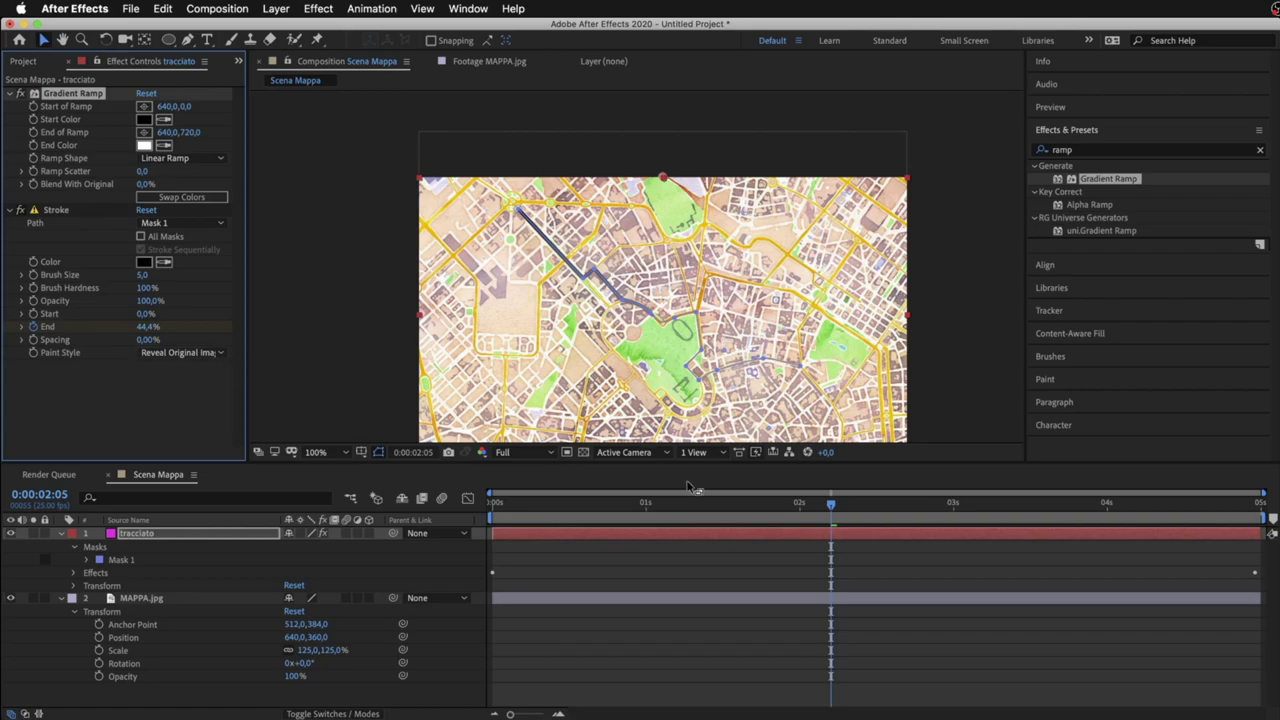
Drag the Gradient Ramp start and end points diagonally, re-enable Stroke, and scrub later in time
{"action": "left_click", "coordinate": [20, 210]}
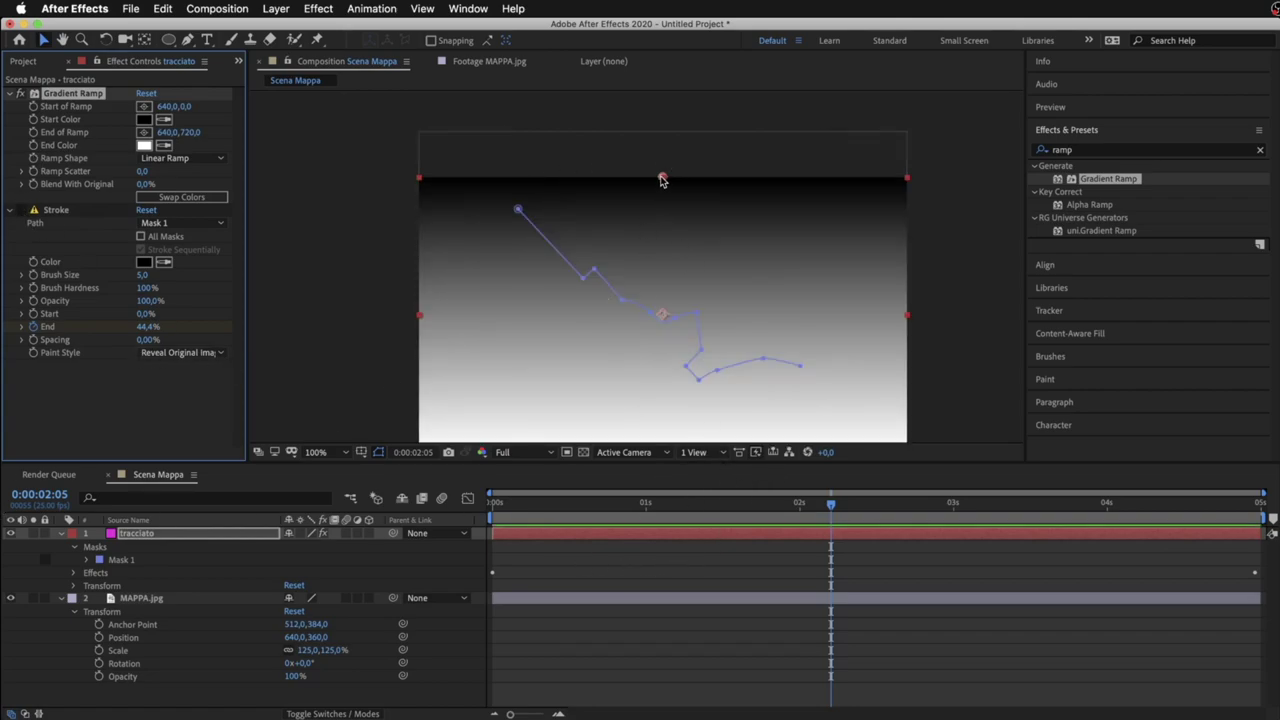
{"action": "left_click_drag", "start_coordinate": [662, 177], "coordinate": [503, 211]}
{"action": "key", "text": "comma"}
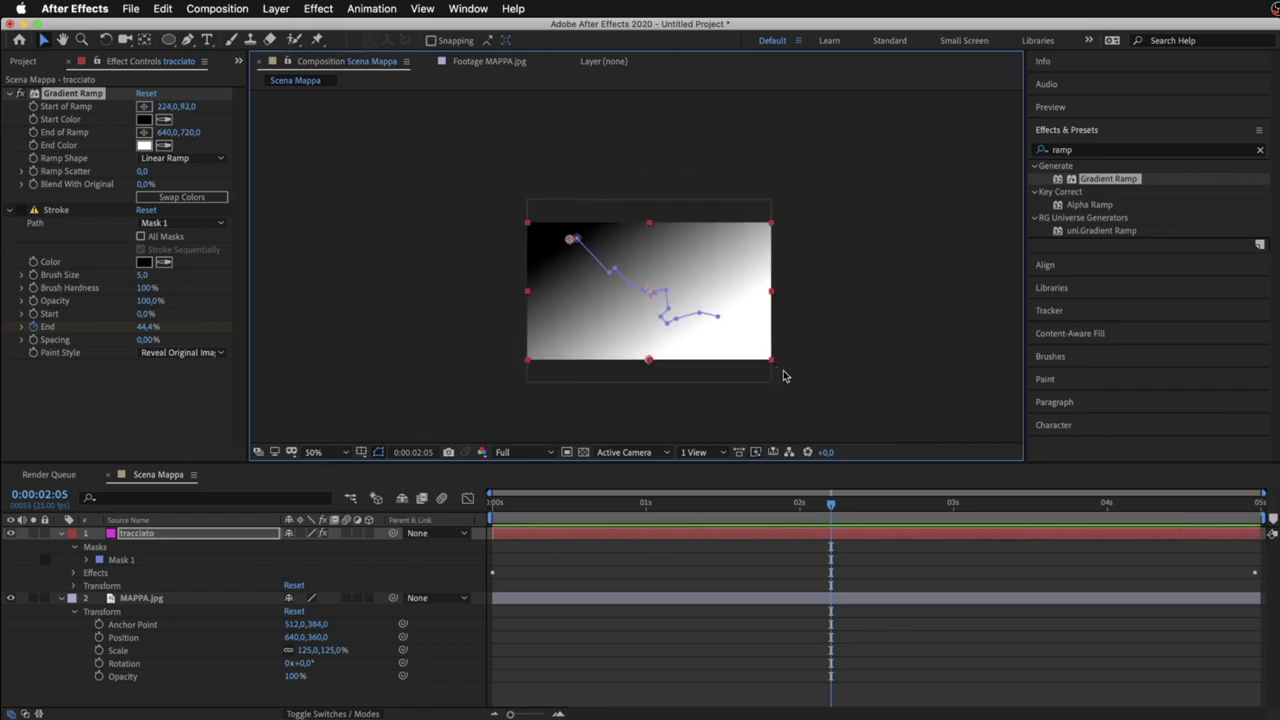
{"action": "mouse_move", "coordinate": [648, 358]}
{"action": "left_mouse_down"}
{"action": "mouse_move", "coordinate": [1007, 419]}
{"action": "mouse_move", "coordinate": [957, 403]}
{"action": "mouse_move", "coordinate": [948, 416]}
{"action": "left_mouse_up"}
{"action": "left_click_drag", "start_coordinate": [569, 242], "coordinate": [580, 242]}
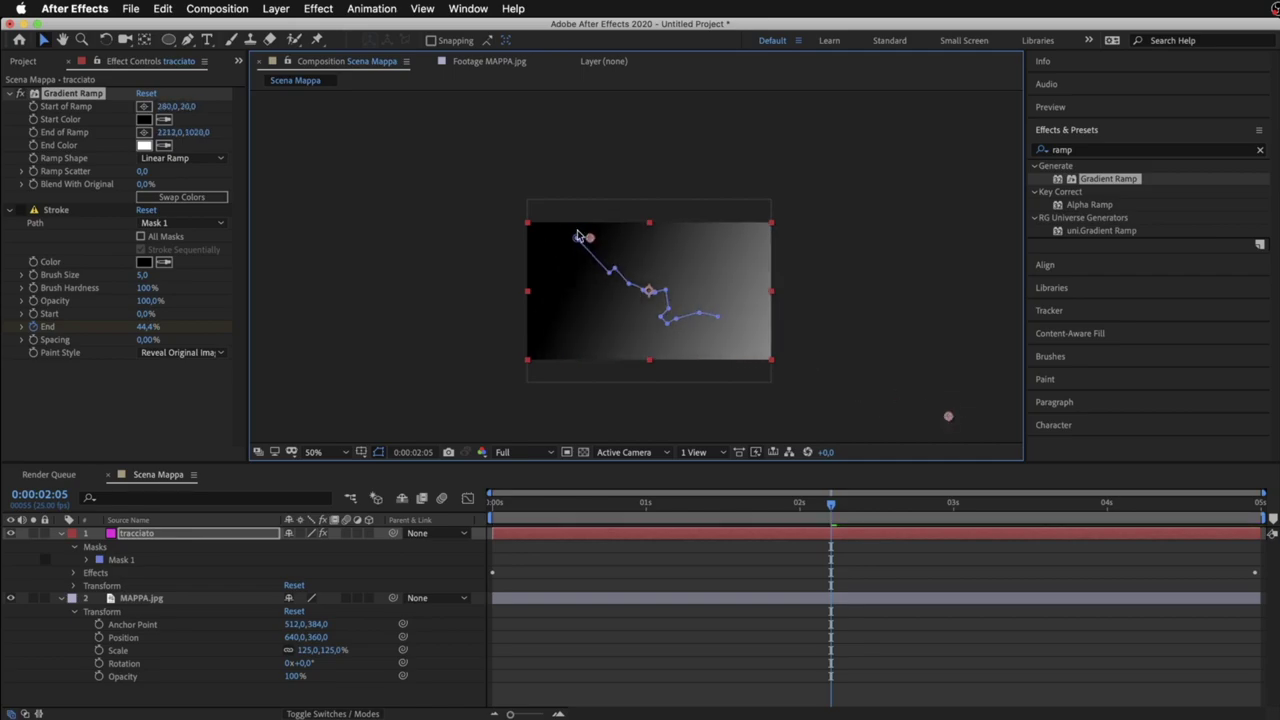
{"action": "left_click_drag", "start_coordinate": [580, 242], "coordinate": [584, 244]}
{"action": "left_click_drag", "start_coordinate": [948, 419], "coordinate": [1081, 466]}
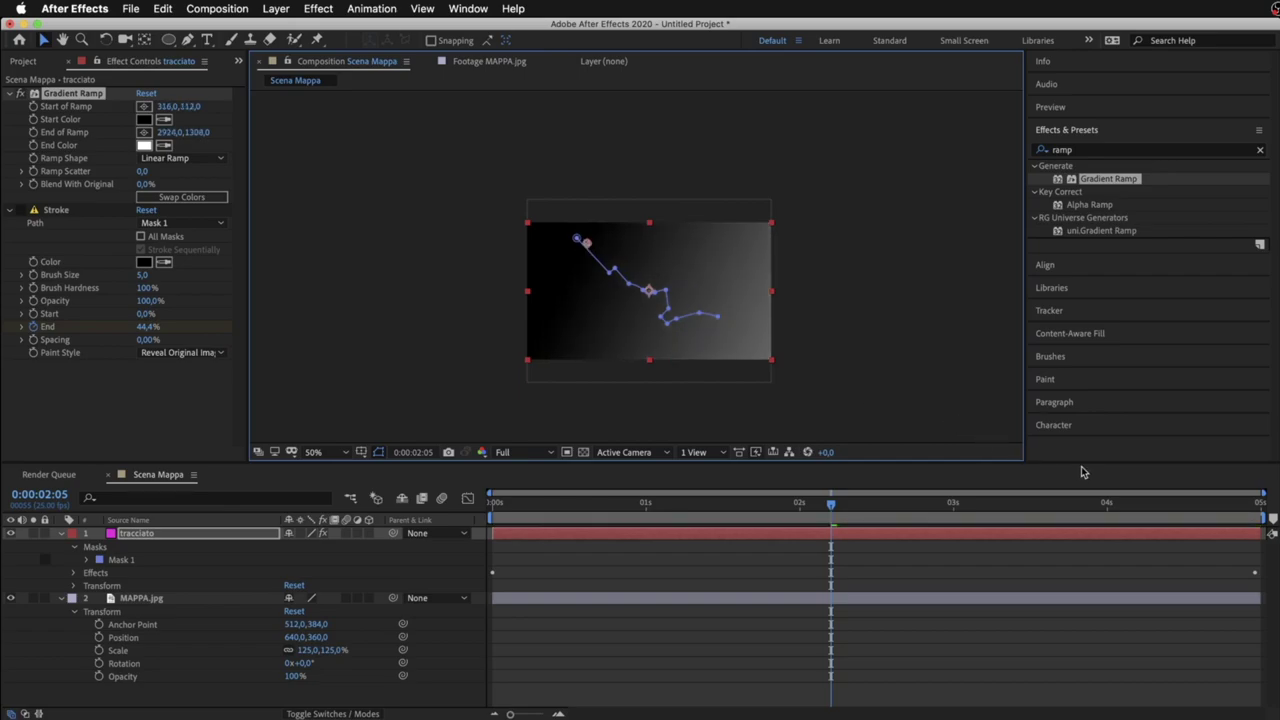
{"action": "left_click", "coordinate": [21, 210]}
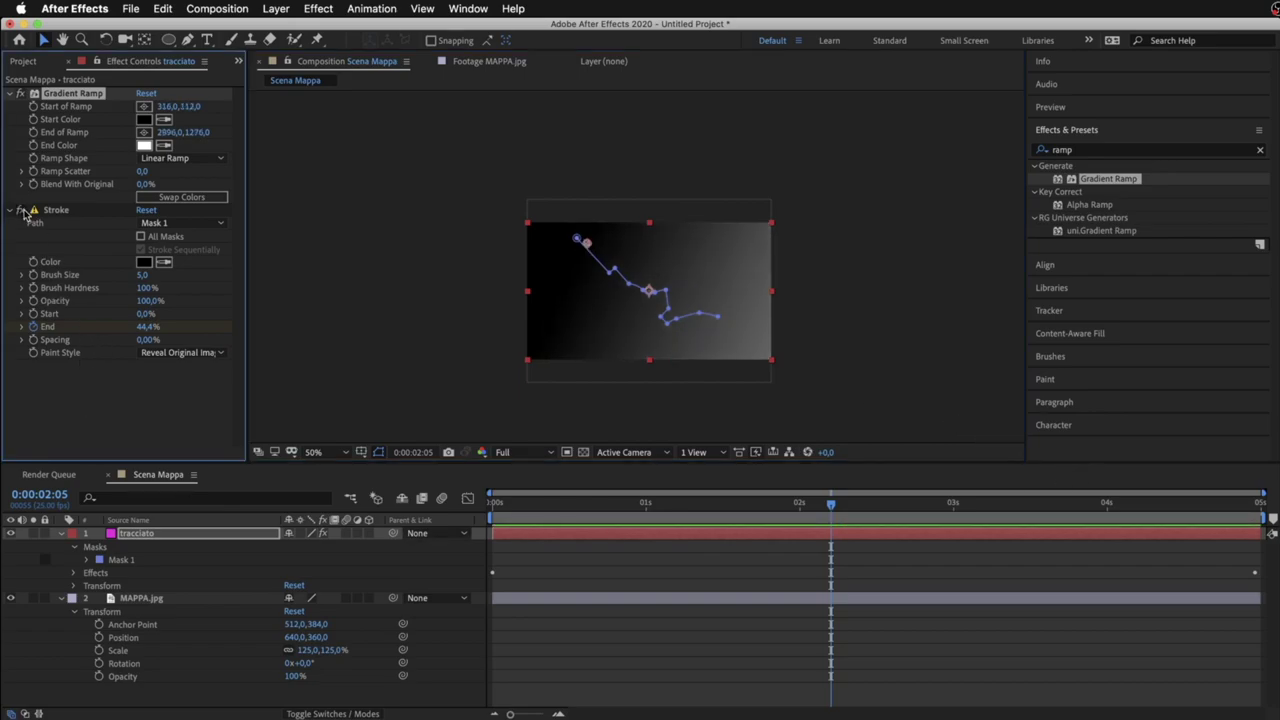
{"action": "scroll", "coordinate": [546, 303], "scroll_direction": "up", "scroll_amount": 2}
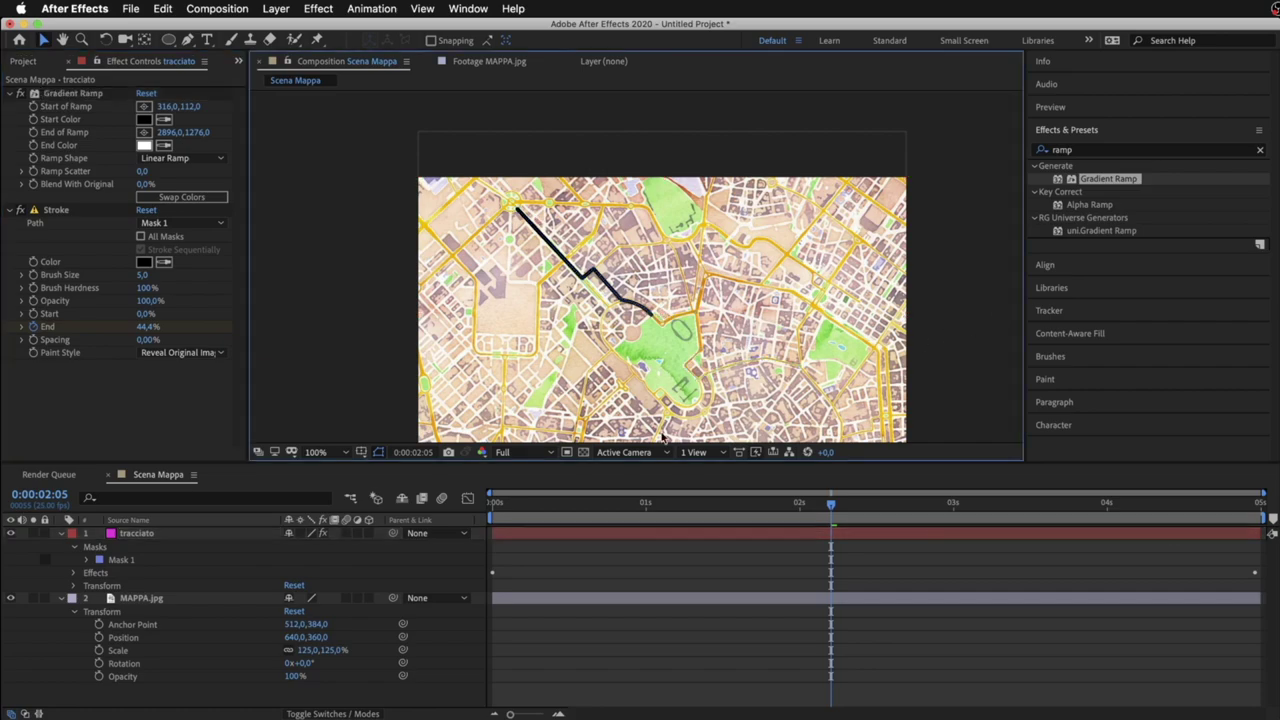
{"action": "left_click_drag", "start_coordinate": [831, 504], "coordinate": [1150, 528]}
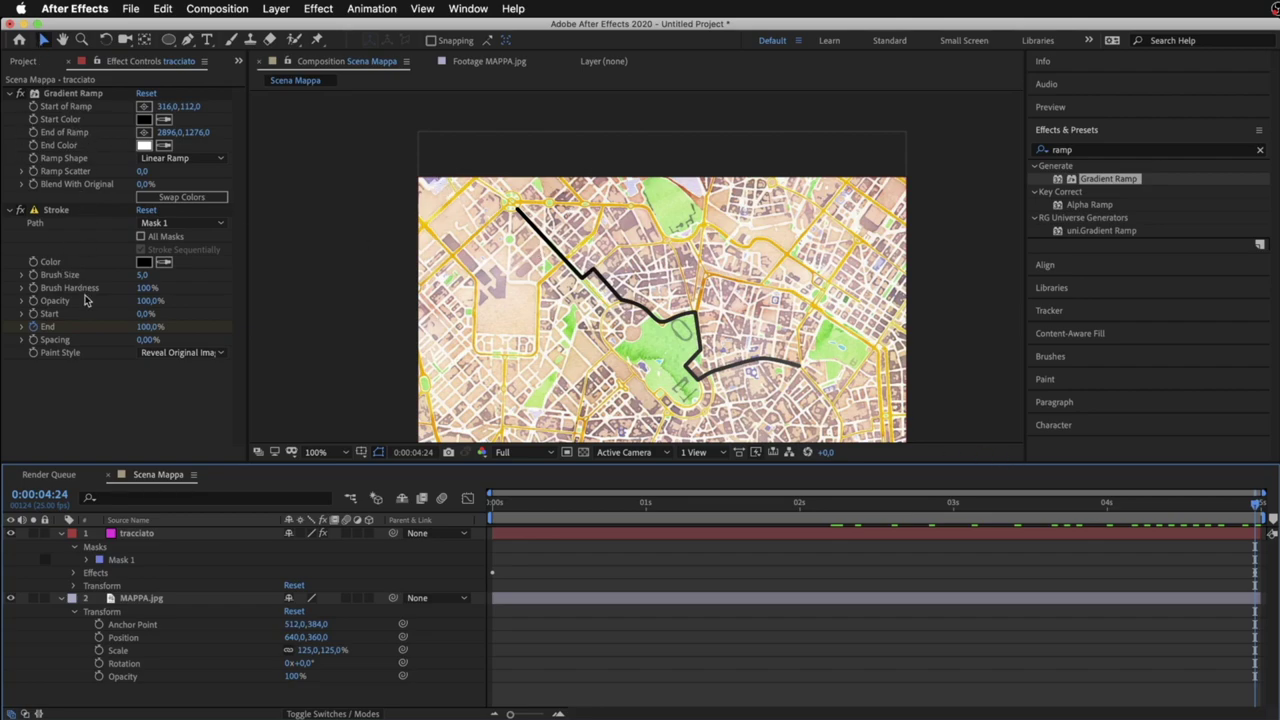
Set Paint Style to On Transparent and delete the Gradient Ramp effect
{"action": "left_click", "coordinate": [172, 352]}
{"action": "left_click", "coordinate": [176, 396]}
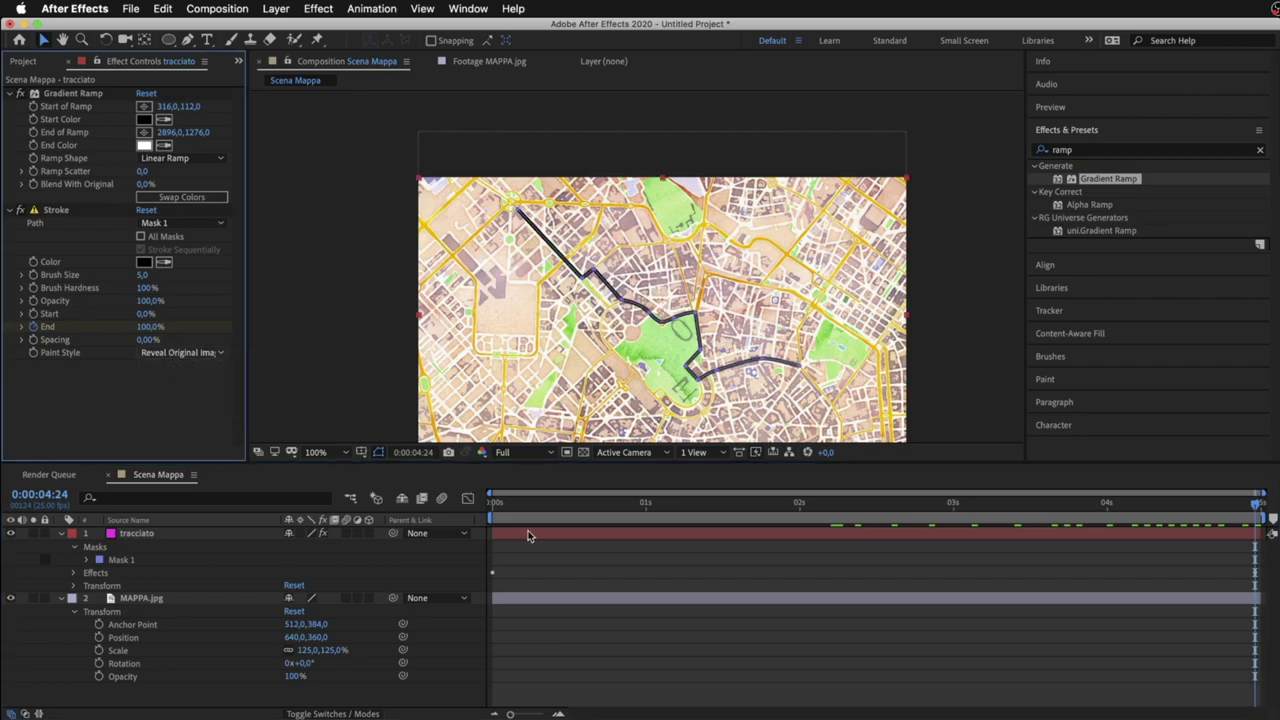
{"action": "left_click", "coordinate": [529, 535]}
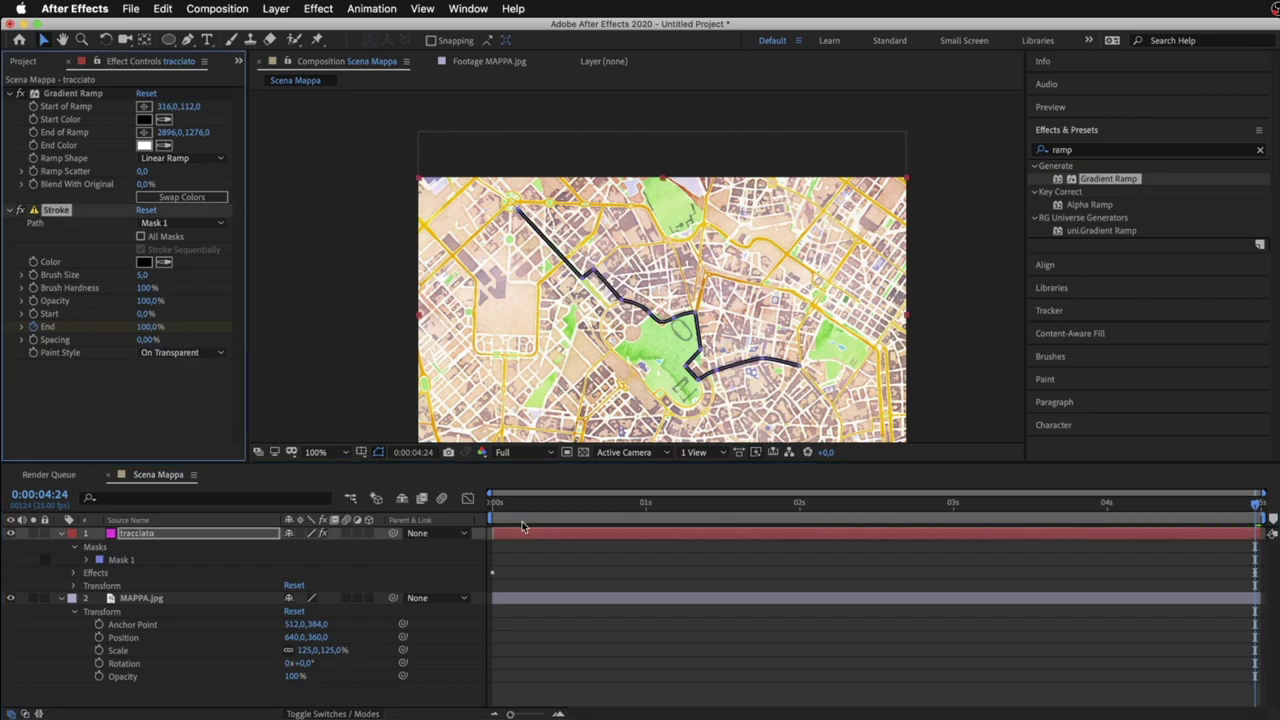
{"action": "left_click", "coordinate": [60, 94]}
{"action": "key", "text": "Delete"}
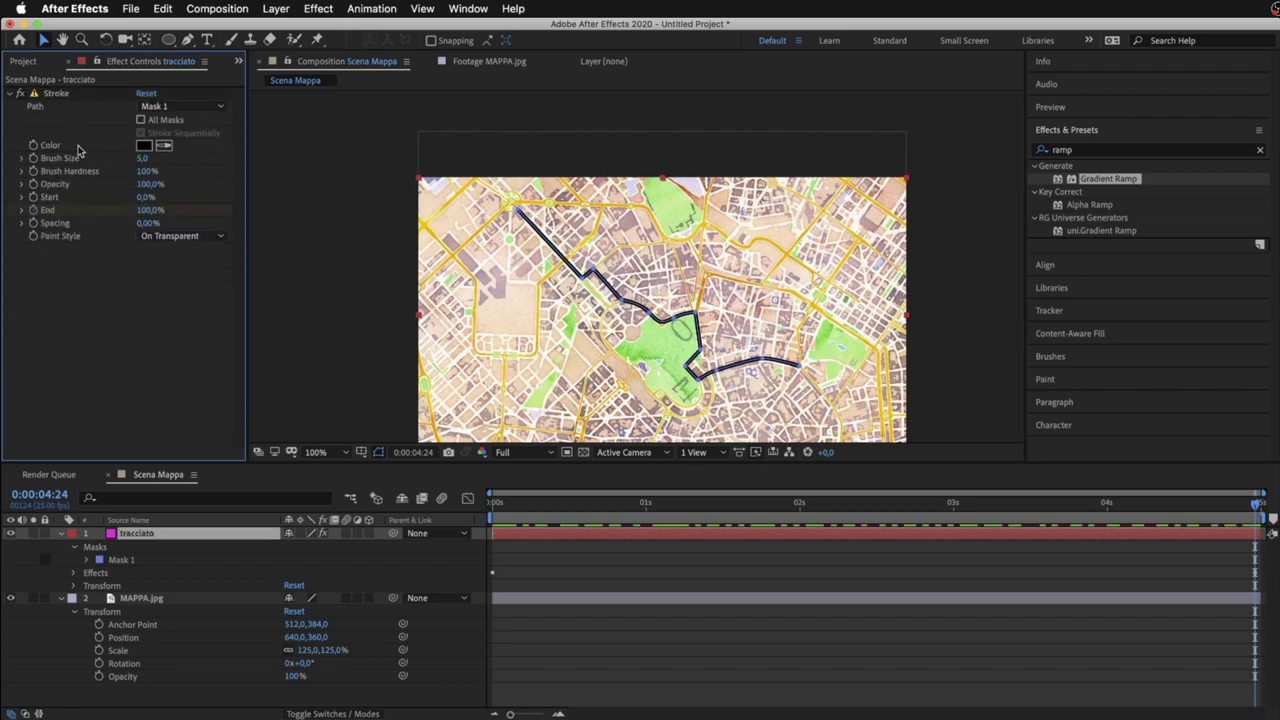
Change the stroke colour to dark red and preview from the start
{"action": "left_click", "coordinate": [145, 147]}
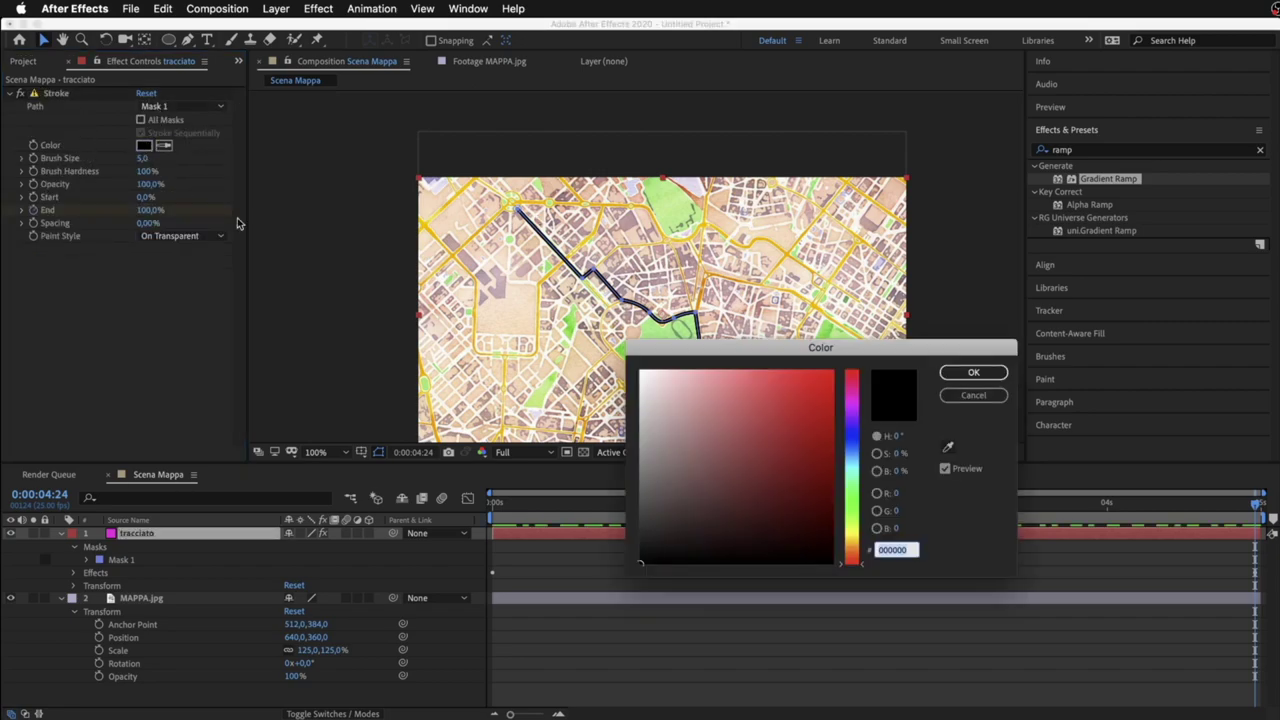
{"action": "mouse_move", "coordinate": [802, 476]}
{"action": "left_mouse_down"}
{"action": "mouse_move", "coordinate": [791, 463]}
{"action": "mouse_move", "coordinate": [746, 501]}
{"action": "left_mouse_up"}
{"action": "left_click", "coordinate": [946, 372]}
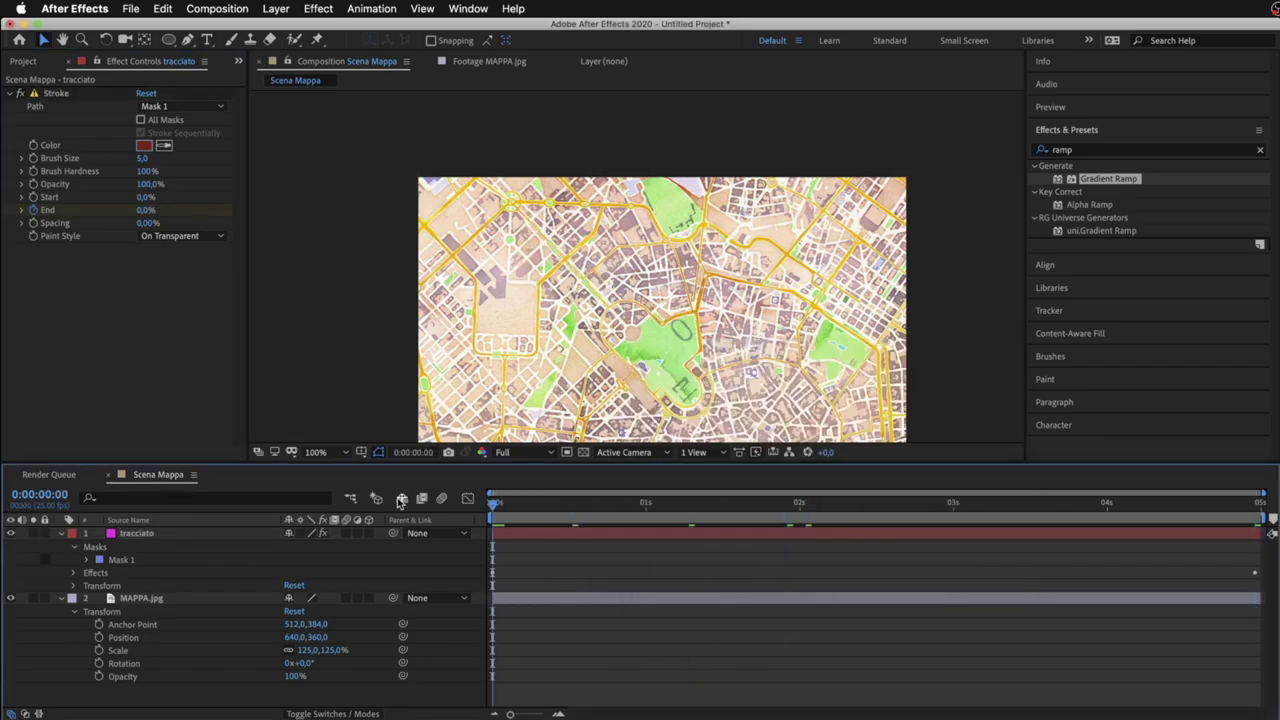
{"action": "key", "text": "Home"}
{"action": "key", "text": "space"}
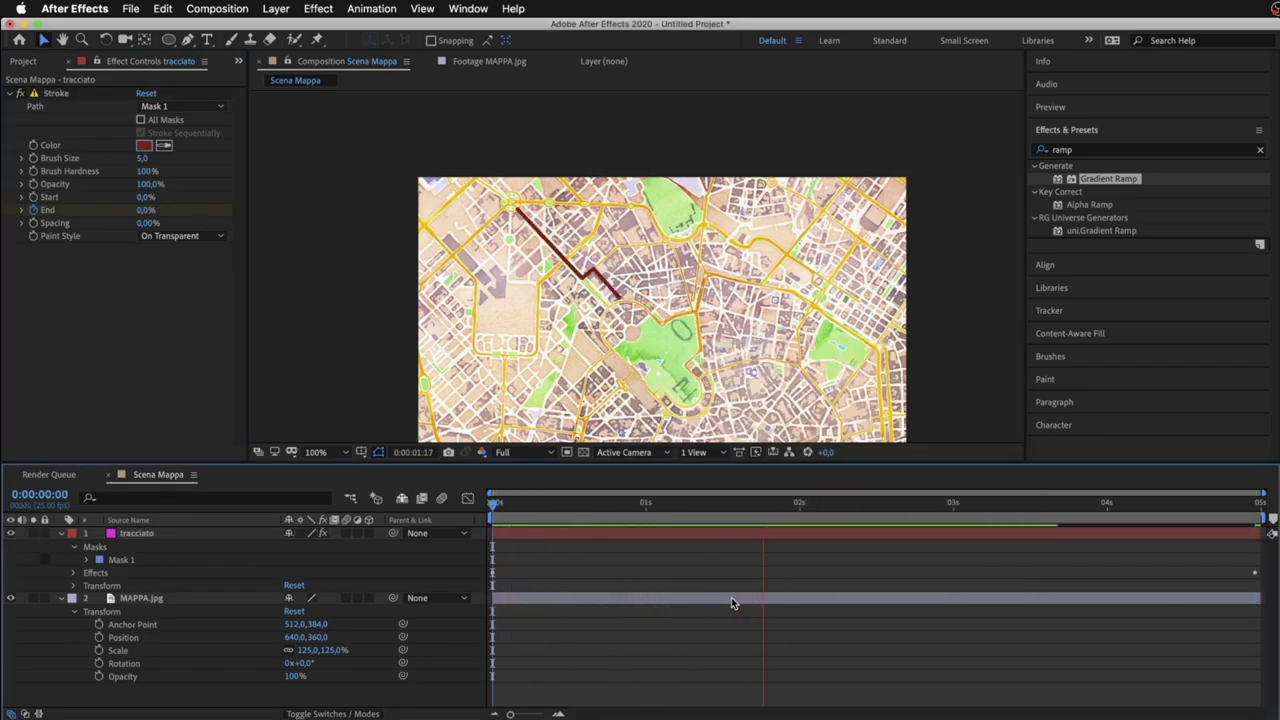
{"action": "key", "text": "space"}
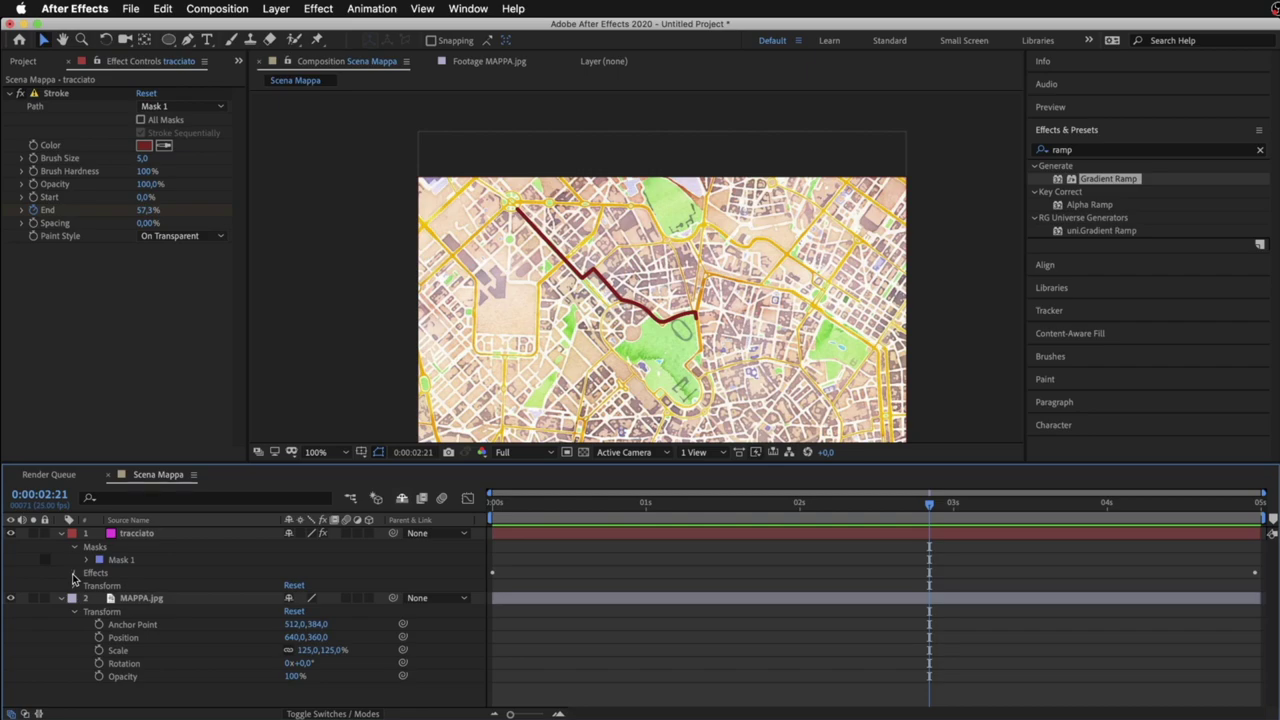
Expand Effects > Stroke in the timeline to show its keyframed properties
{"action": "left_click", "coordinate": [73, 577]}
{"action": "left_click", "coordinate": [103, 587]}
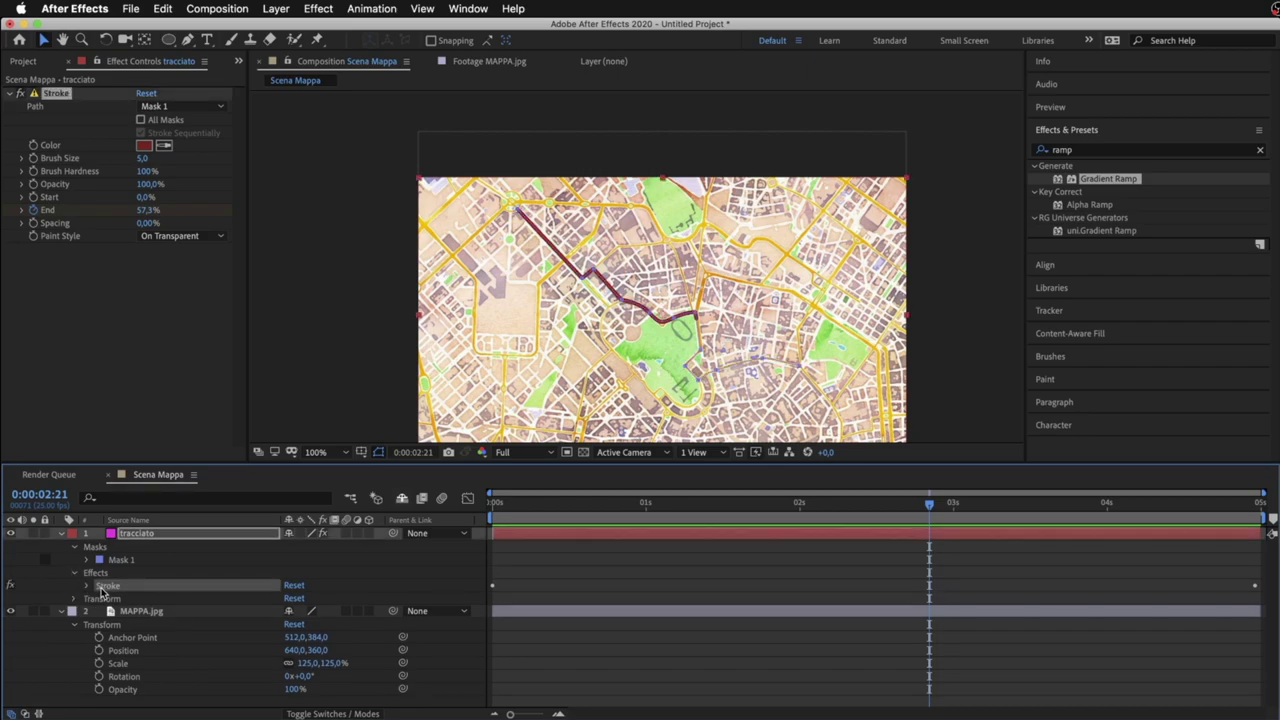
{"action": "left_click", "coordinate": [87, 586]}
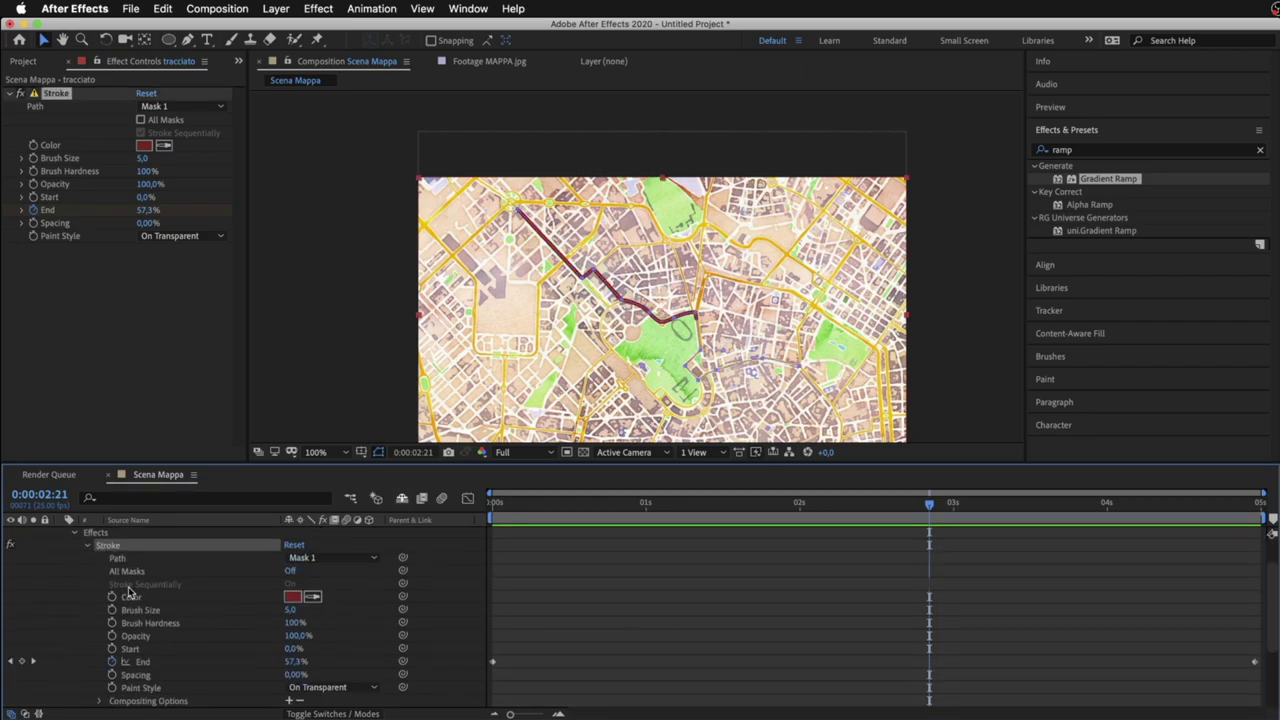
{"action": "scroll", "coordinate": [128, 592], "scroll_direction": "down", "scroll_amount": 1}
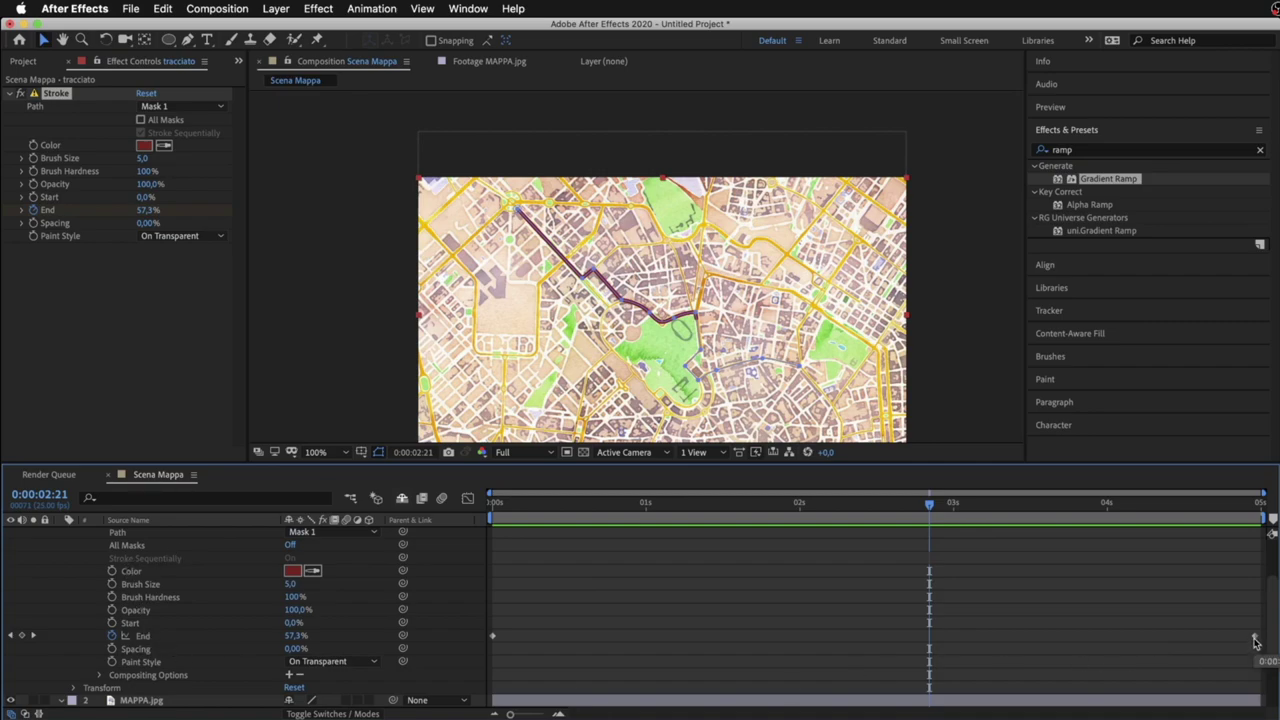
Move the last End keyframe to 0:00:03:00 and preview the faster route drawing
{"action": "left_click_drag", "start_coordinate": [1255, 642], "coordinate": [950, 657]}
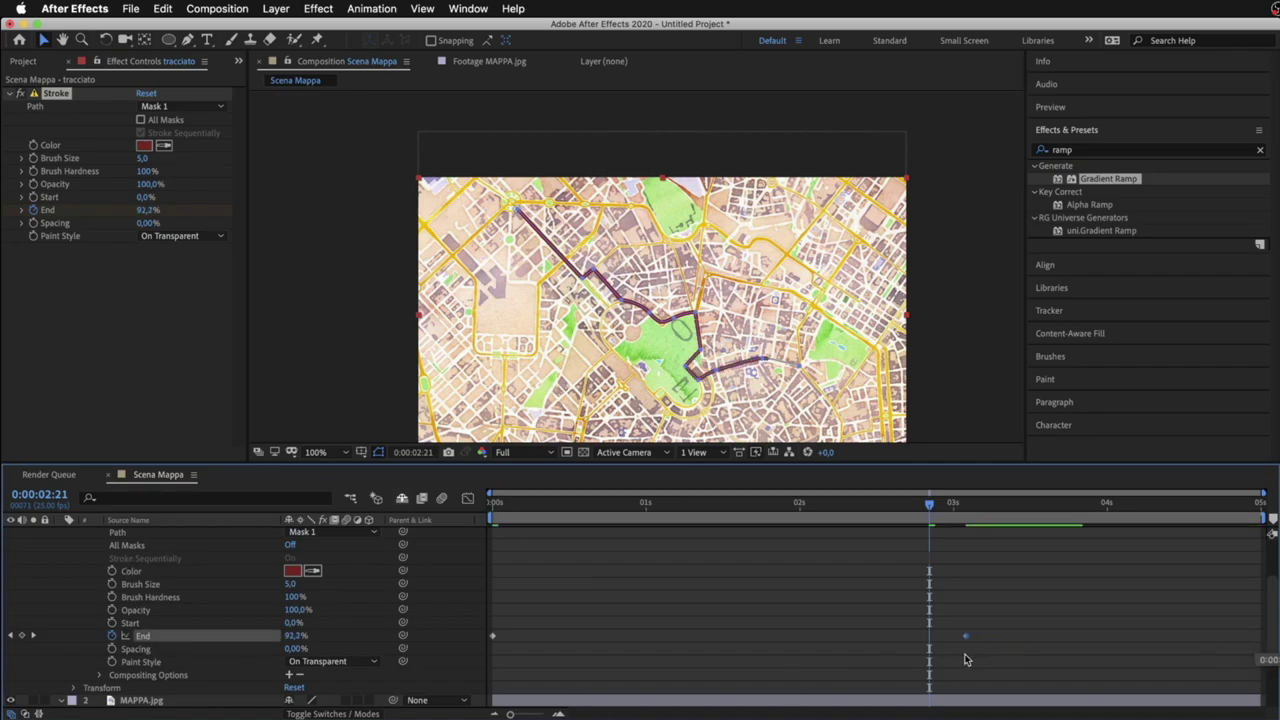
{"action": "left_click", "coordinate": [949, 505]}
{"action": "left_click_drag", "start_coordinate": [950, 505], "coordinate": [953, 510]}
{"action": "left_click_drag", "start_coordinate": [949, 641], "coordinate": [955, 646]}
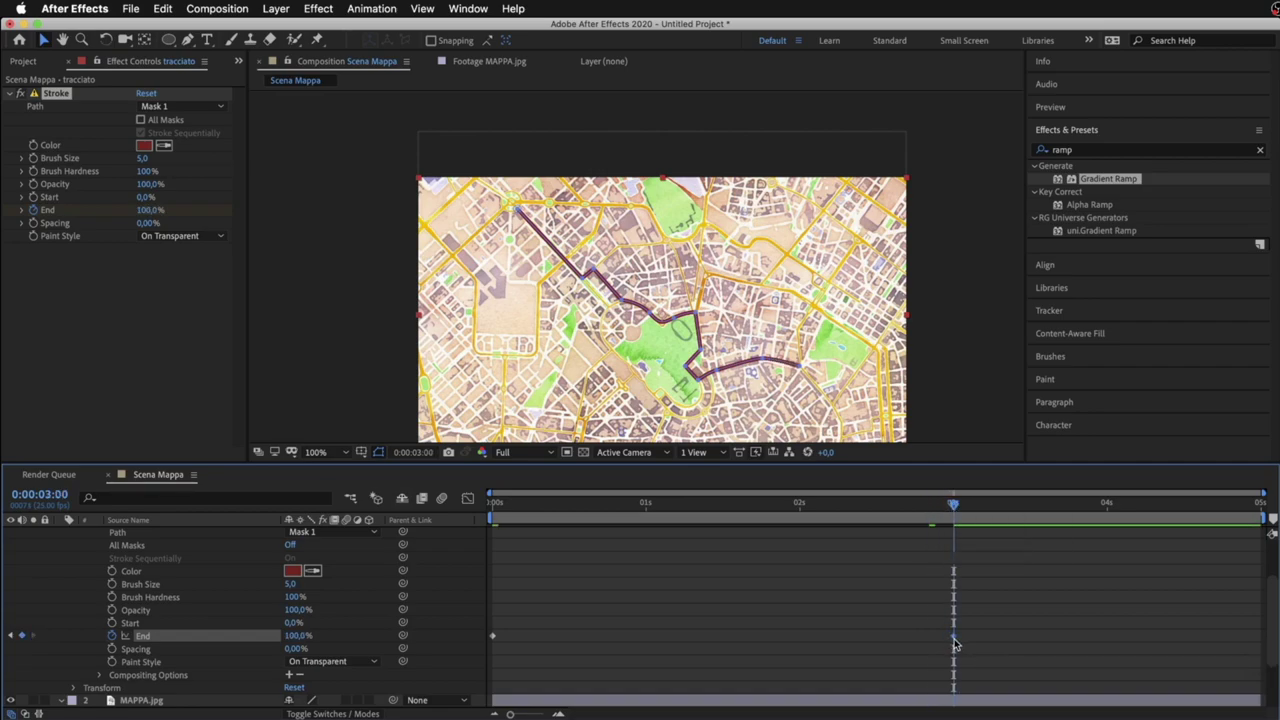
{"action": "left_click_drag", "start_coordinate": [955, 507], "coordinate": [646, 532]}
{"action": "key", "text": "space"}
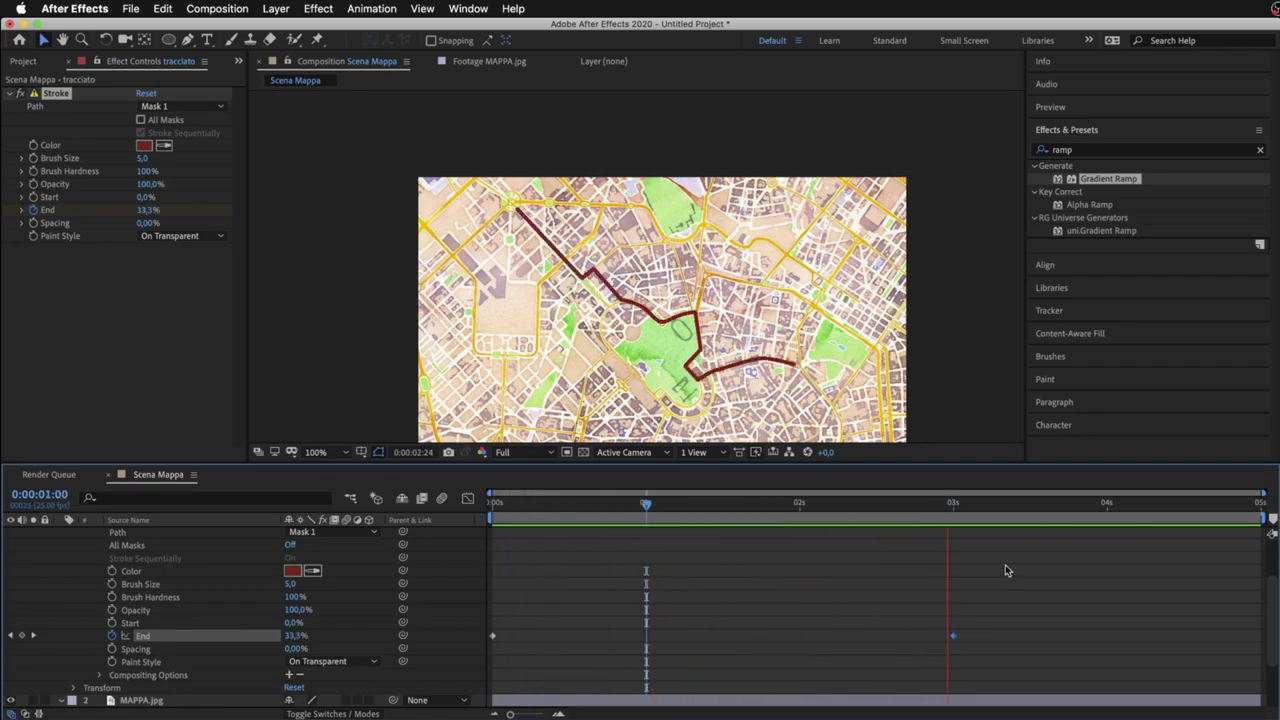
{"action": "key", "text": "space"}
{"action": "left_click_drag", "start_coordinate": [927, 505], "coordinate": [646, 570]}
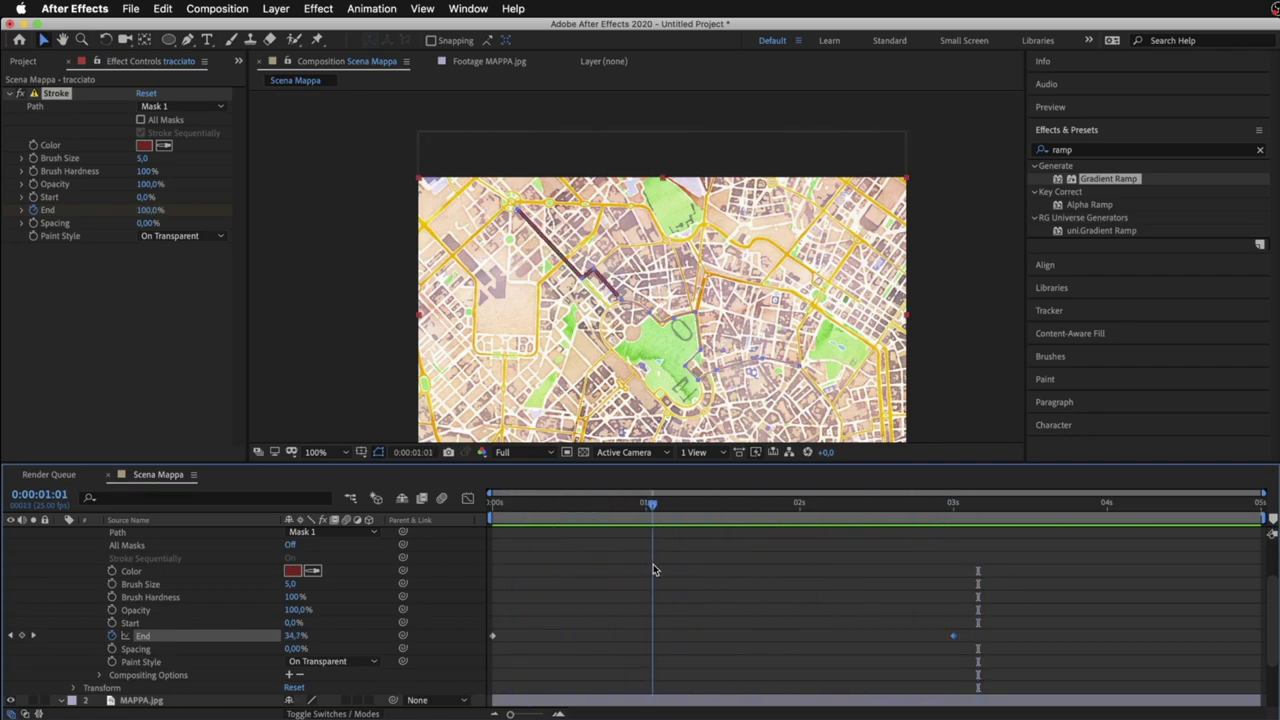
Keyframe Start at 0% at 1 second and 100% at 4 seconds
{"action": "left_click", "coordinate": [33, 197]}
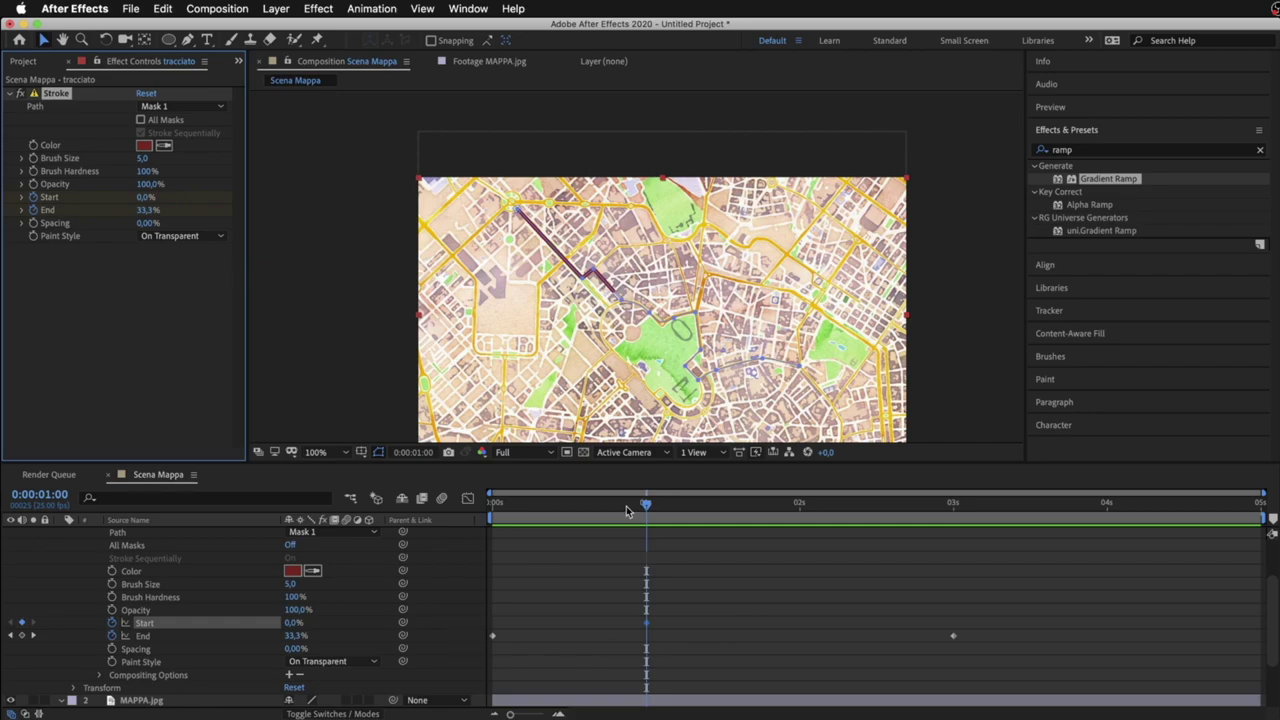
{"action": "left_click_drag", "start_coordinate": [627, 511], "coordinate": [645, 535]}
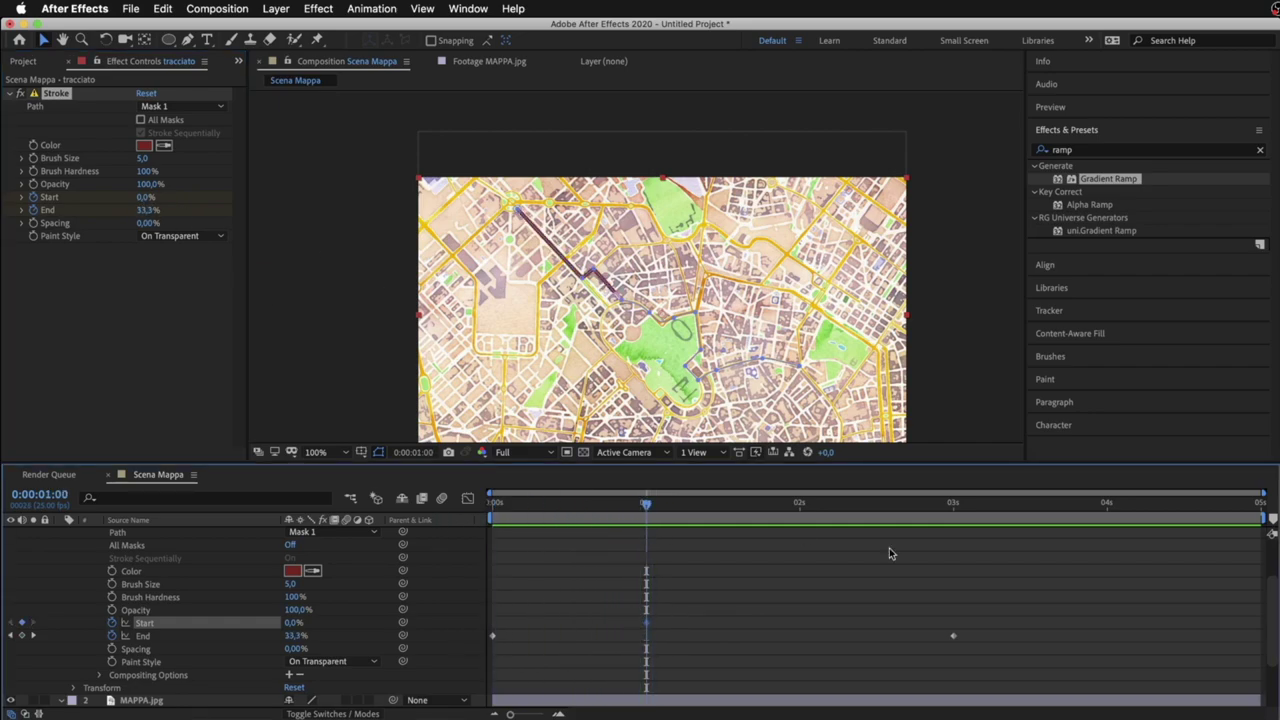
{"action": "left_click_drag", "start_coordinate": [943, 514], "coordinate": [1110, 551]}
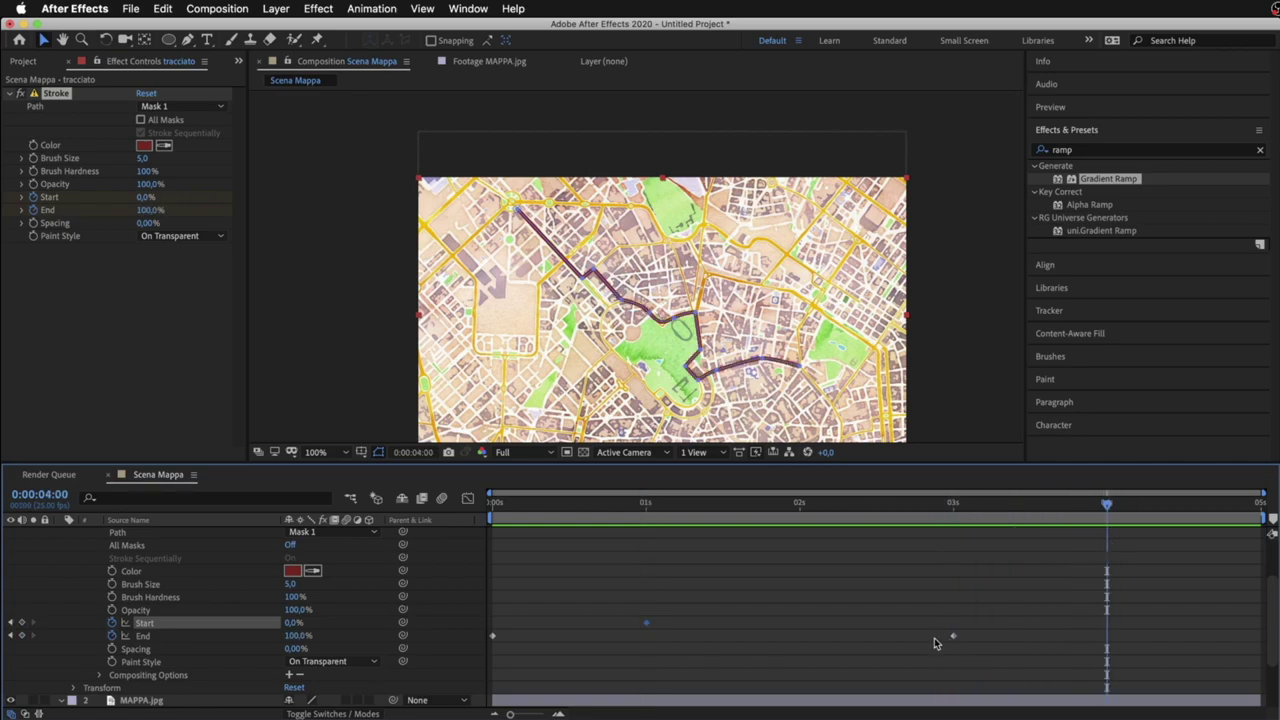
{"action": "left_click", "coordinate": [146, 197]}
{"action": "type", "text": "100"}
{"action": "key", "text": "Return"}
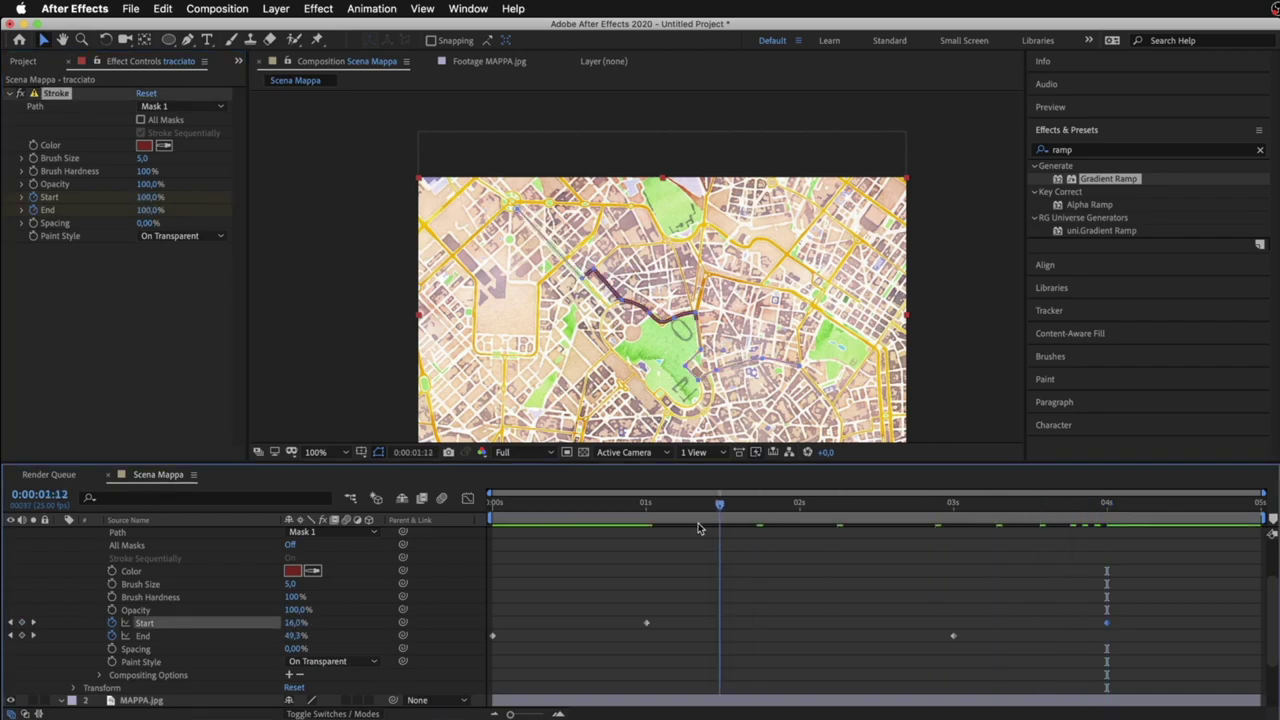
Preview the draw-and-erase route animation from the beginning
{"action": "left_click_drag", "start_coordinate": [1068, 515], "coordinate": [491, 515]}
{"action": "left_click", "coordinate": [636, 580]}
{"action": "key", "text": "space"}
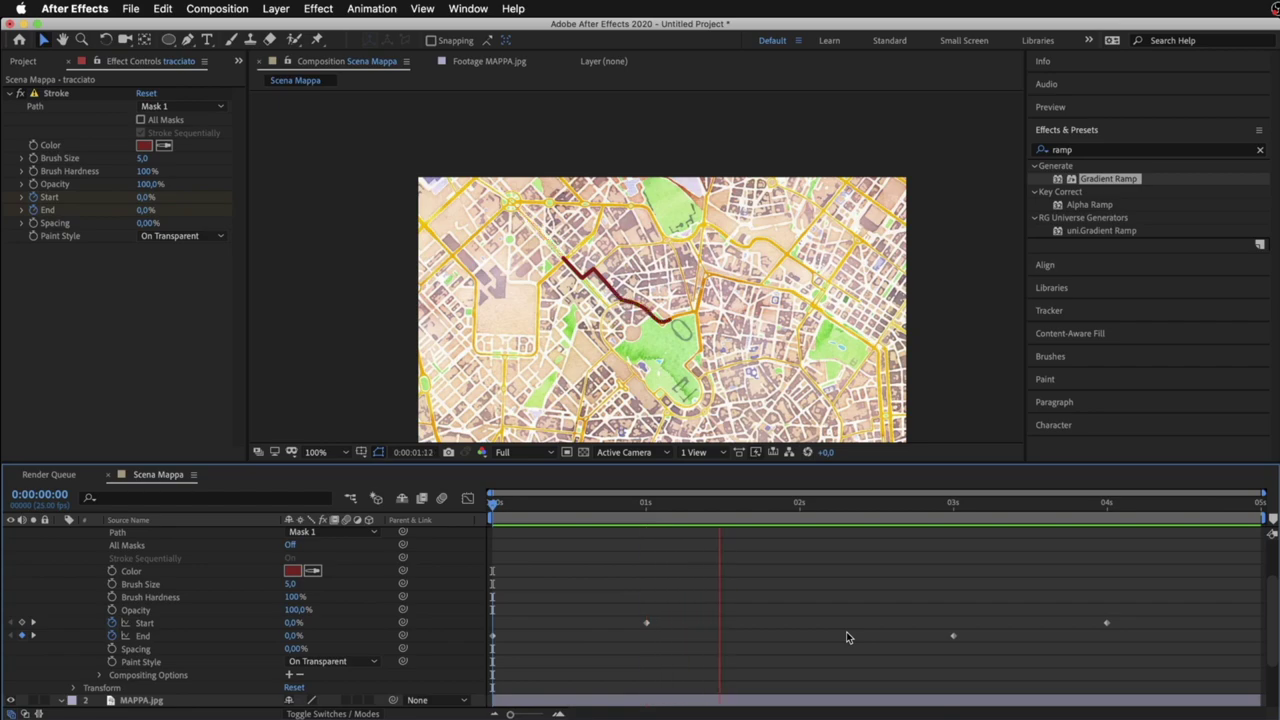
{"action": "key", "text": "space"}
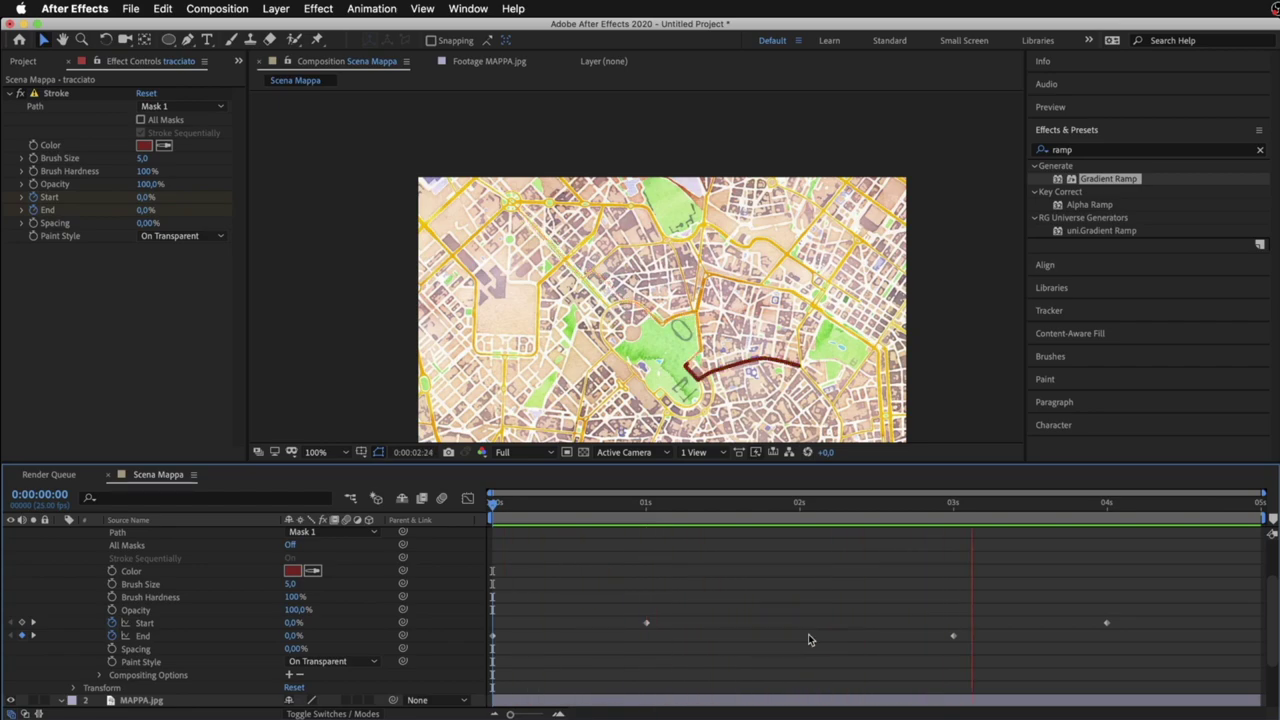
{"action": "scroll", "coordinate": [715, 628], "scroll_direction": "down", "scroll_amount": 2}
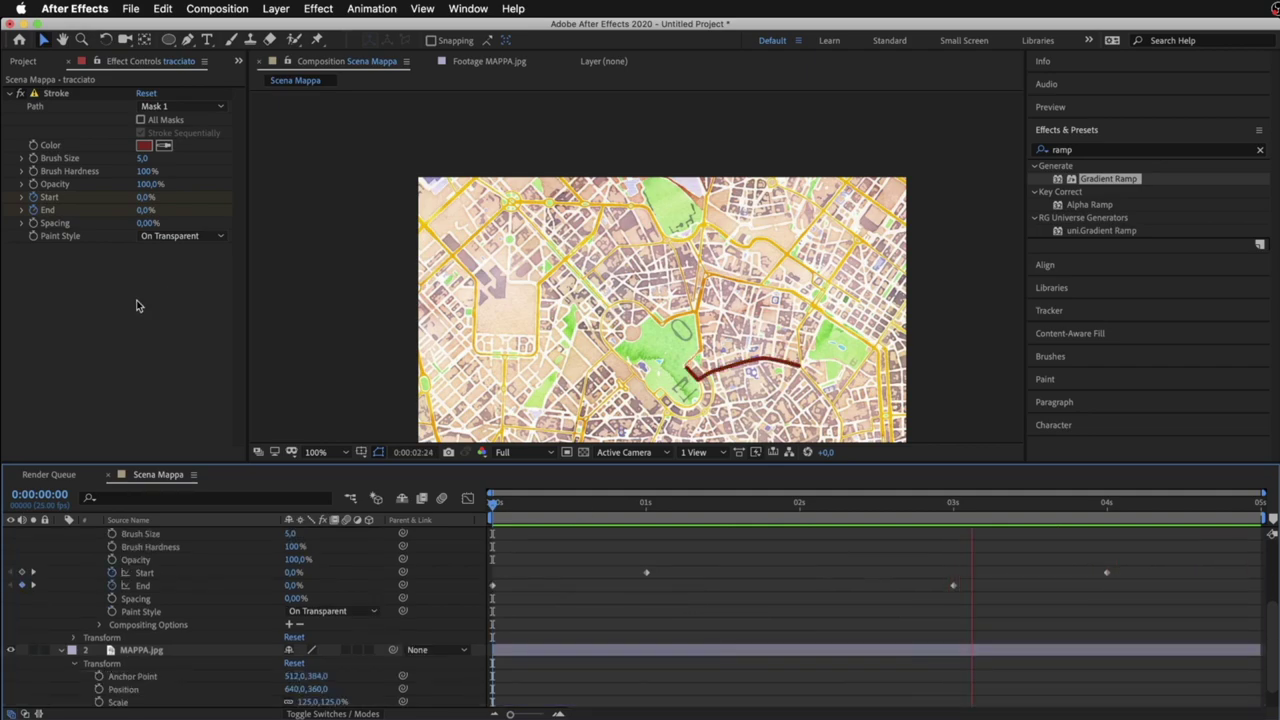
{"action": "scroll", "coordinate": [222, 568], "scroll_direction": "up", "scroll_amount": 1}
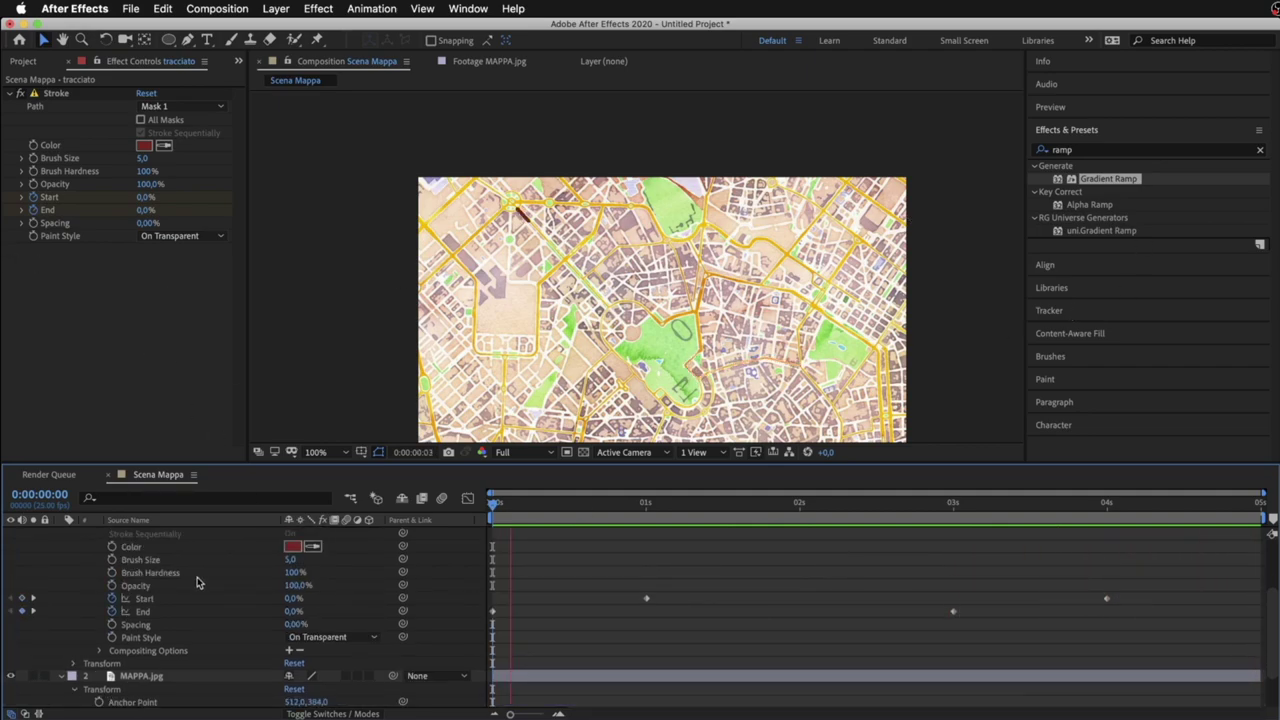